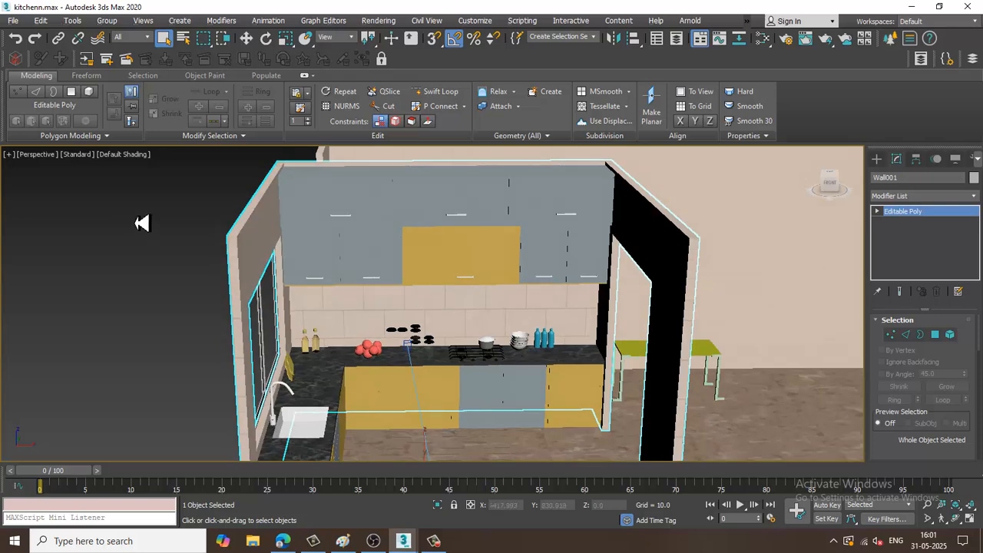
View the kitchen reference image from the April 25 folder, reposition its window and minimize it
left_click(13, 21)
left_click(61, 97)
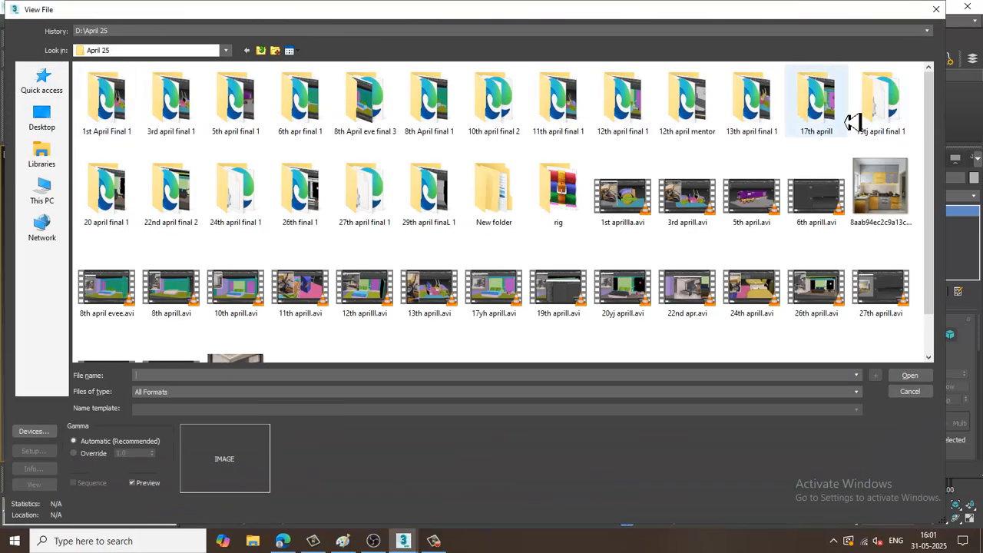
double_click(895, 182)
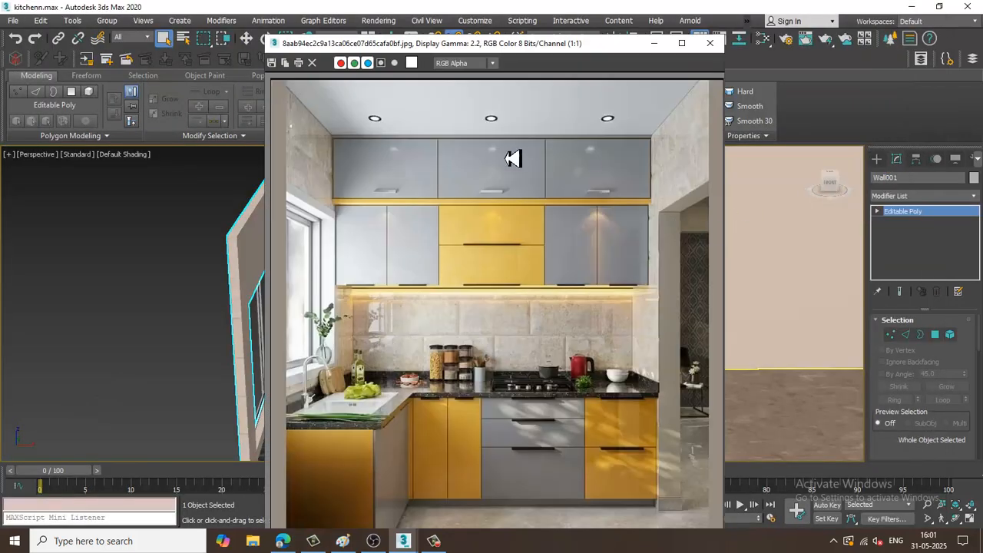
left_click_drag(557, 48, 404, 36)
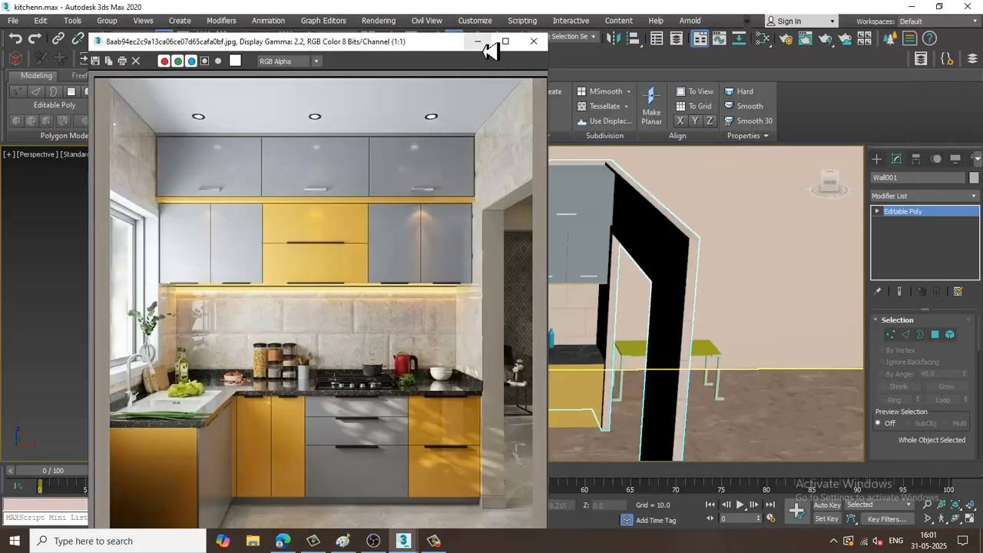
left_click(500, 31)
Select the bottle nearest the bowls on the countertop and display the viewport in wireframe
left_click(542, 345)
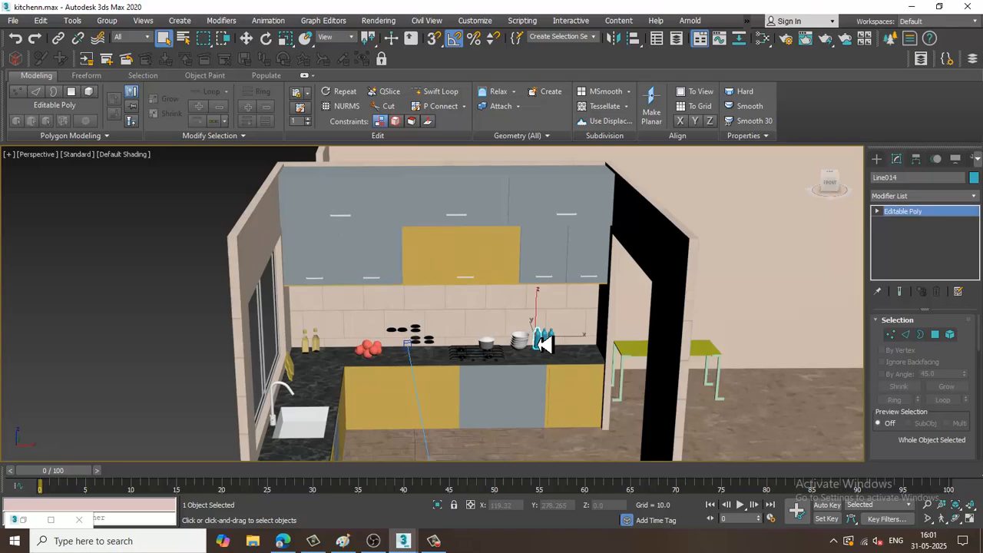
scroll(540, 338, "up", 10)
key("F4")
scroll(533, 319, "down", 5)
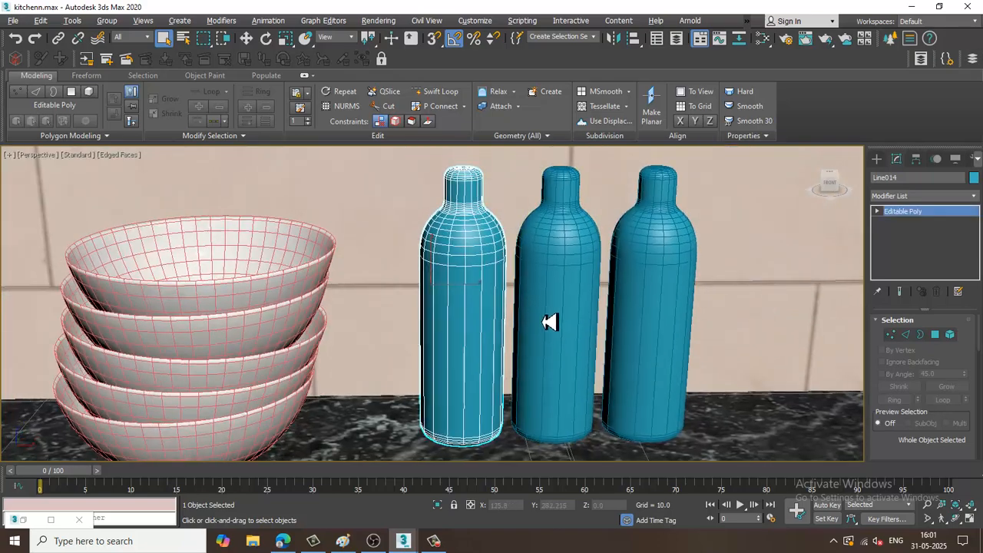
scroll(527, 308, "up", 1)
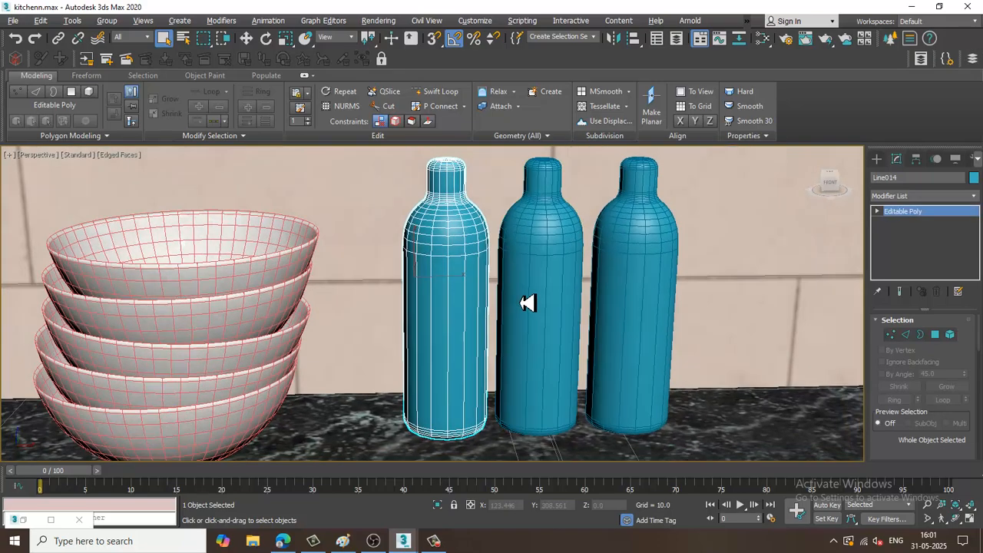
key("F3")
Add a Shell modifier to the bottle with an outer amount of 0.38
left_click(937, 196)
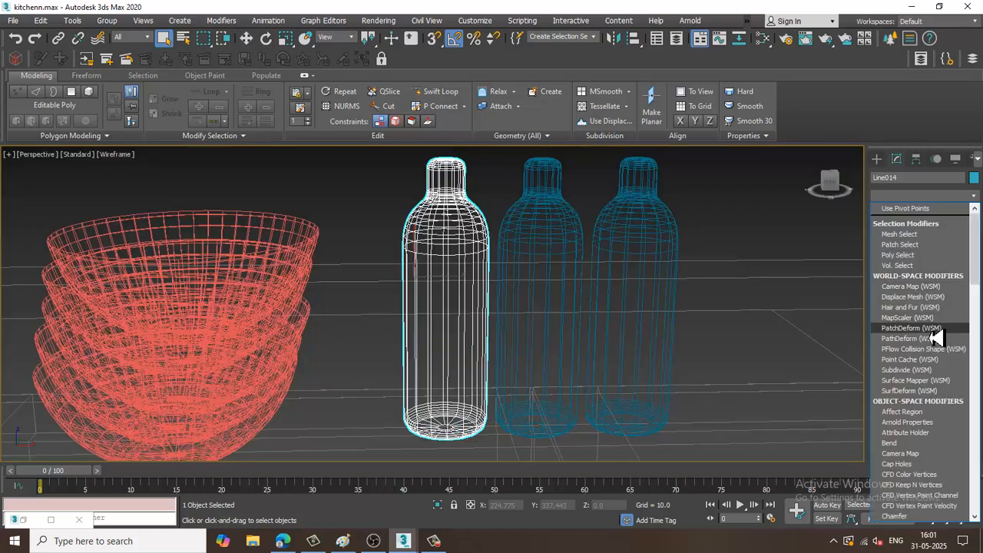
scroll(937, 338, "down", 10)
key("Return")
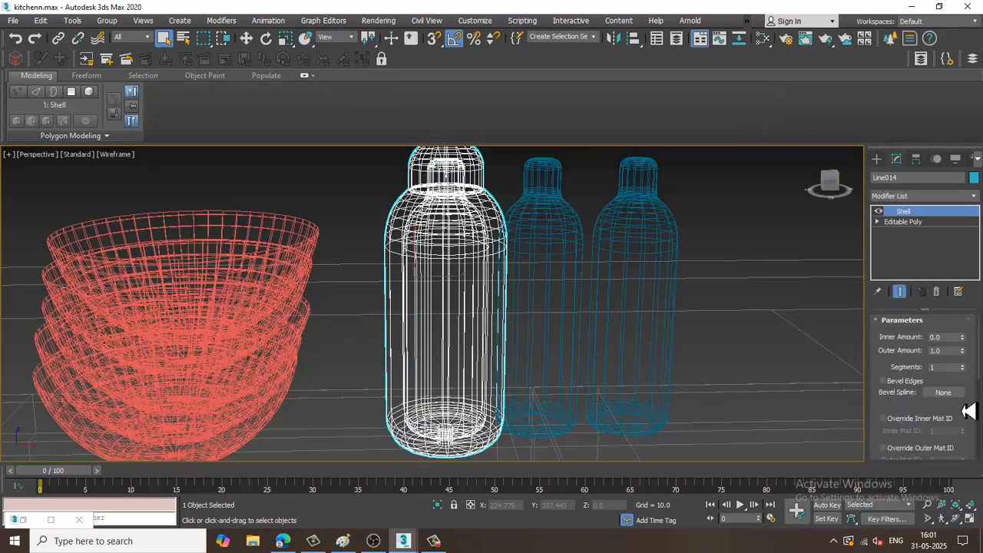
left_click_drag(968, 365, 973, 401)
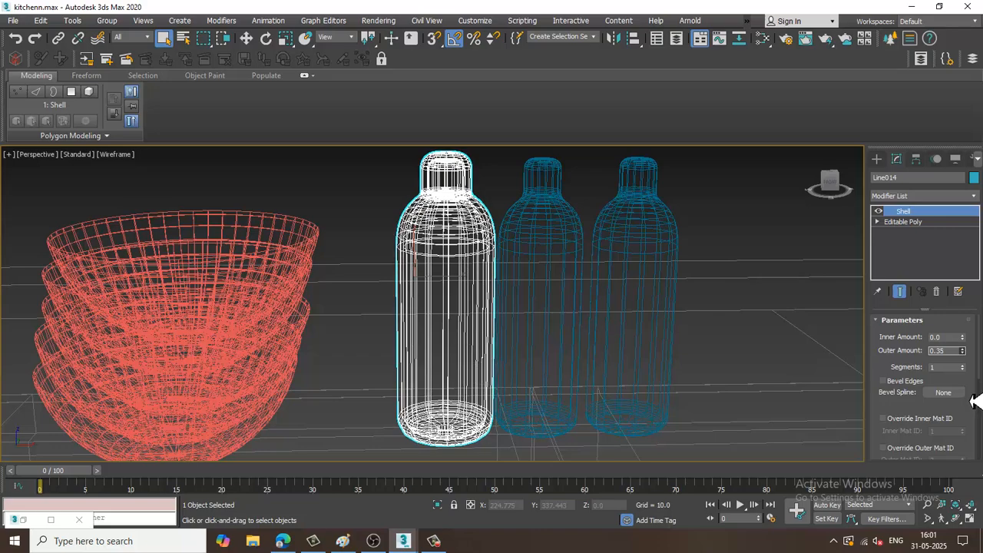
Convert the shelled bottle to an Editable Poly
middle_click_drag(441, 241, 449, 261)
key("w")
right_click(446, 240)
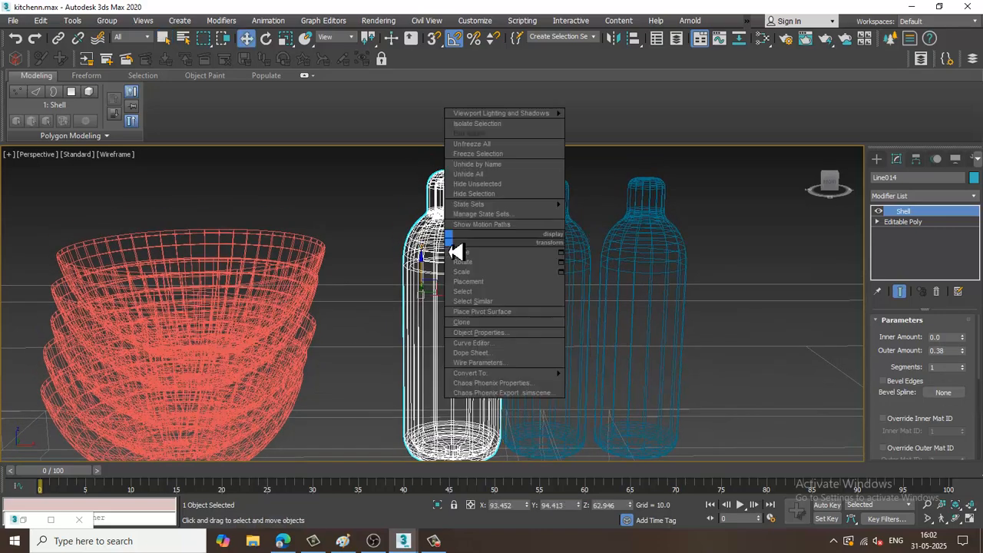
mouse_move(537, 374)
left_click(613, 383)
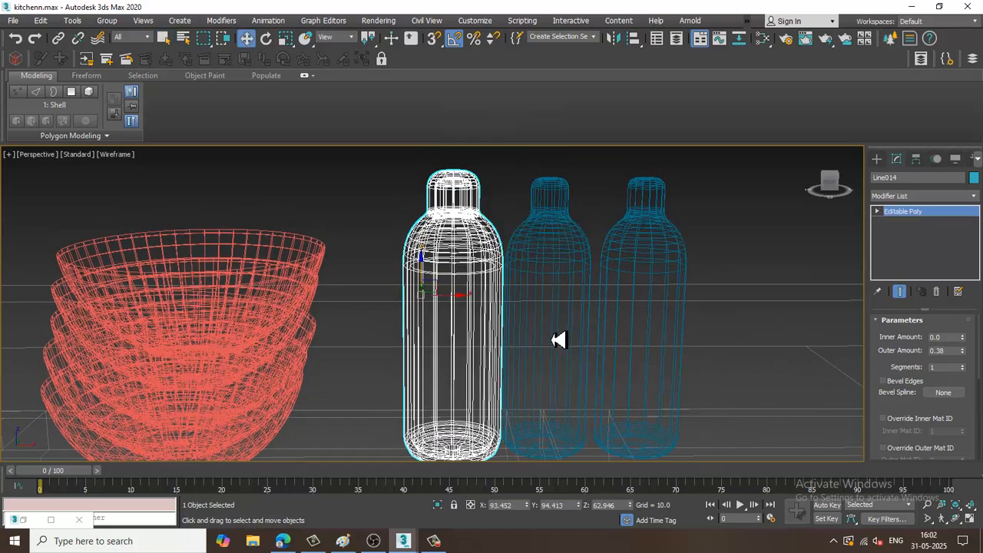
Select a single vertical side polygon on the bottle's inner shell at polygon level
left_click(935, 335)
scroll(463, 369, "up", 5)
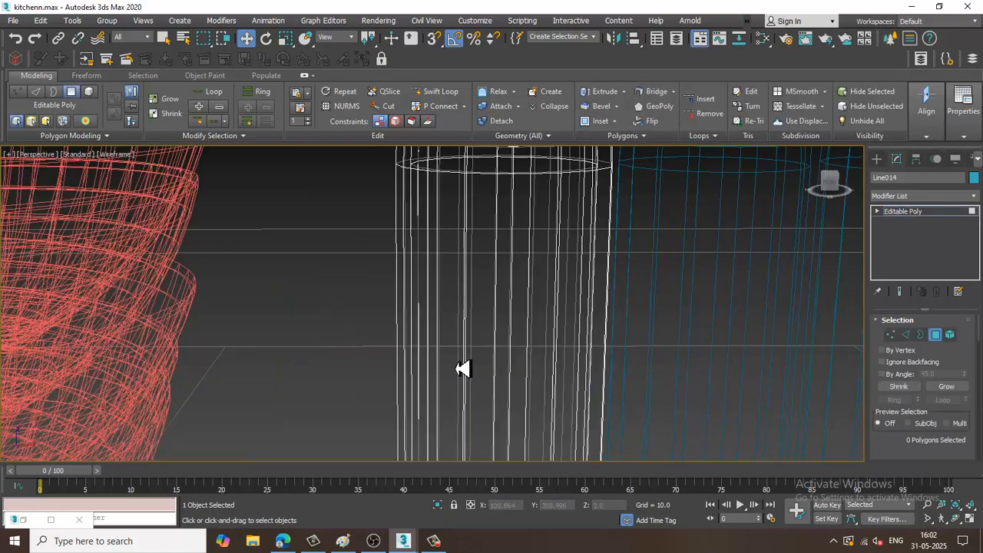
scroll(494, 288, "up", 8)
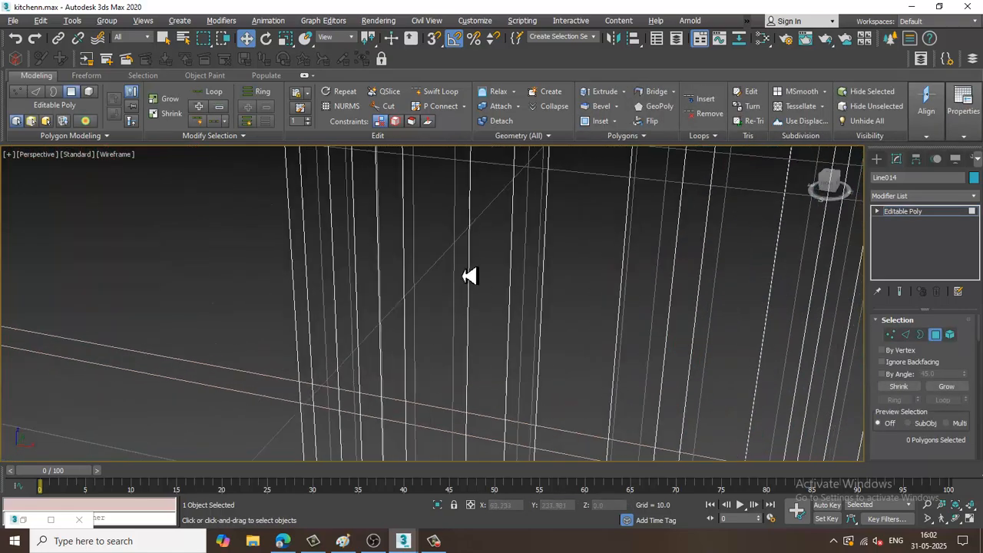
left_click(442, 276)
scroll(438, 279, "down", 4)
scroll(450, 288, "up", 6)
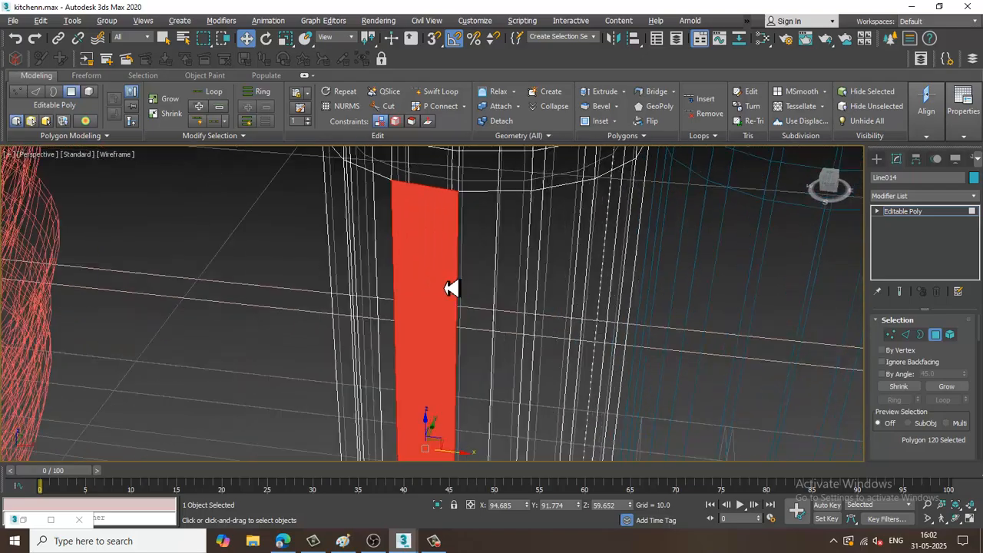
scroll(496, 246, "up", 3)
left_click(412, 245)
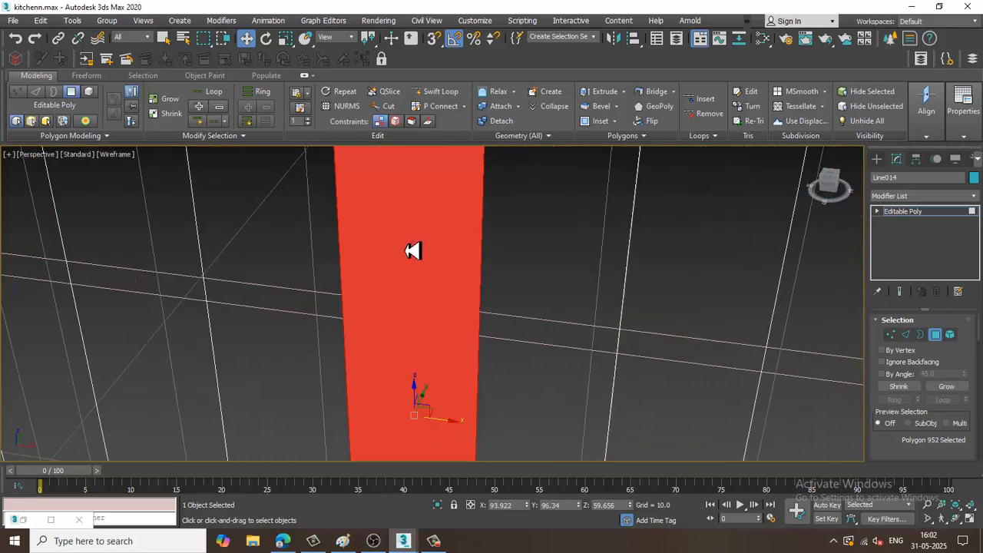
Grow the polygon selection repeatedly until it covers the bottle's inner shell up to the neck
scroll(415, 254, "down", 10)
scroll(439, 254, "up", 5)
middle_click_drag(465, 285, 435, 247, "alt")
scroll(435, 258, "down", 3)
scroll(902, 457, "down", 3)
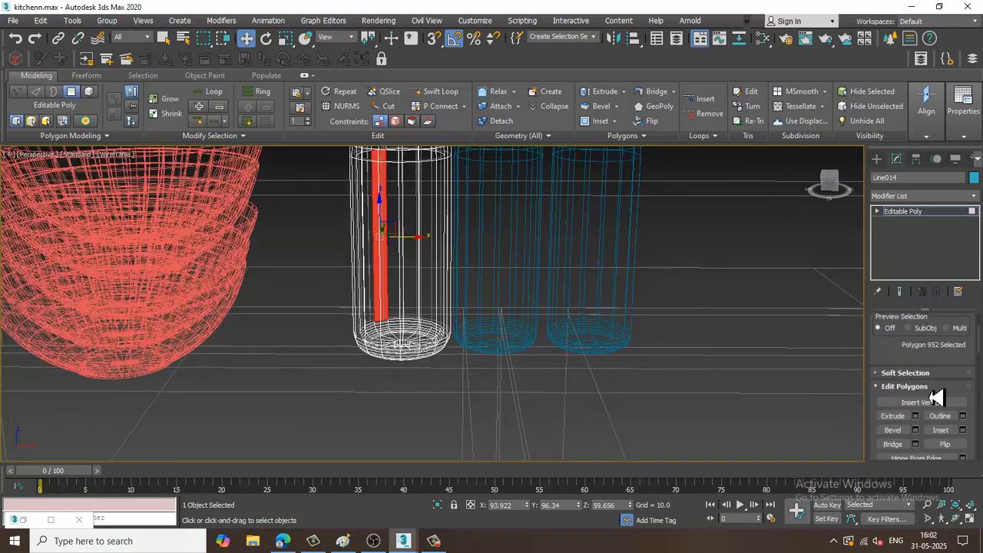
scroll(925, 390, "down", 2)
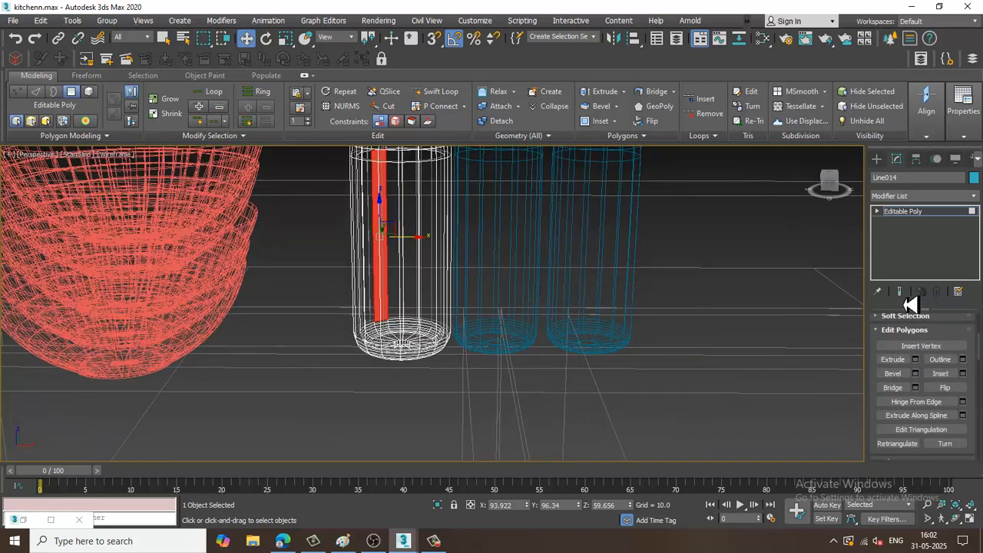
scroll(933, 384, "up", 5)
left_click(949, 378)
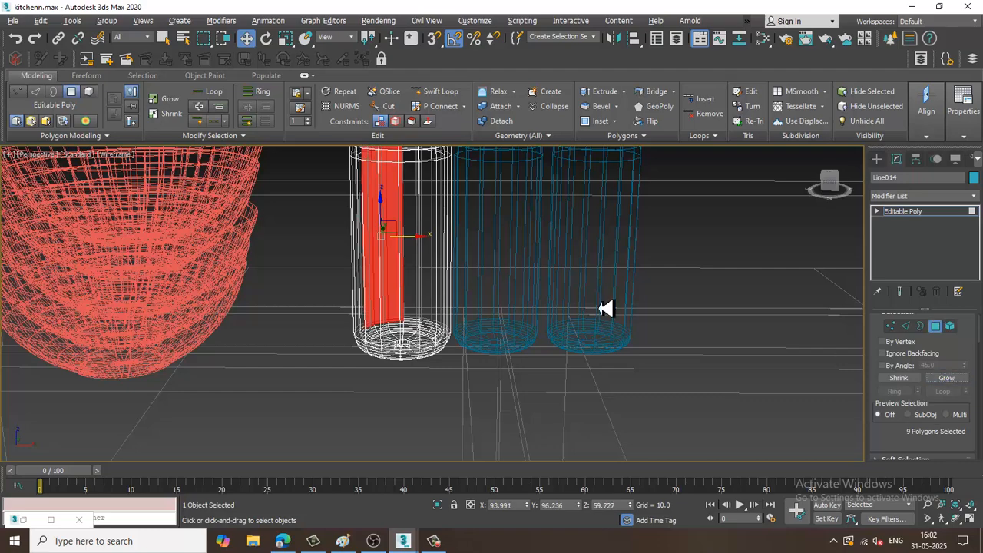
middle_click_drag(606, 307, 590, 382)
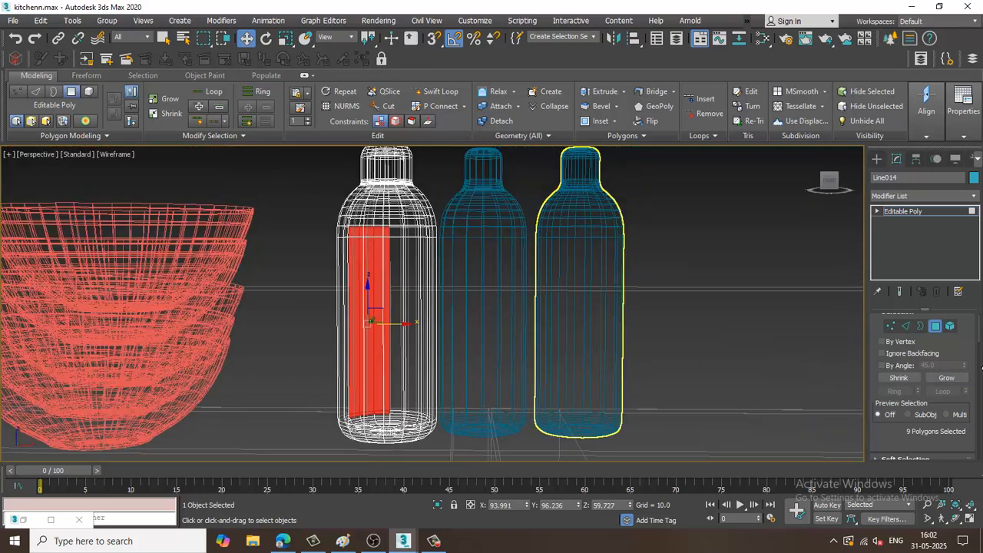
left_click(956, 382)
left_click(956, 382)
left_click(956, 381)
left_click(956, 382)
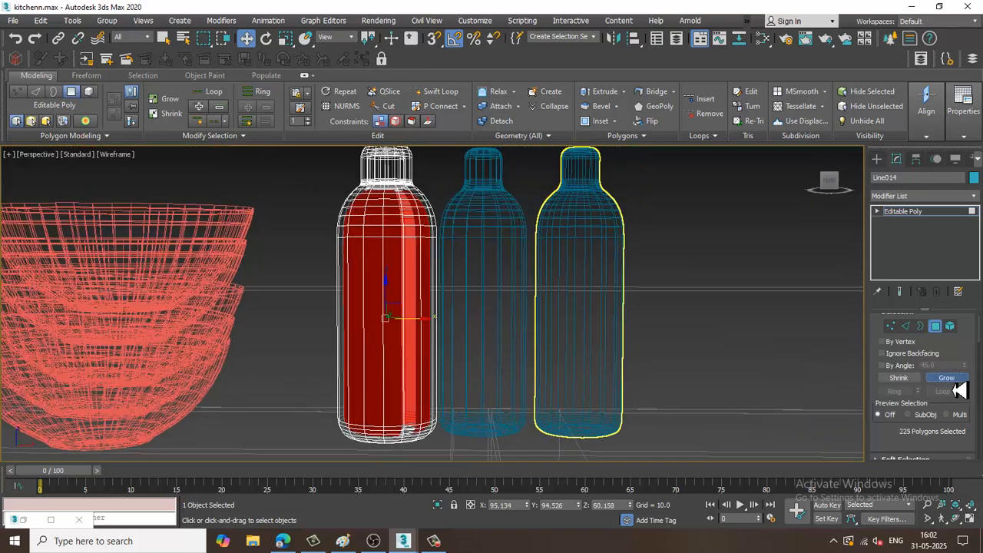
left_click(956, 382)
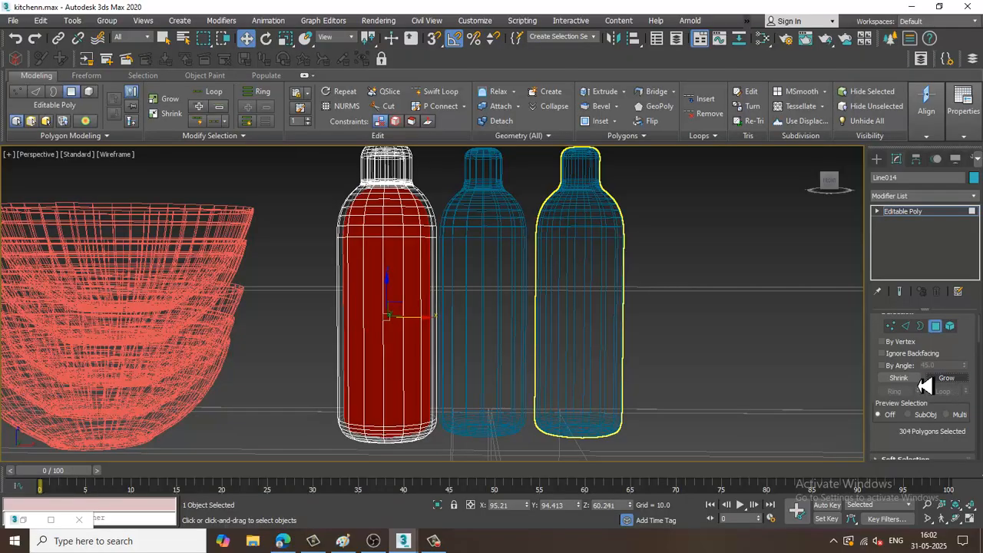
Add a new VRayMtl node in the Slate Material Editor and show its parameters
middle_click_drag(548, 316, 456, 302, "alt")
key("m")
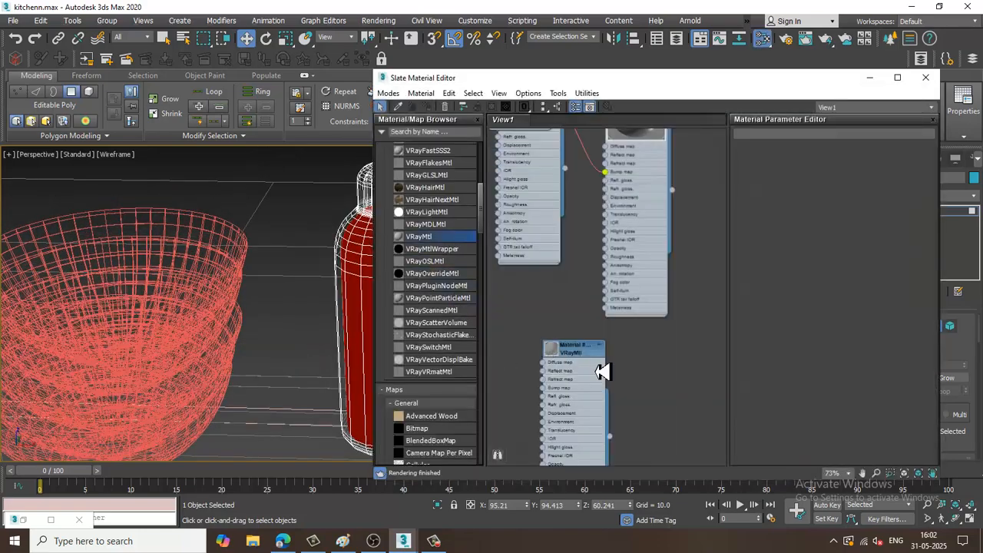
middle_click_drag(596, 372, 543, 280)
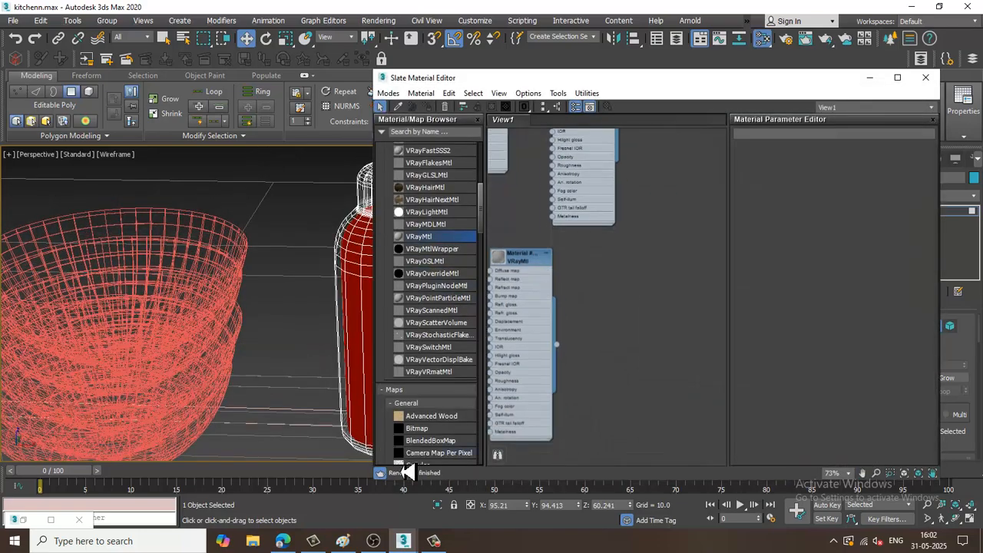
left_click_drag(692, 286, 684, 285)
double_click(667, 283)
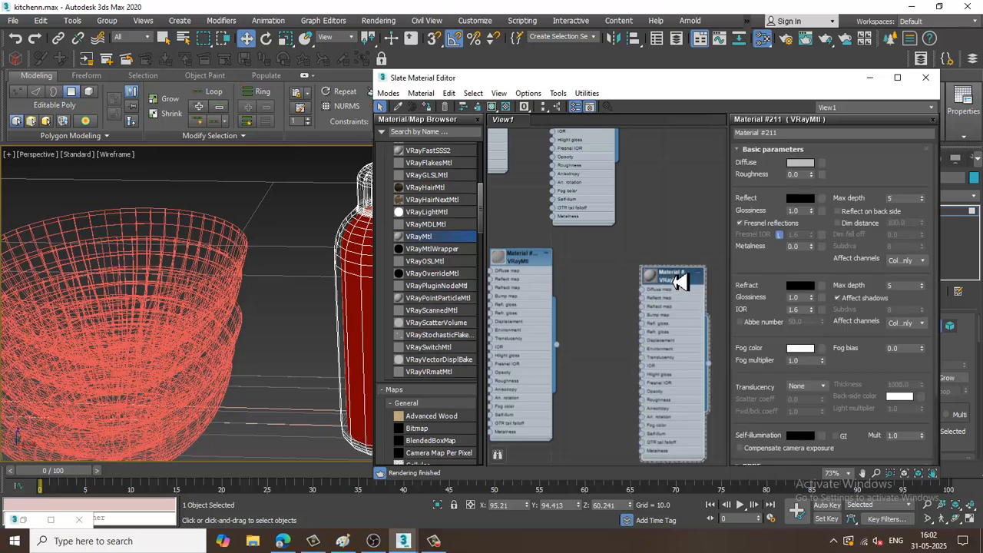
Set the new material's diffuse colour to an orange-brown
left_click(810, 165)
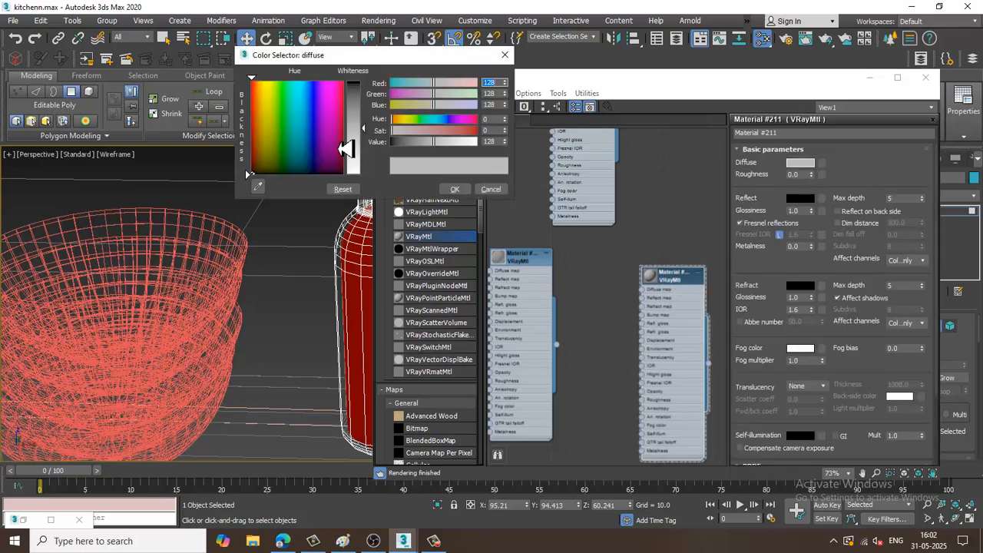
left_click_drag(264, 120, 258, 92)
left_click_drag(356, 131, 357, 83)
mouse_move(258, 96)
left_mouse_down()
mouse_move(267, 157)
mouse_move(265, 136)
mouse_move(260, 145)
left_mouse_up()
left_click(459, 189)
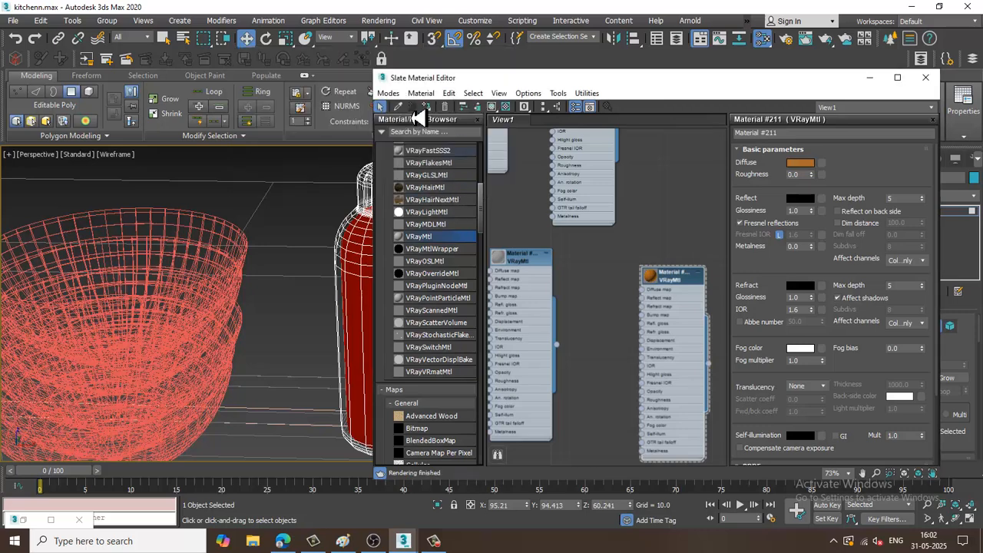
Give the orange-brown material a mid-grey reflection and a glossiness of 0.82, and close the material editor
left_click(801, 198)
left_click_drag(364, 93, 364, 97)
left_click(457, 190)
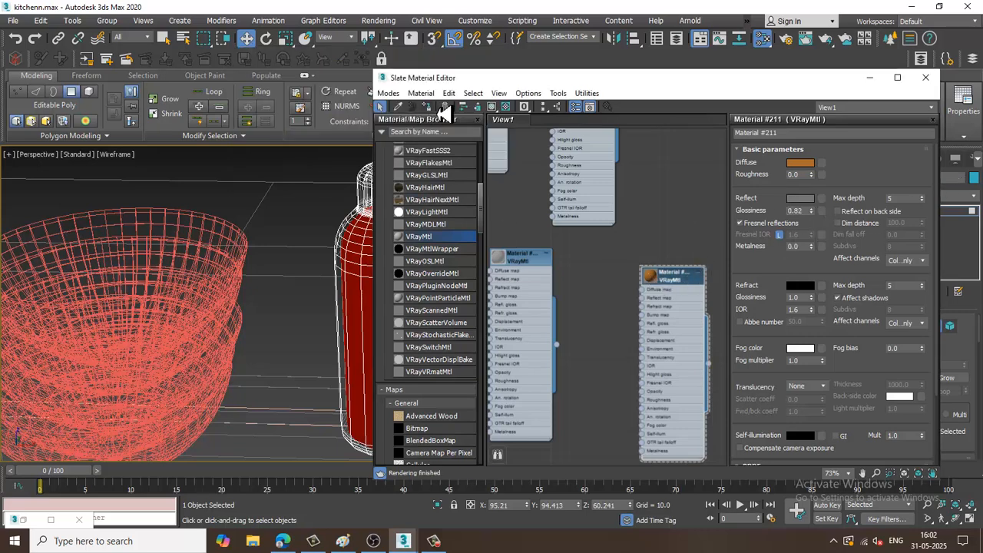
left_click(926, 78)
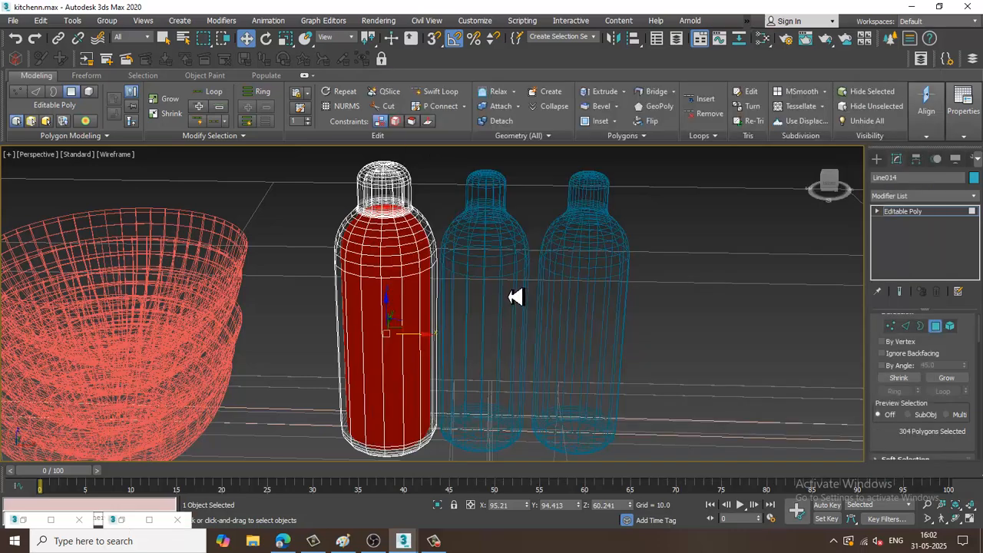
Select all of the bottle's polygons and remove the cap polygons from the selection
key("ctrl+a")
middle_click_drag(466, 310, 480, 340, "alt")
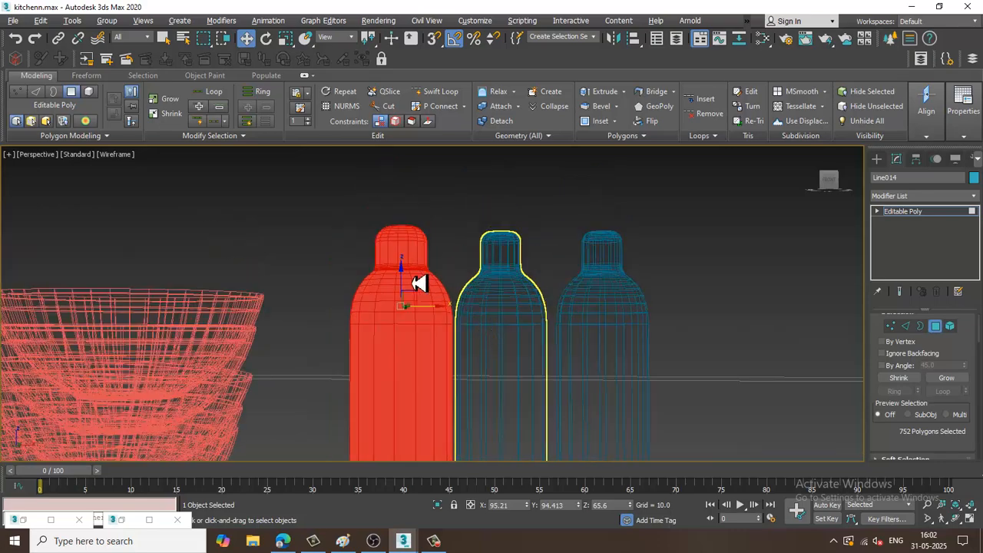
middle_click_drag(431, 243, 432, 249, "alt")
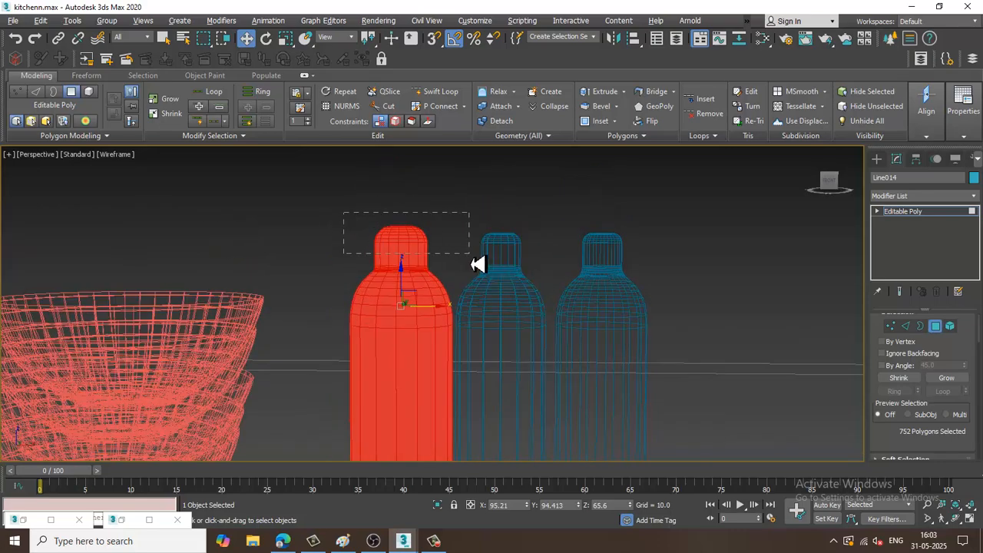
left_click_drag(476, 264, 474, 261, "alt")
middle_click_drag(474, 261, 428, 263, "alt")
Create another VRayMtl with a white refraction colour and an IOR of 1.8
key("m")
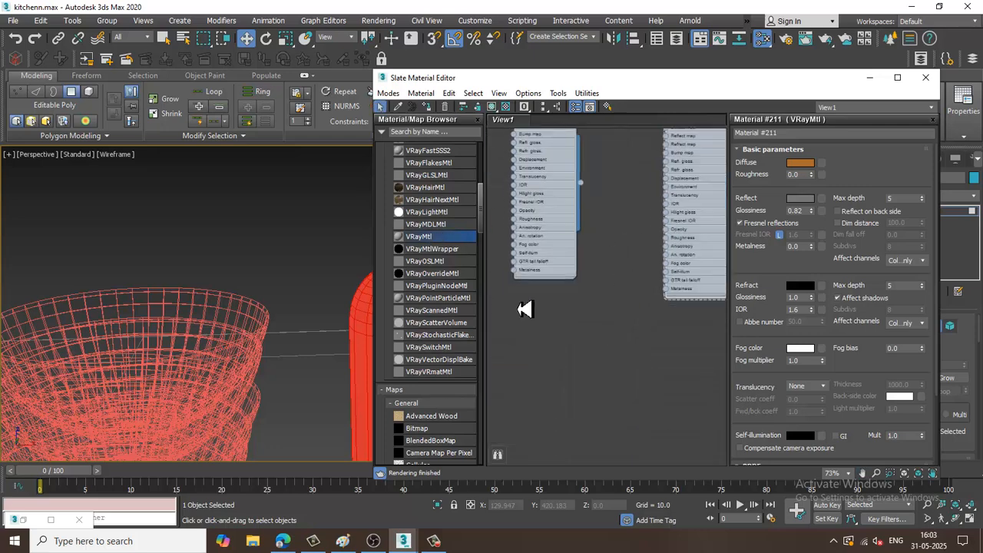
left_click_drag(525, 308, 554, 333)
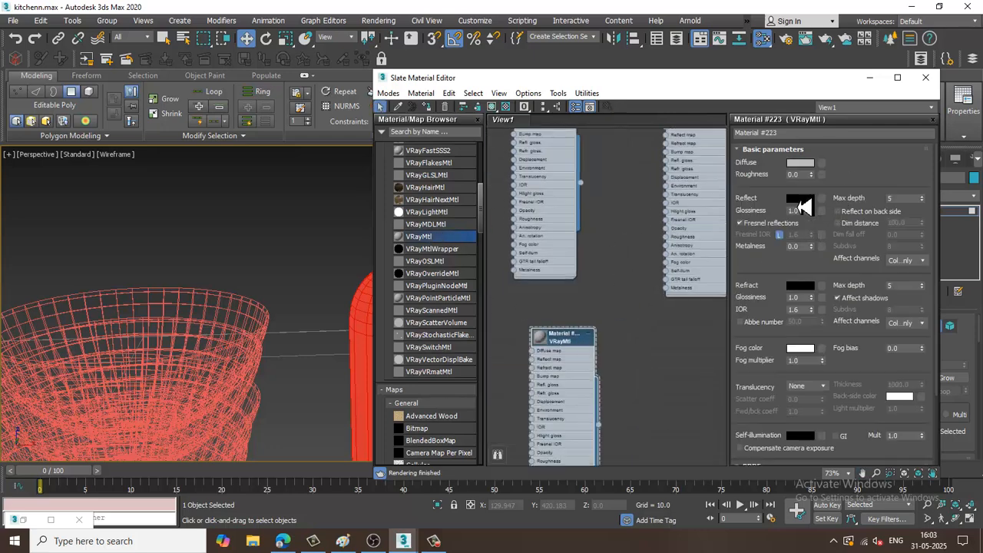
left_click(799, 287)
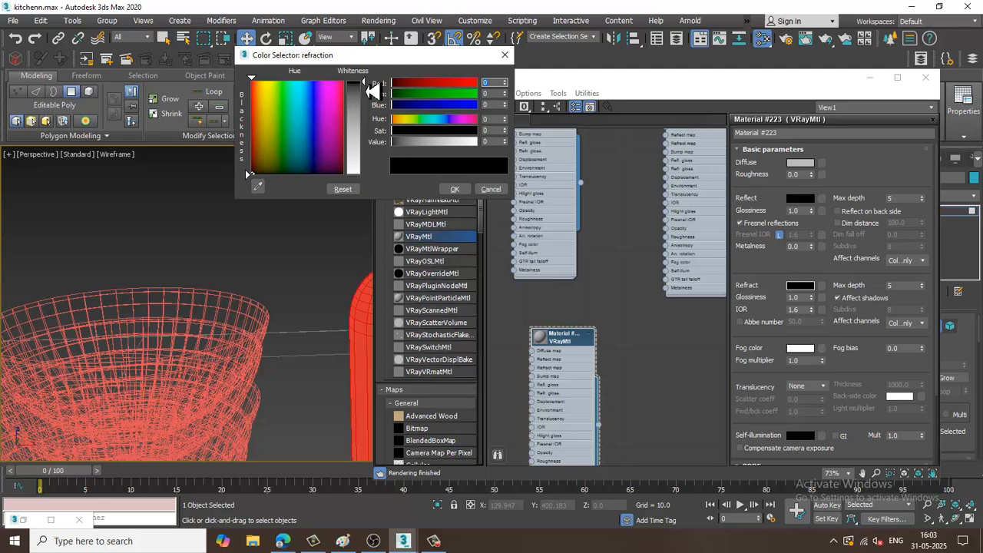
left_click_drag(371, 91, 375, 175)
left_click(455, 189)
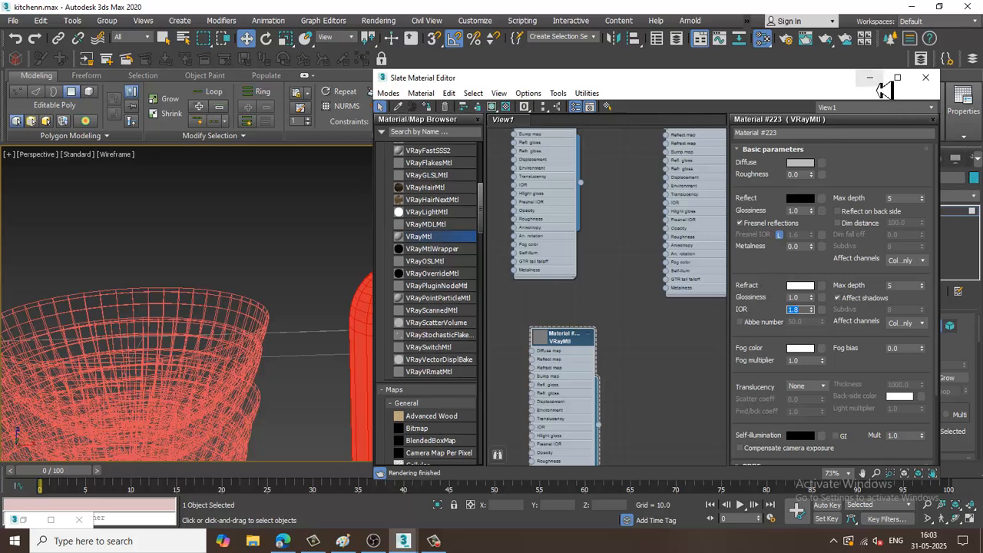
Set the glass material's diffuse colour to a pale blue (178, 186, 221) and minimise the material editor
left_click(799, 163)
left_click_drag(323, 135, 316, 132)
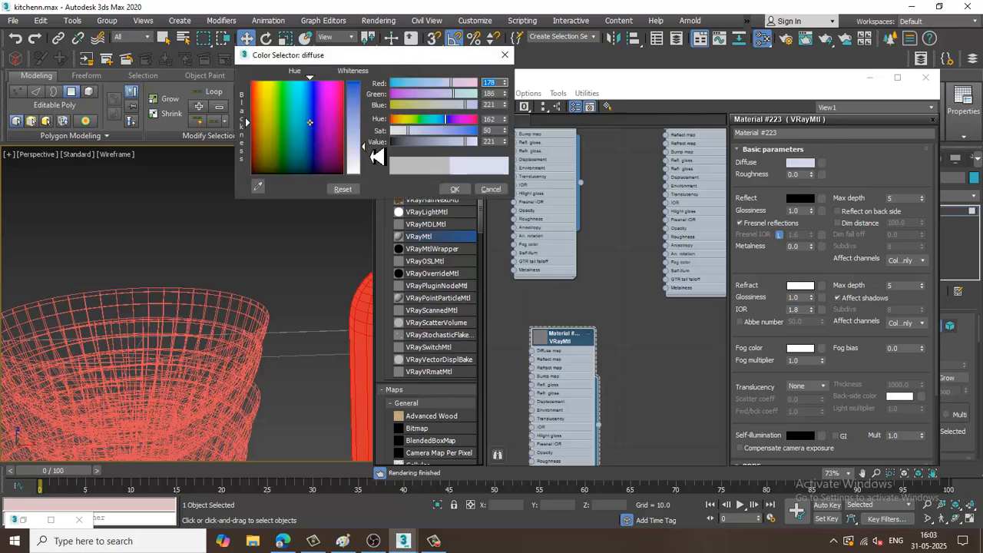
left_click(454, 190)
left_click(869, 78)
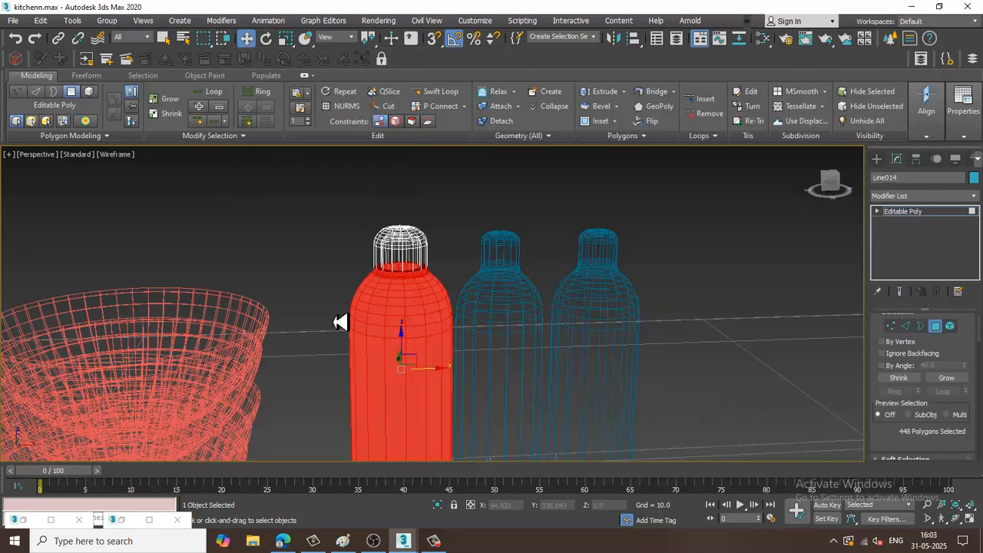
Clear the body polygon selection, switch the viewport to shaded display and select the bottle's cap polygons
left_click(447, 271)
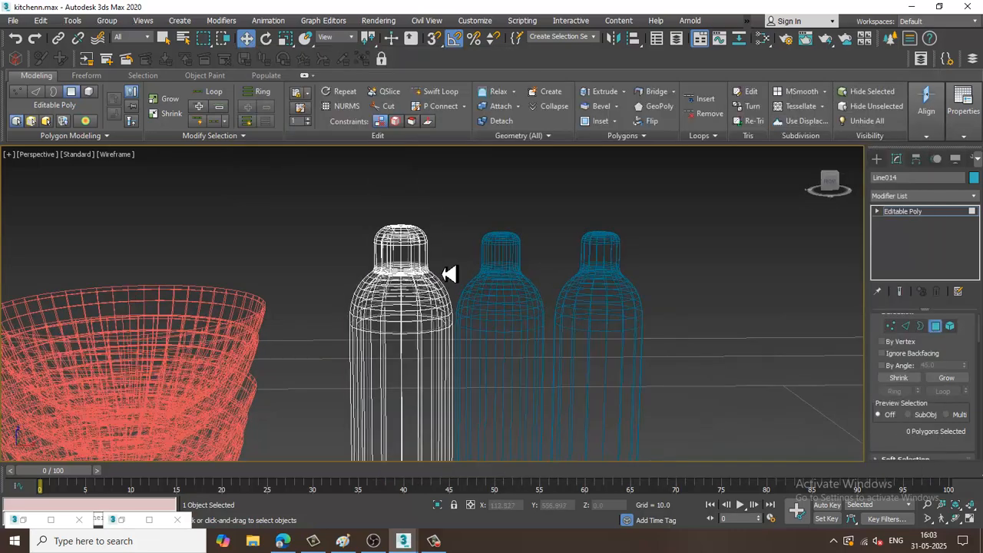
key("F3")
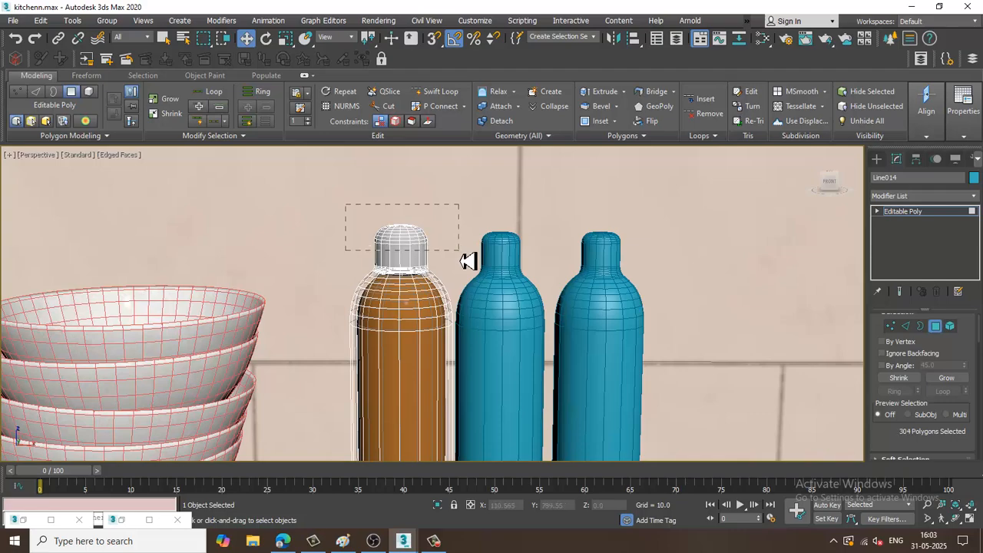
left_click_drag(460, 251, 460, 251)
middle_click_drag(460, 251, 443, 269, "alt")
scroll(436, 270, "up", 3)
Create another VRayMtl for the selected cap polygons with a very dark brown diffuse colour
key("m")
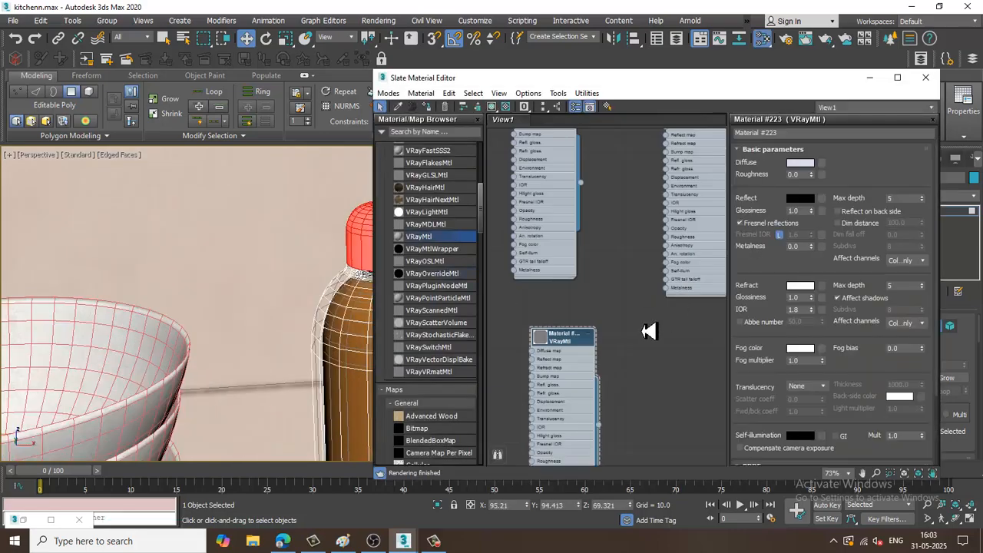
middle_click_drag(576, 377, 559, 292)
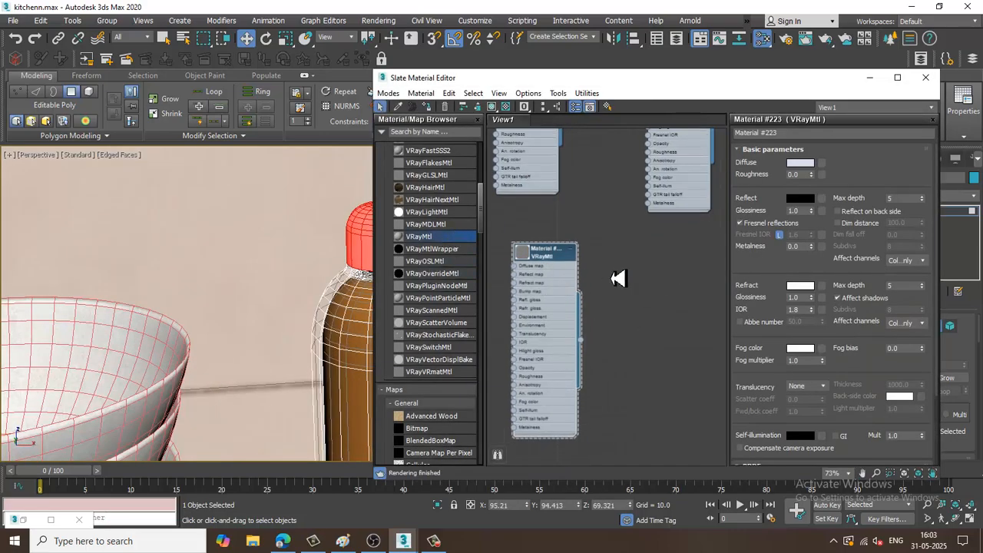
left_click_drag(618, 278, 676, 268)
double_click(676, 268)
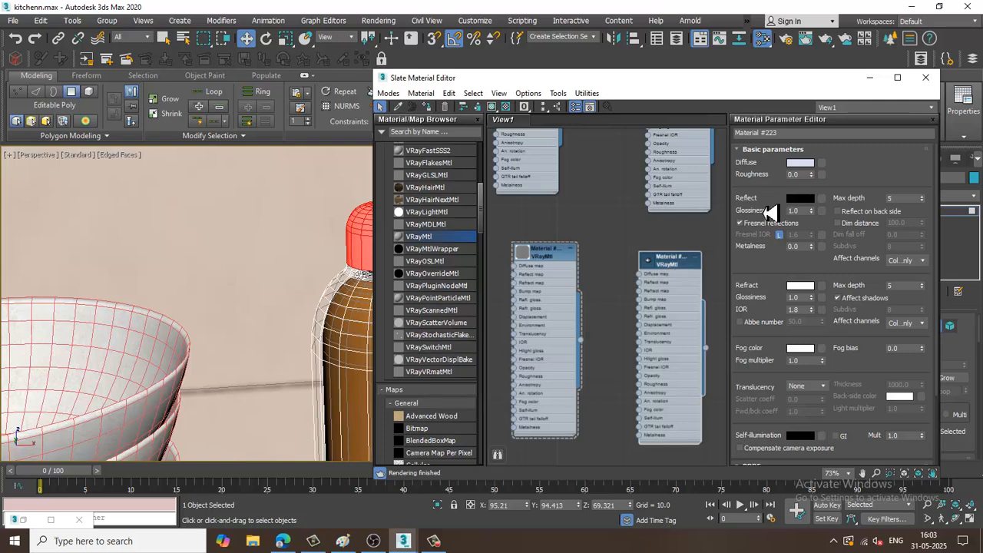
left_click(807, 166)
mouse_move(349, 185)
left_mouse_down()
mouse_move(367, 93)
mouse_move(338, 185)
mouse_move(260, 173)
left_mouse_up()
left_click_drag(365, 92, 364, 87)
left_click(456, 186)
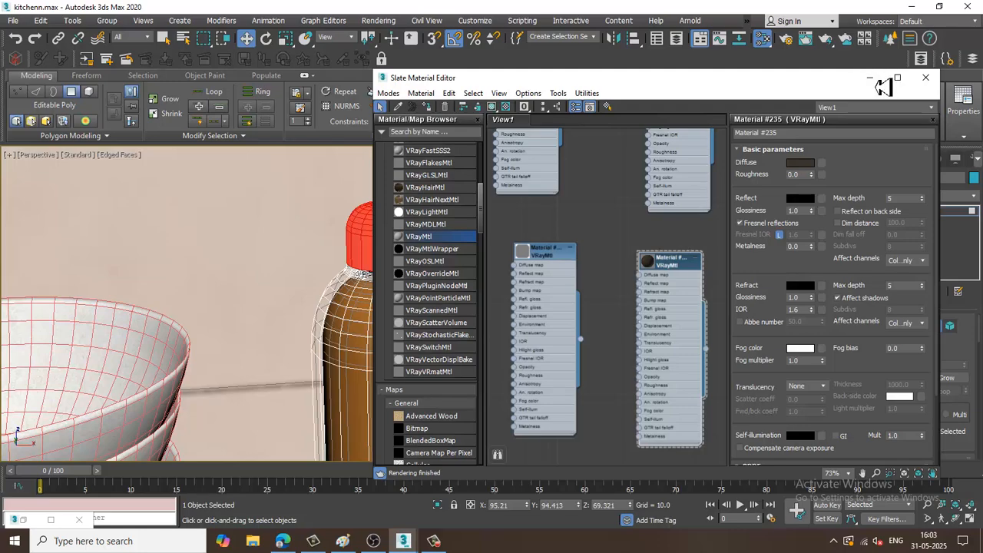
Minimise the material editor, clear the polygon selection and turn off edged faces in the viewport
left_click(870, 77)
left_click(499, 205)
key("F4")
scroll(492, 230, "down", 8)
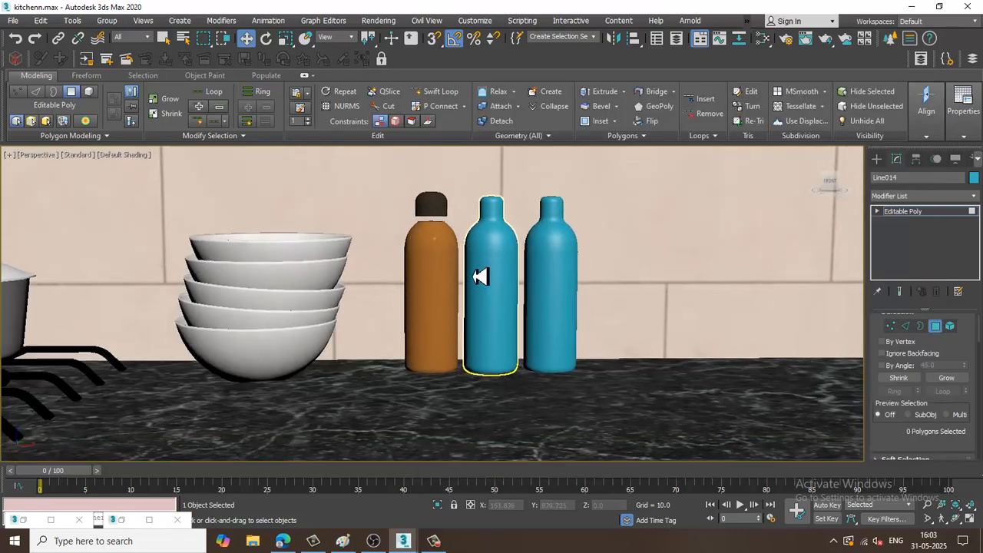
scroll(465, 265, "up", 3)
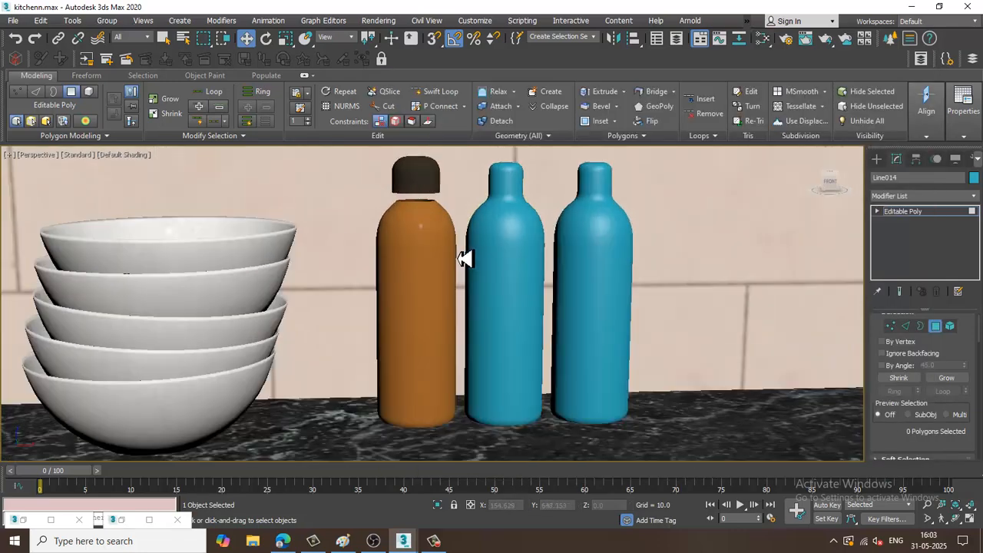
Run a test render of the bottles, stop it and close the frame buffer
left_click(386, 23)
left_click(396, 47)
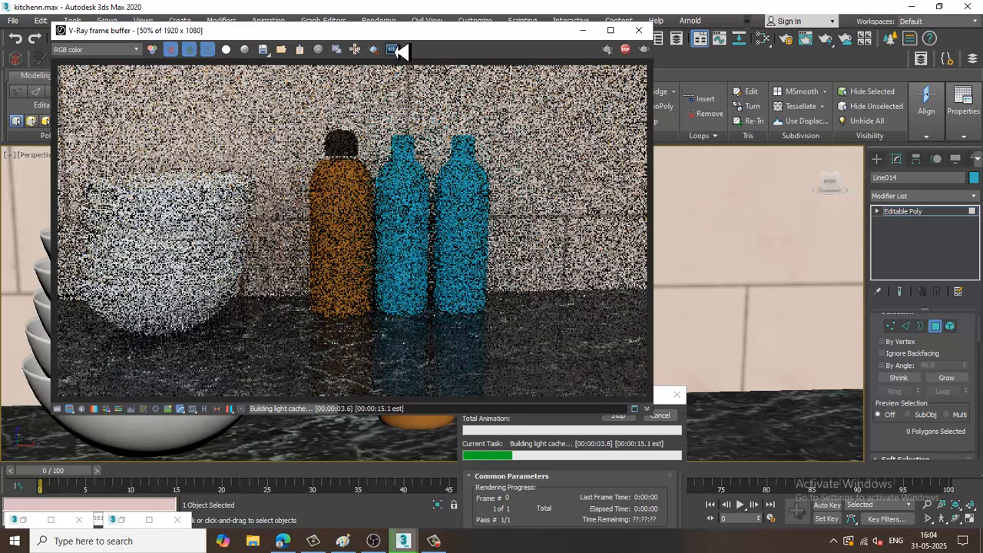
key("Escape")
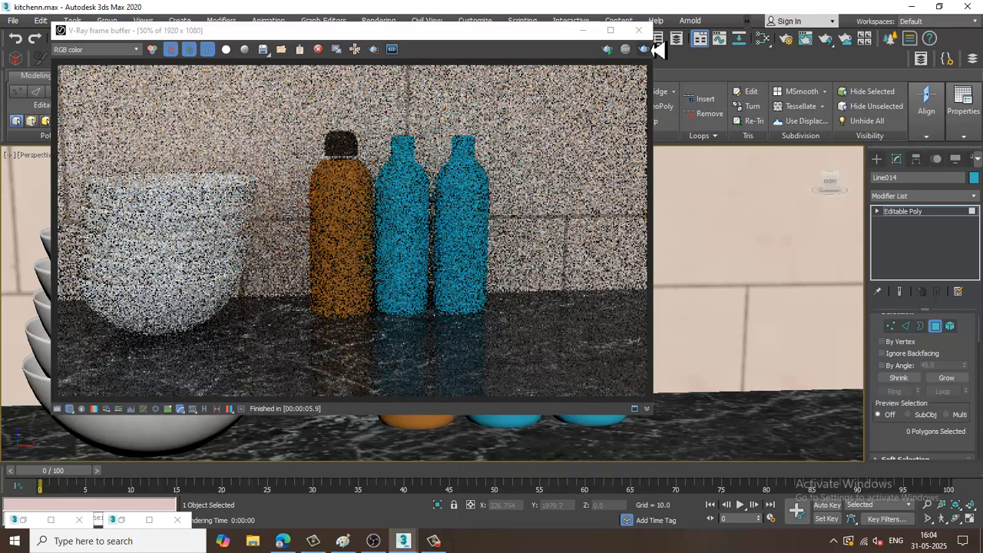
left_click(639, 31)
Set the glass material's refraction colour to a light grey of 193 and minimise the material editor
key("m")
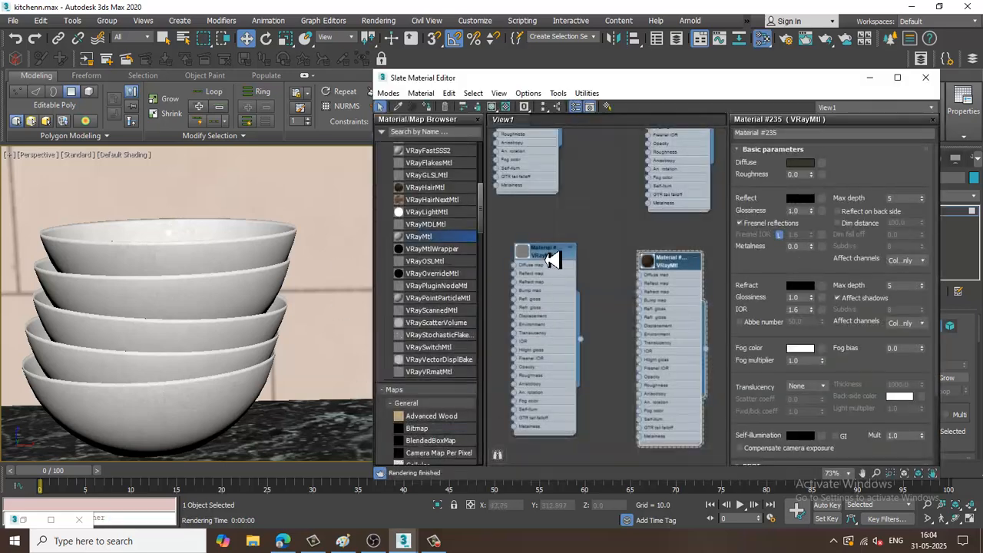
double_click(547, 248)
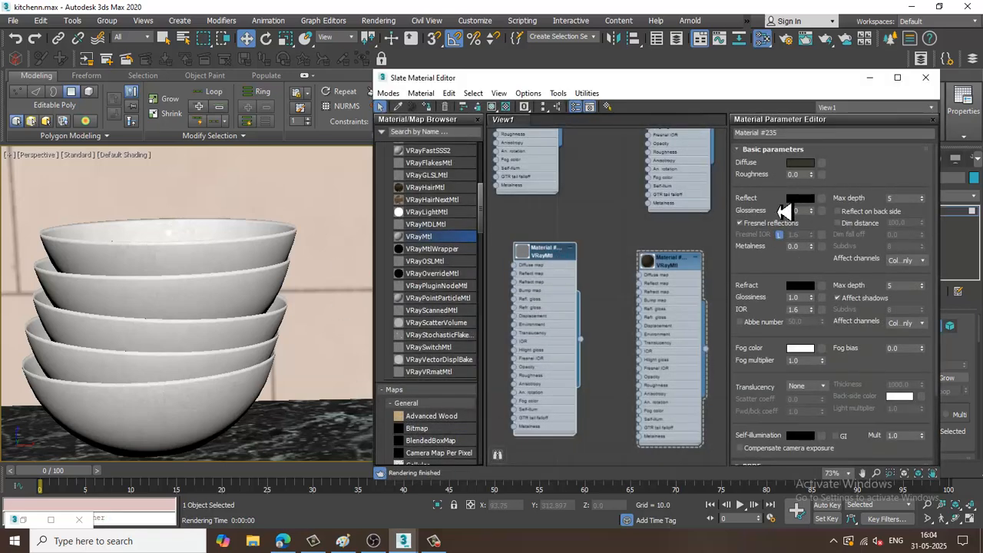
left_click(800, 286)
left_click_drag(361, 175, 369, 163)
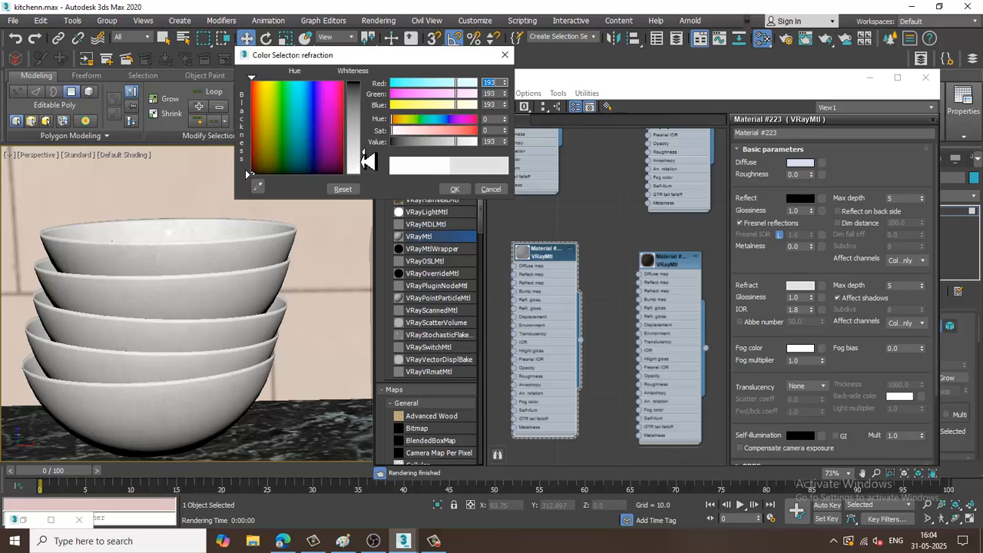
left_click(455, 189)
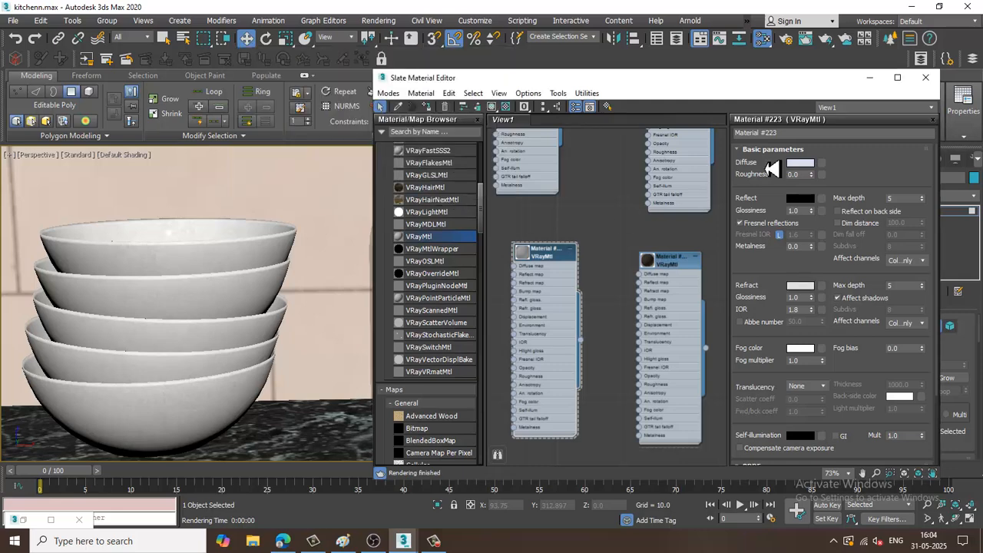
left_click(869, 78)
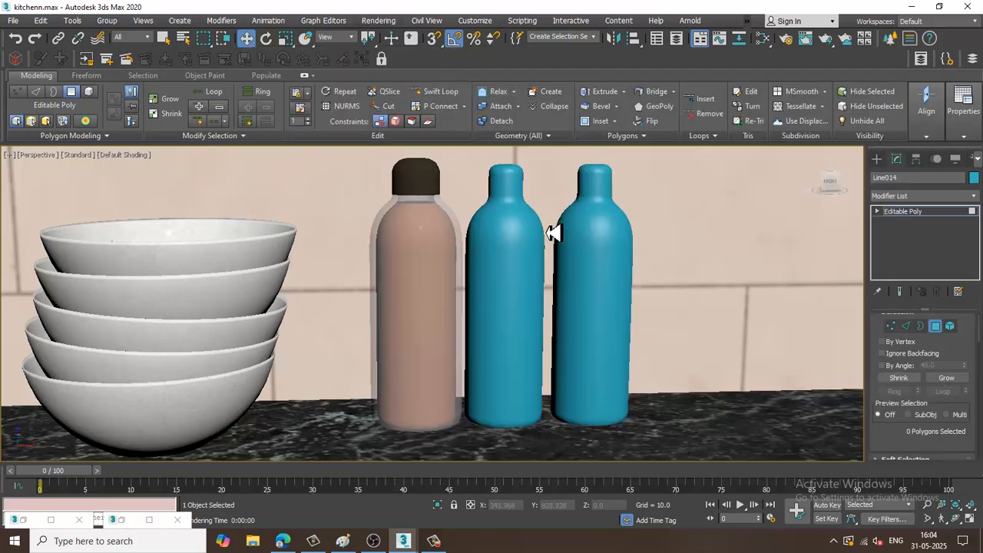
Set the orange-brown material's refraction colour to grey 29 and its reflection colour to grey 82, and close the material editor
key("m")
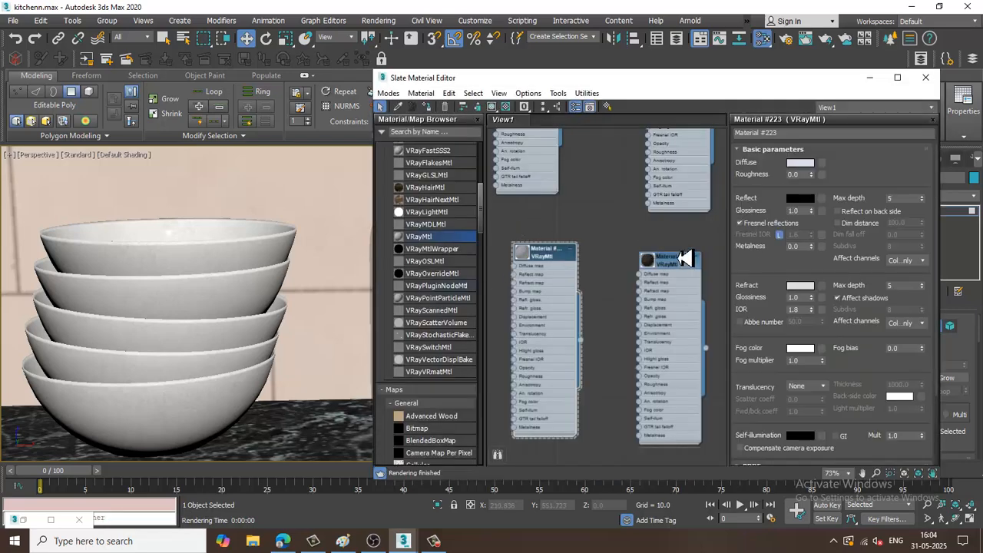
scroll(680, 230, "down", 3)
double_click(674, 144)
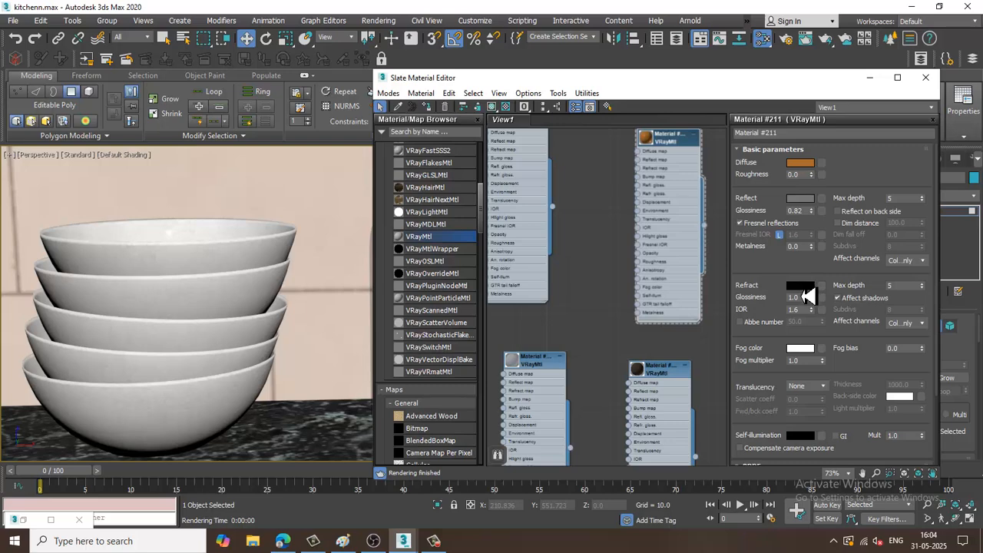
left_click(800, 286)
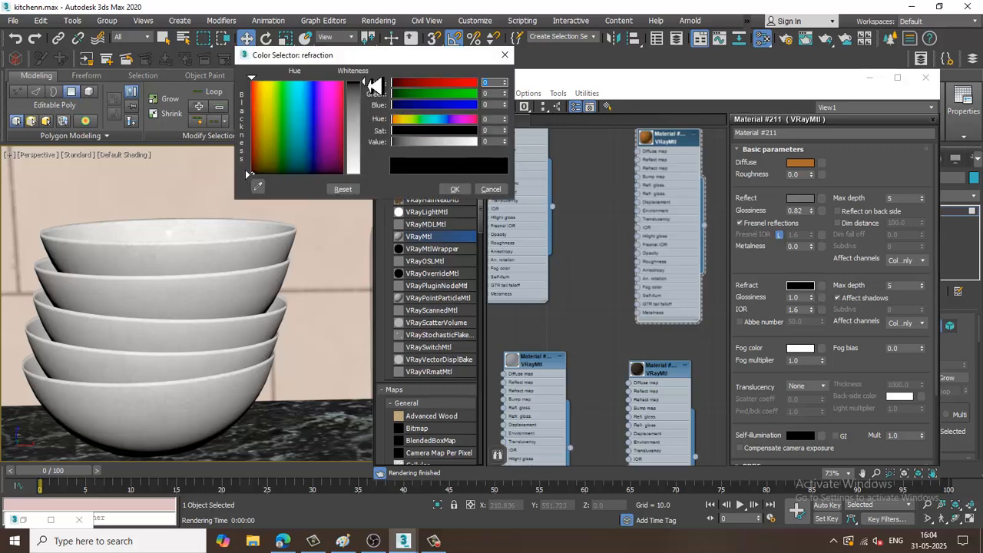
left_click_drag(374, 86, 377, 93)
left_click(454, 189)
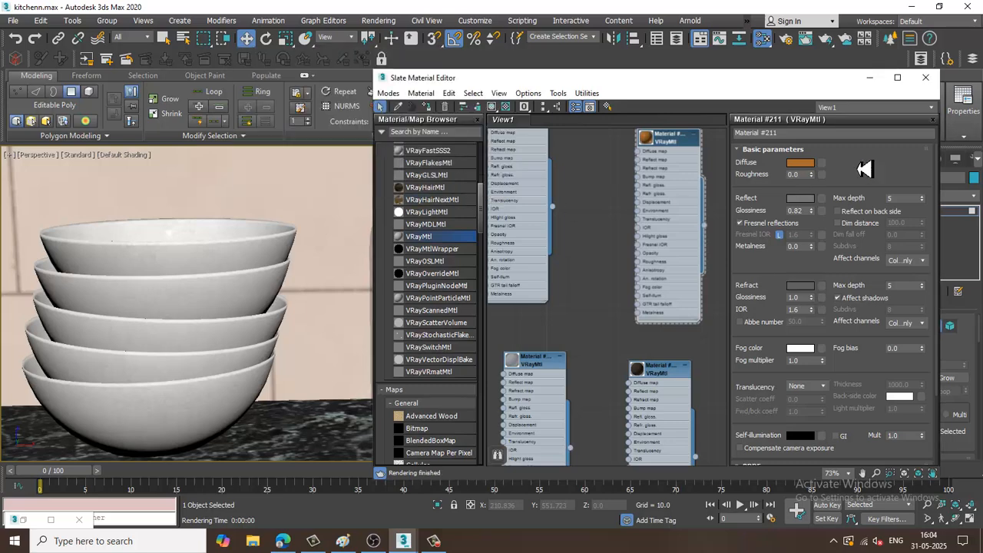
left_click(806, 200)
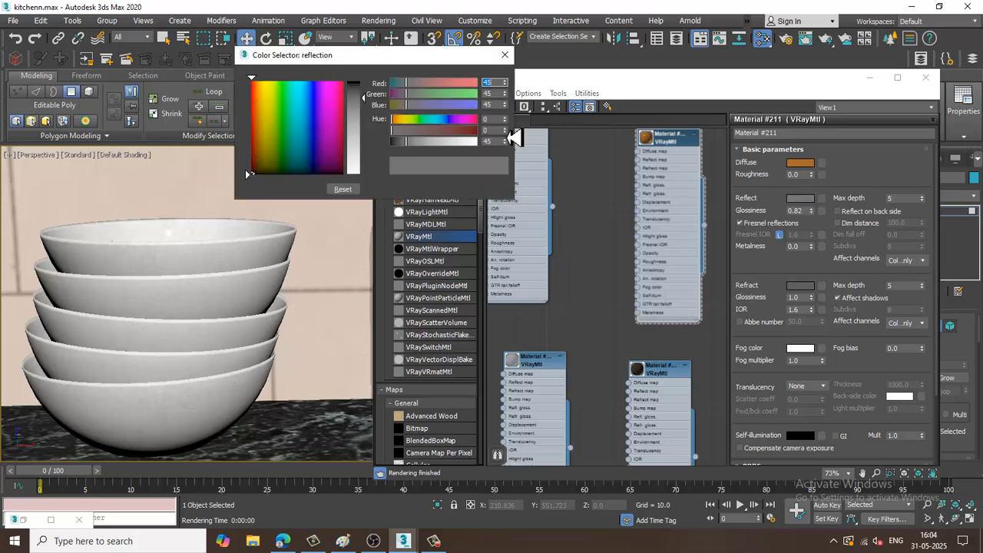
left_click_drag(378, 115, 376, 120)
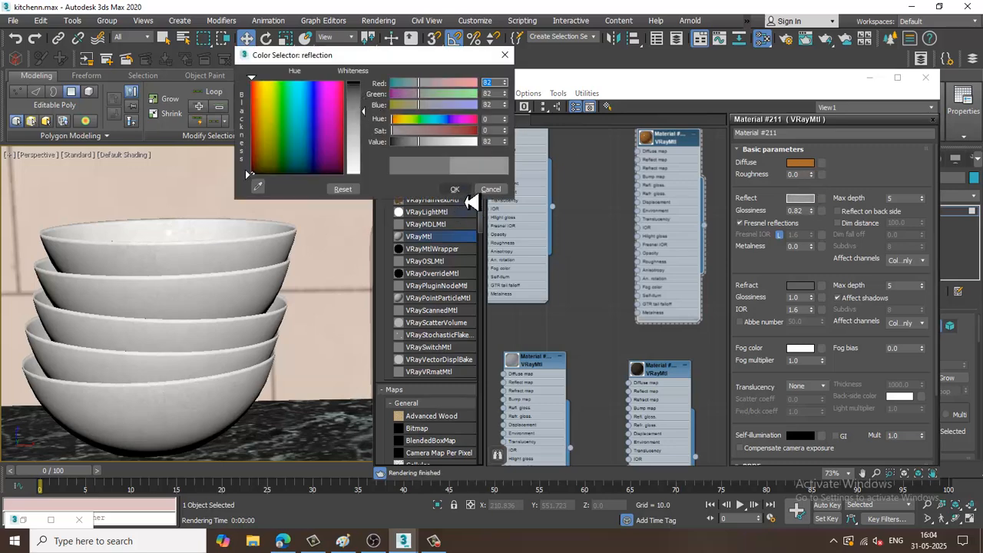
left_click(453, 191)
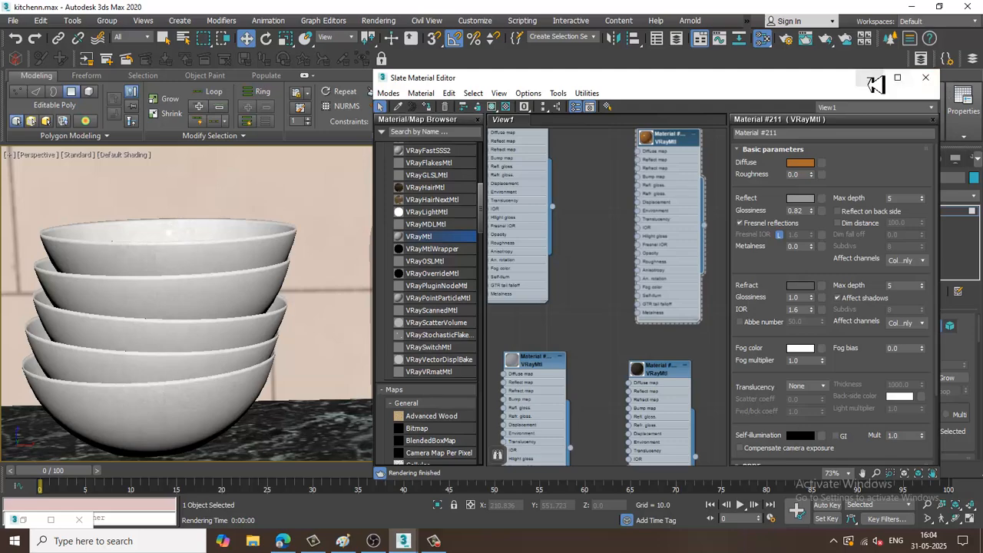
left_click(925, 78)
Test-render the bottles with the adjusted liquid material and close the frame buffer
left_click(388, 20)
left_click(400, 40)
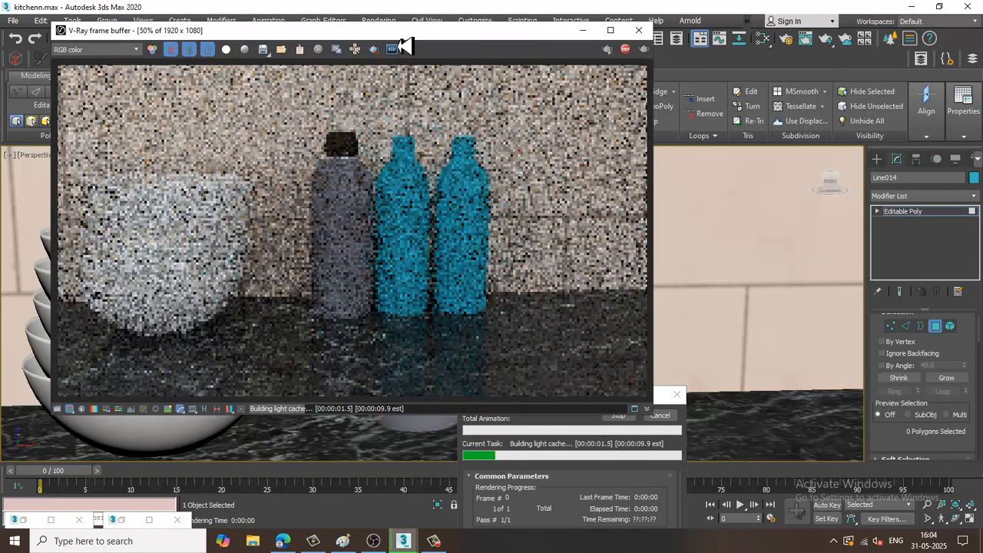
left_click(638, 30)
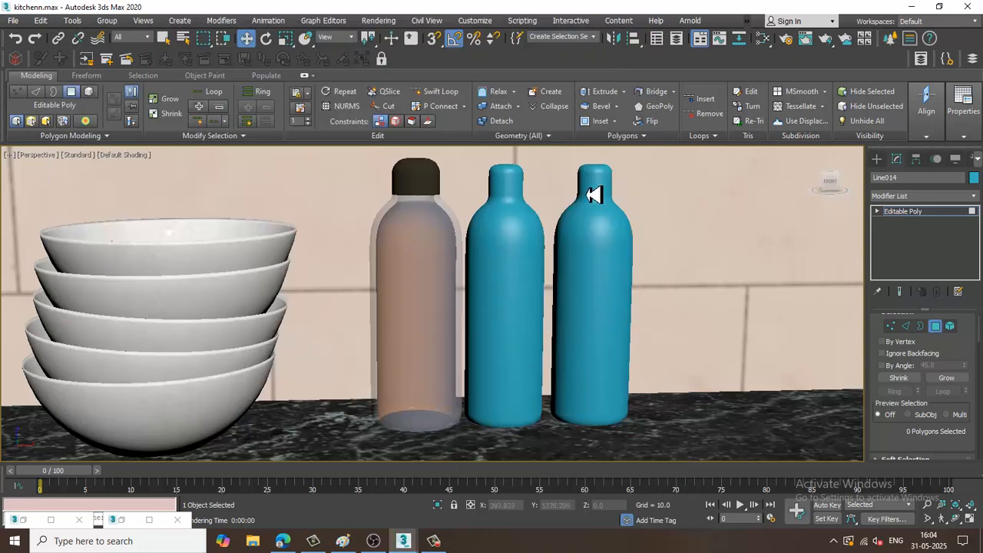
Set the orange-brown material's refraction colour back to black
key("m")
left_click(800, 288)
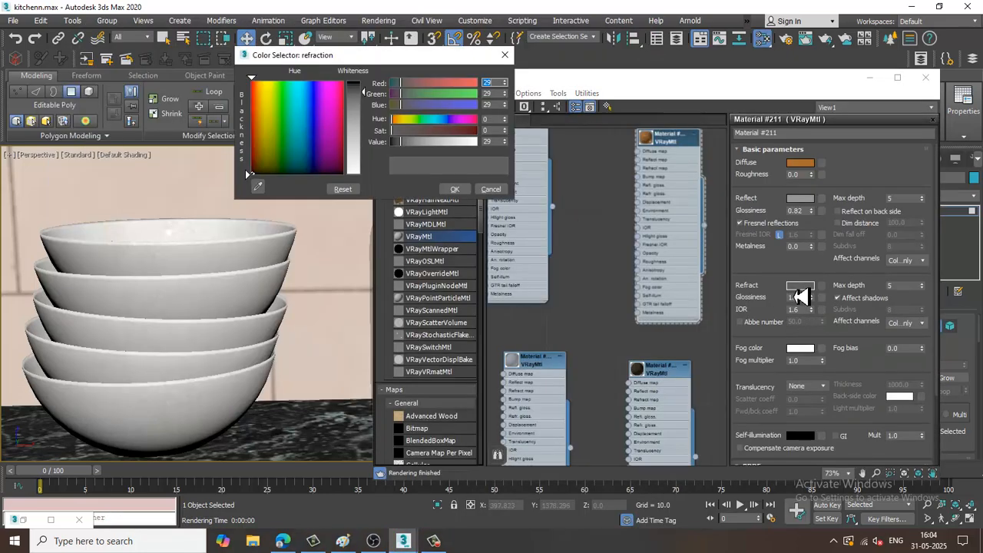
left_click_drag(391, 104, 371, 98)
left_click(455, 189)
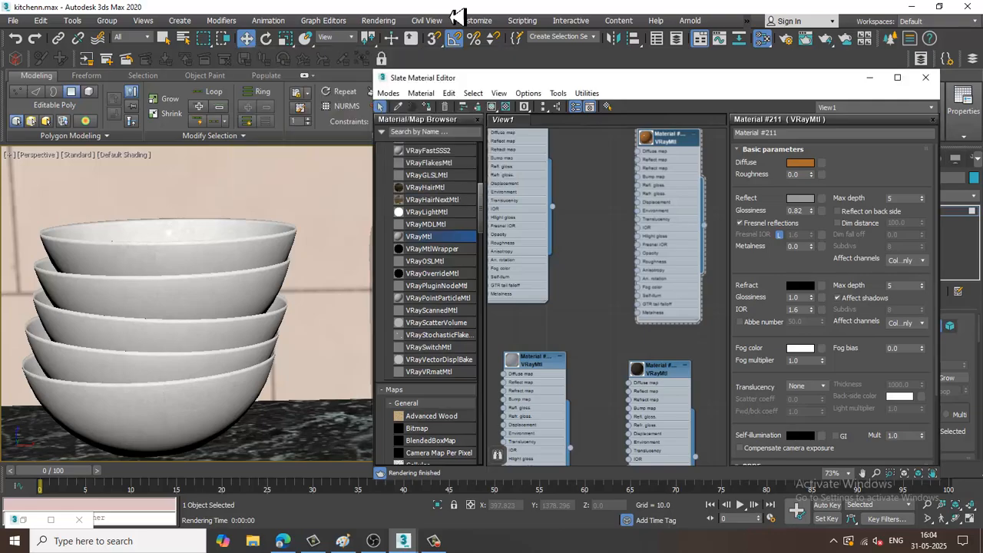
Render the bottles again to check the opaque liquid, and close the frame buffer and material editor
left_click(379, 21)
left_click(407, 39)
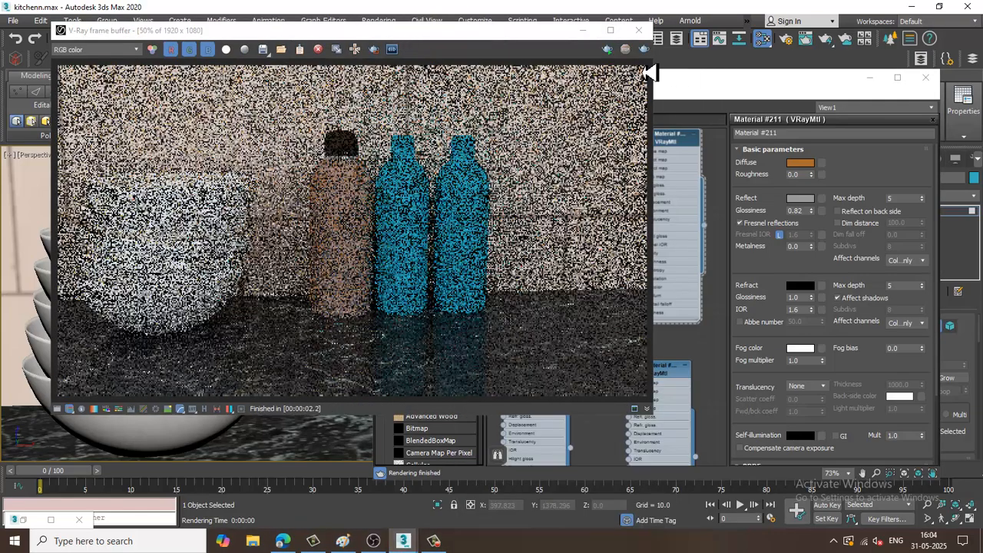
left_click(645, 40)
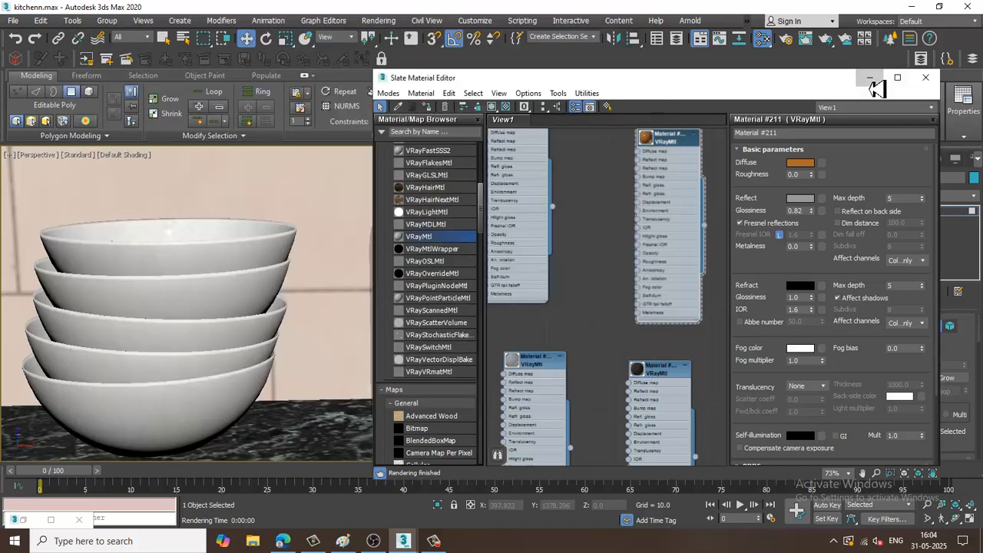
left_click(870, 79)
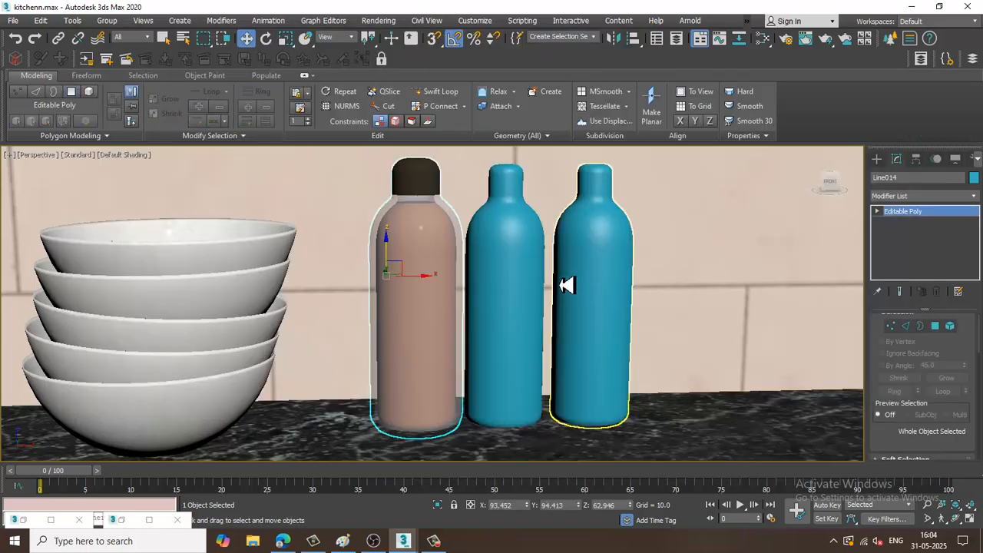
Delete the two untextured blue bottles
left_click(507, 252)
key("Delete")
key("Delete")
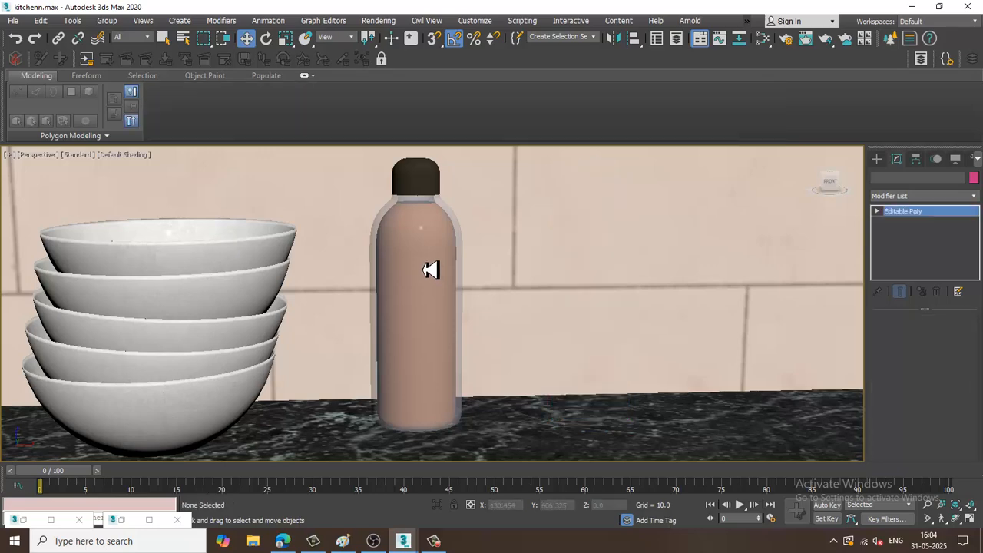
Clone the textured bottle along the X axis as two independent copies spaced side by side on the countertop
left_click(449, 295)
mouse_move(435, 288)
left_mouse_down("shift")
mouse_move(557, 301)
mouse_move(540, 304)
left_mouse_up("shift")
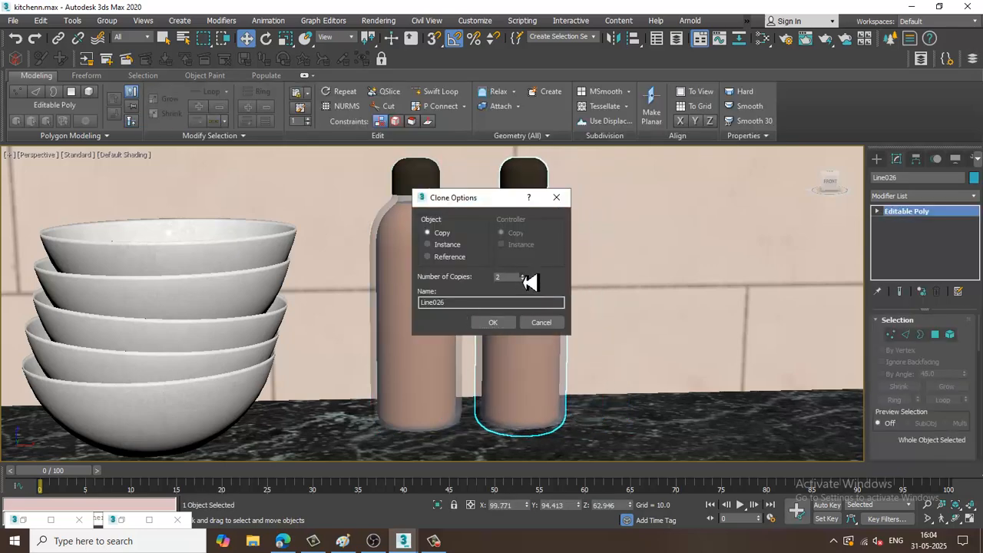
left_click(507, 326)
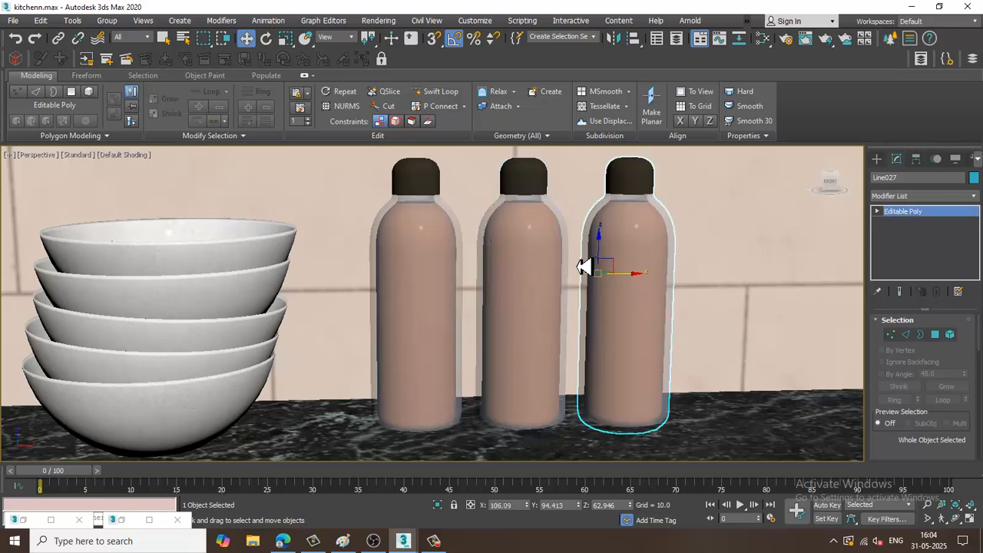
scroll(583, 266, "down", 10)
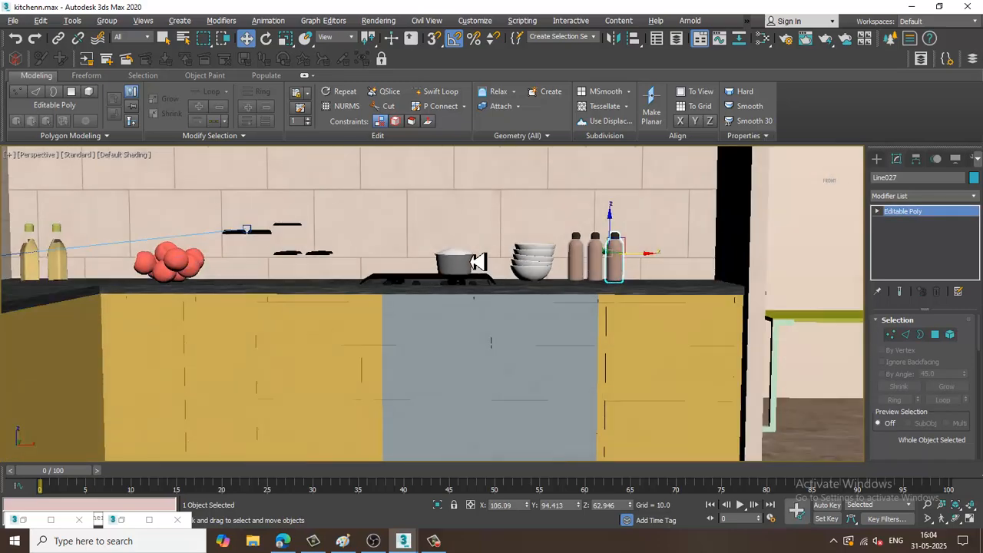
Select every object in the kitchen scene and convert them all to Editable Poly
scroll(478, 263, "down", 5)
middle_click_drag(433, 296, 500, 275)
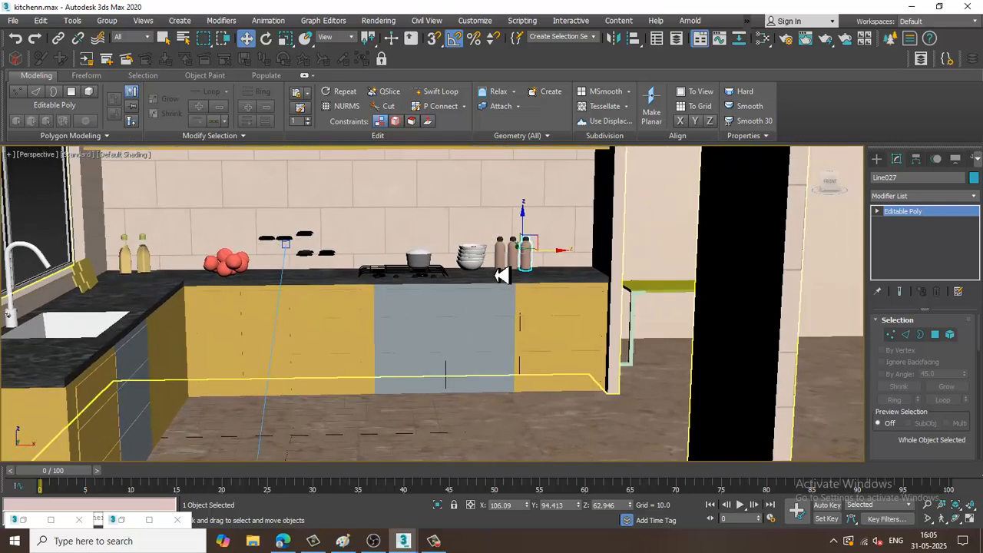
key("ctrl+a")
right_click(444, 193)
mouse_move(538, 328)
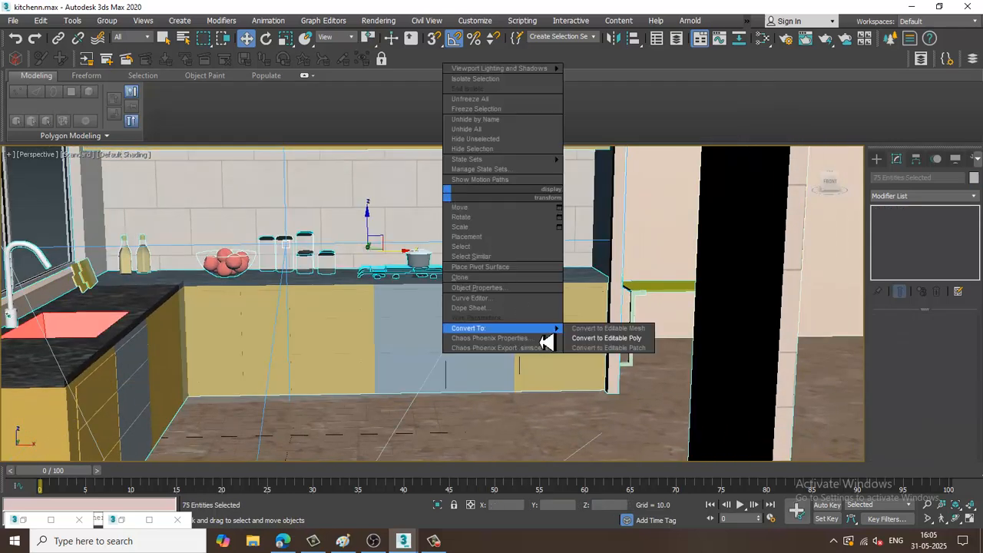
left_click(634, 339)
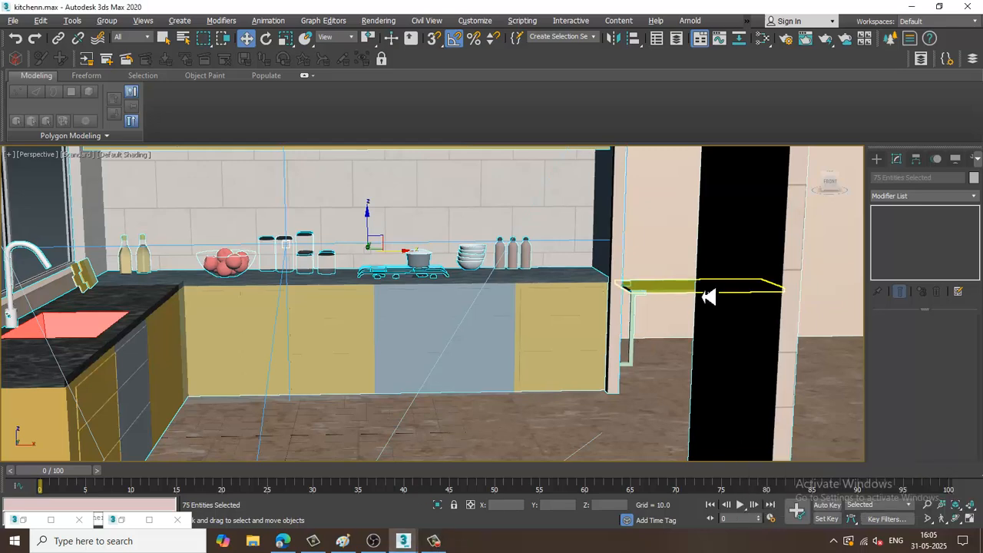
Mirror the two table legs nearest the counter about the X axis with No Clone and move them along X under the tabletop
middle_click_drag(708, 296, 554, 341, "alt")
left_click(520, 367)
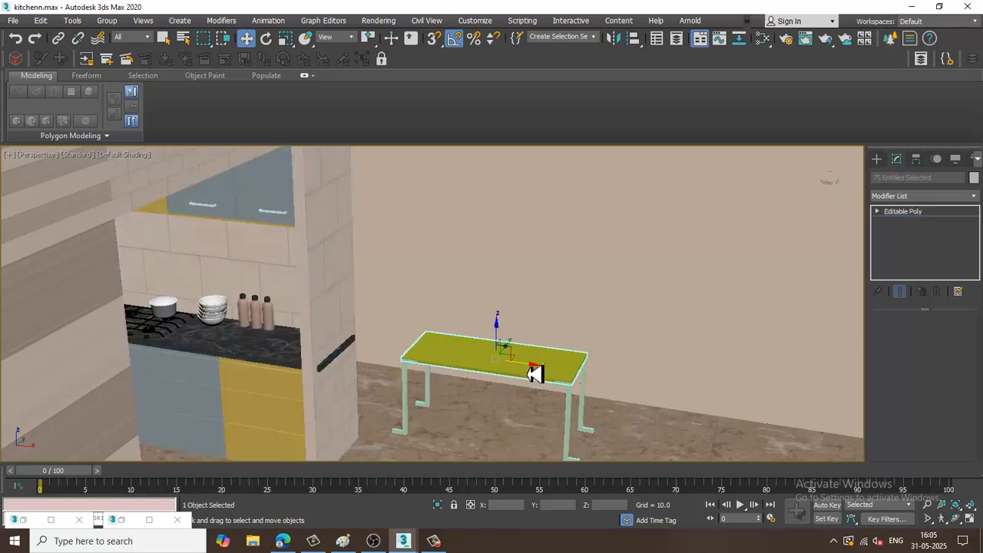
middle_click_drag(536, 373, 529, 336)
scroll(531, 335, "up", 3)
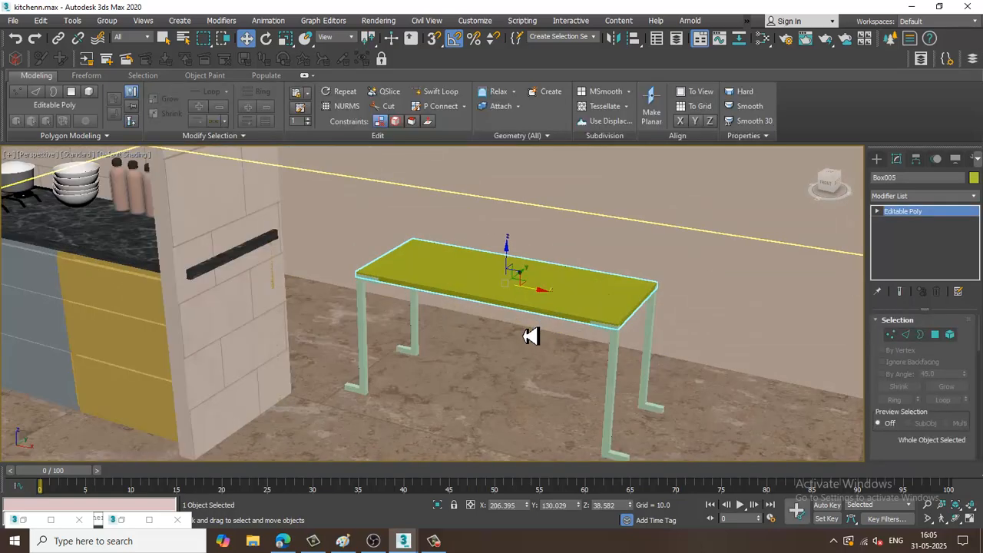
left_click(374, 340)
left_click(422, 326, "ctrl")
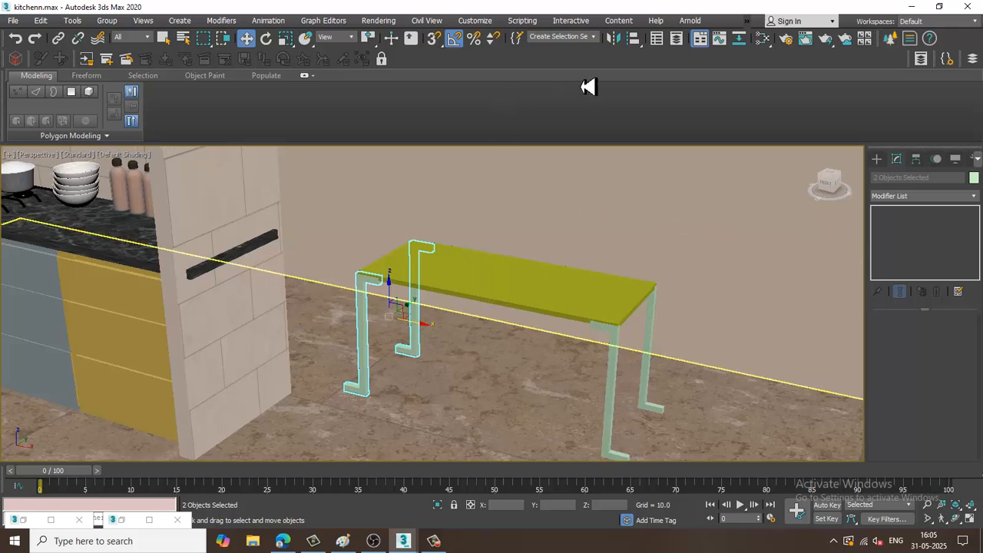
left_click(614, 39)
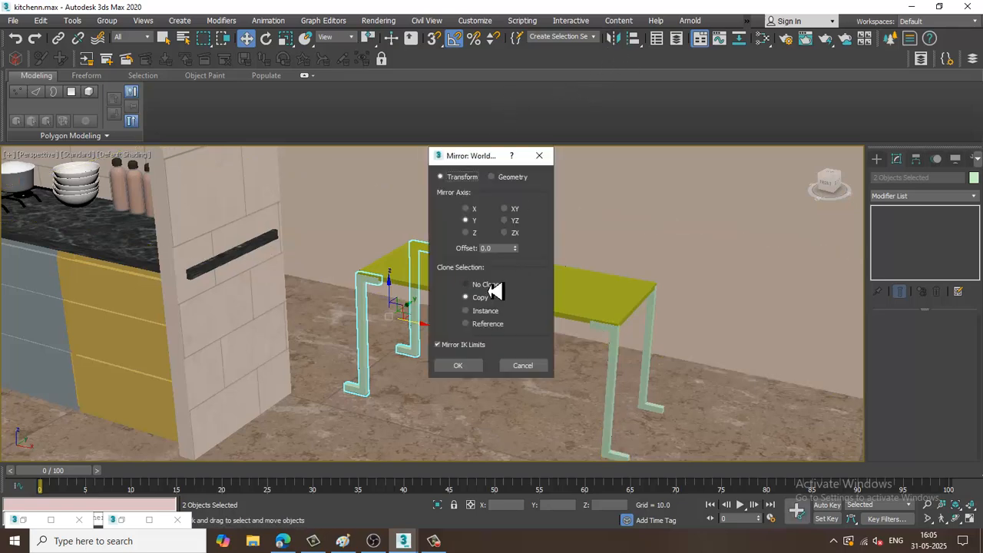
left_click(470, 211)
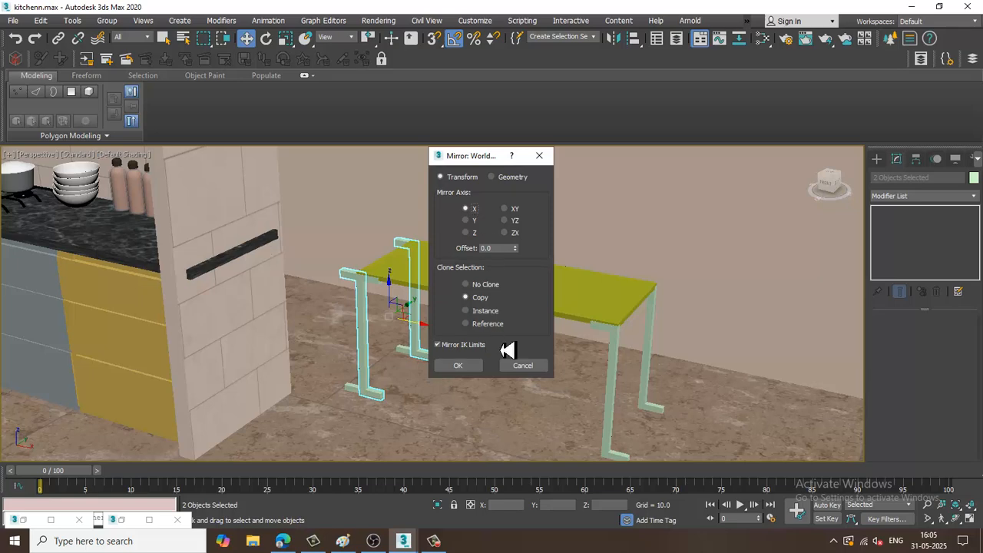
left_click(461, 366)
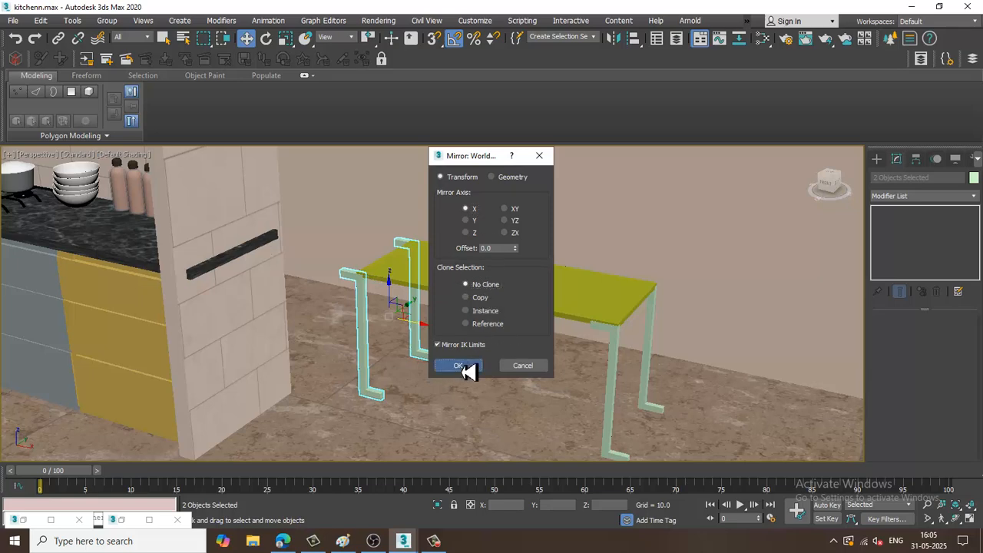
left_click_drag(425, 332, 624, 355)
Mirror the two table legs farthest from the counter about X with No Clone and move them back under the tabletop
left_click(618, 356)
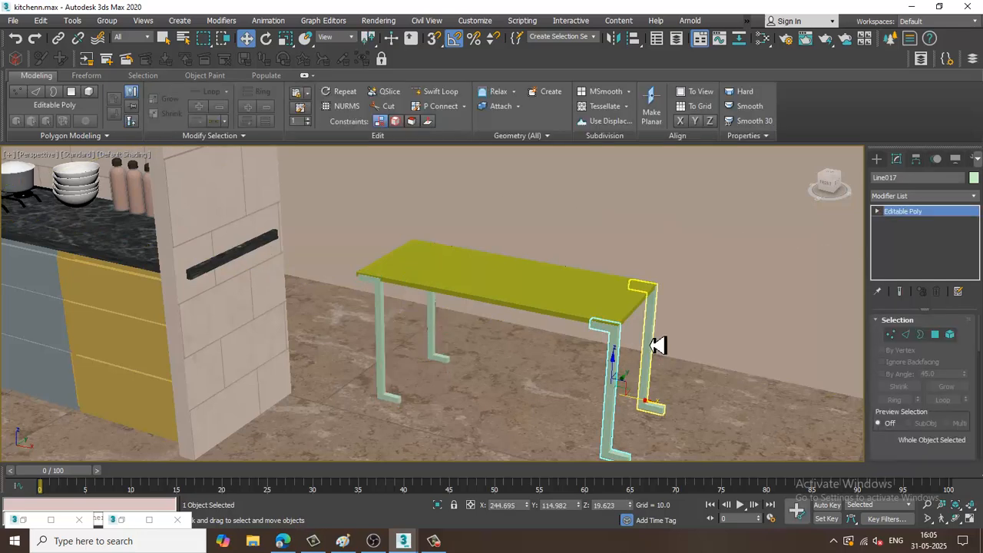
left_click(652, 345, "ctrl")
left_click(619, 38)
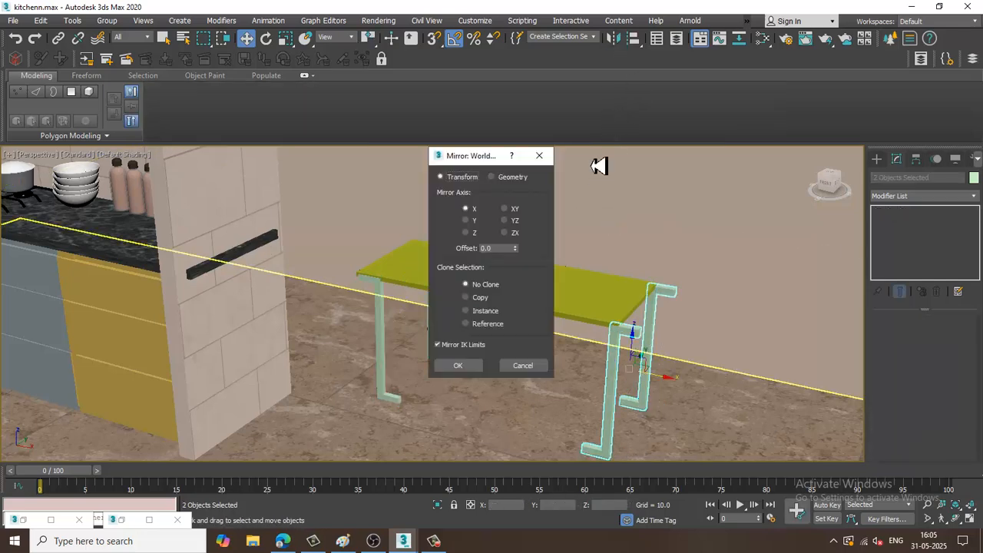
left_click(465, 367)
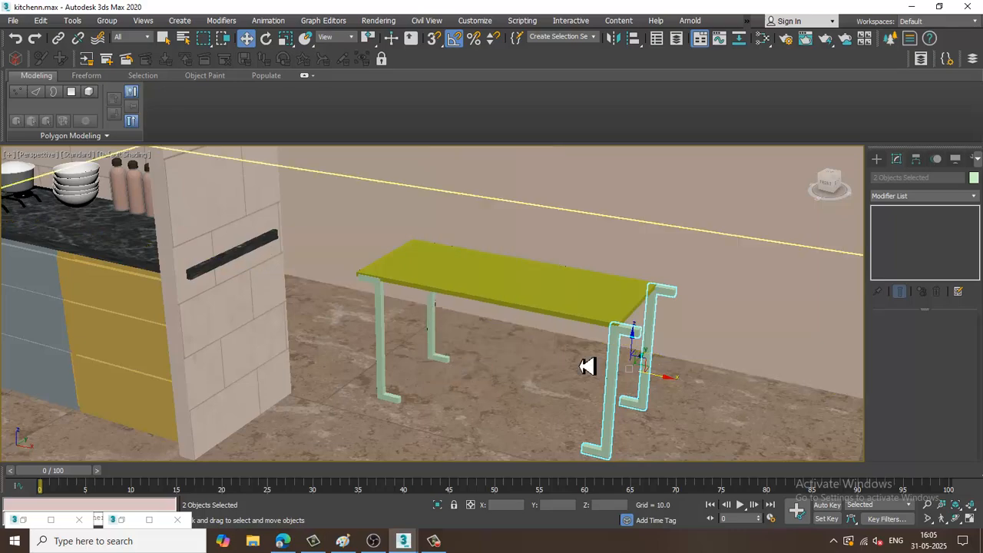
left_click_drag(670, 386, 646, 383)
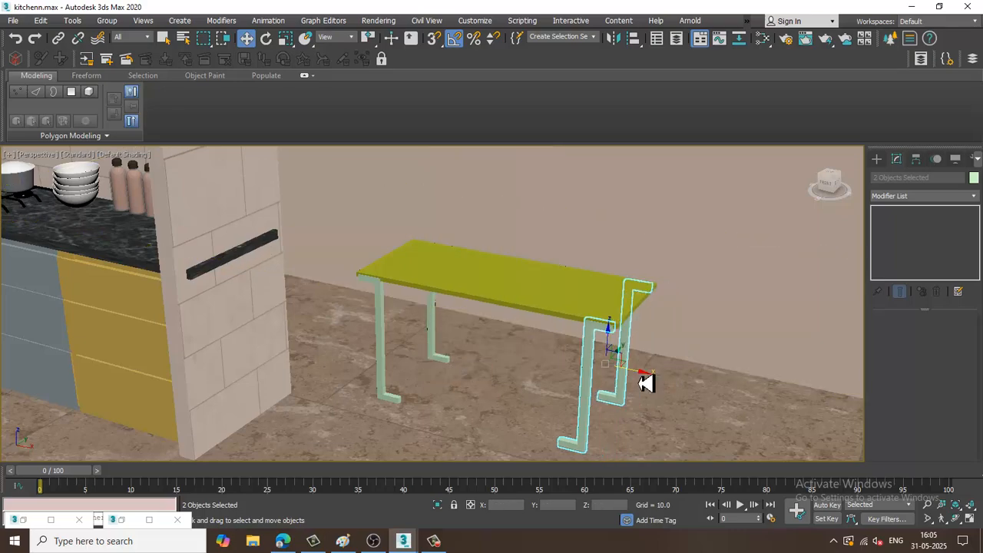
Select all four table legs and create a new VRayMtl material in the Slate Material Editor for them
middle_click_drag(646, 382, 566, 358, "alt")
left_click(382, 330, "ctrl")
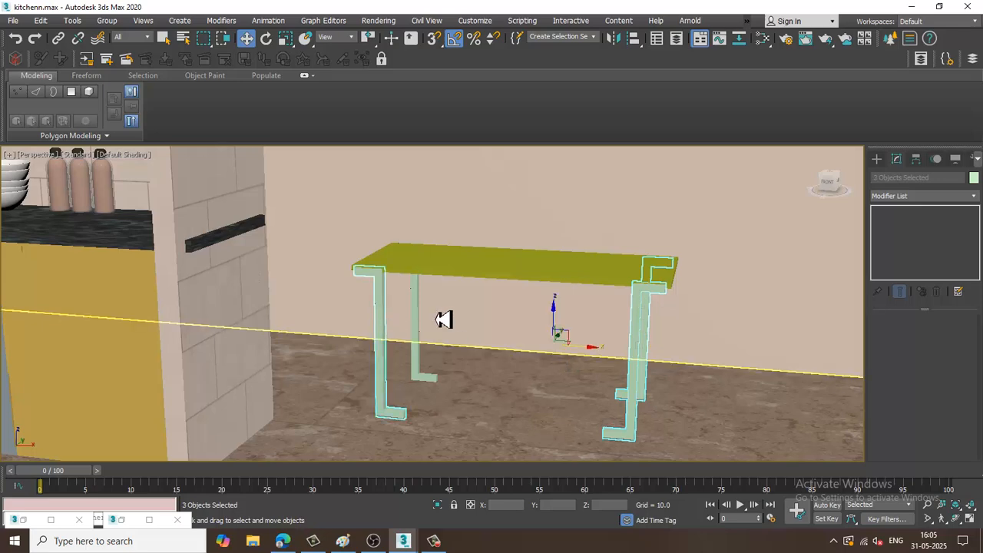
left_click(414, 307, "ctrl")
key("m")
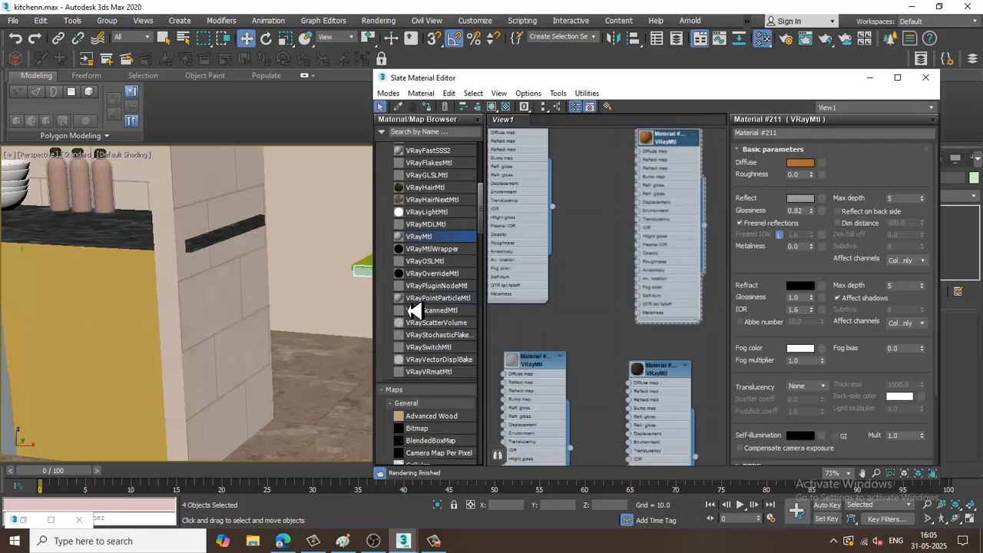
middle_click_drag(553, 415, 528, 240)
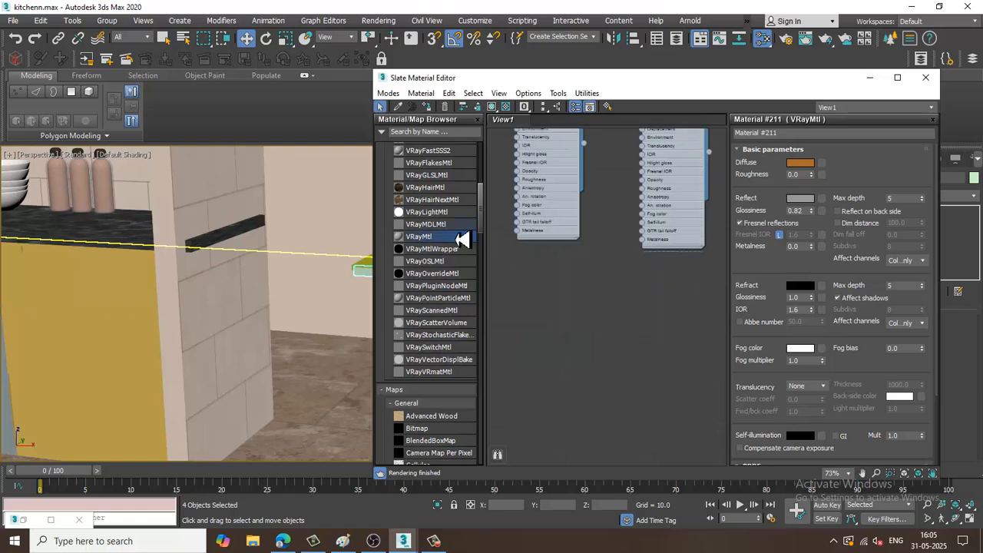
left_click_drag(586, 304, 588, 302)
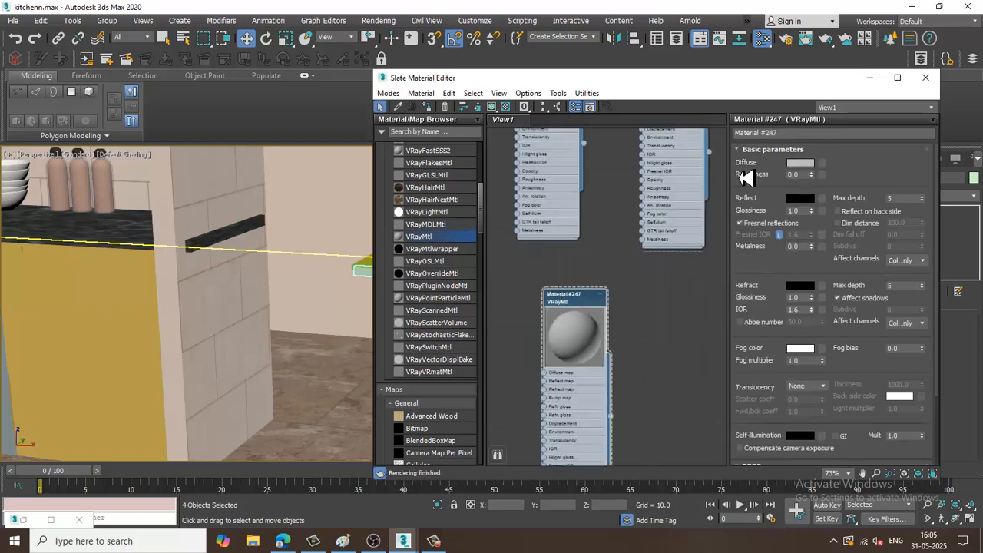
Set the new material's diffuse colour to a dark yellow-brown with red 42, green 27 and blue 0
left_click(802, 163)
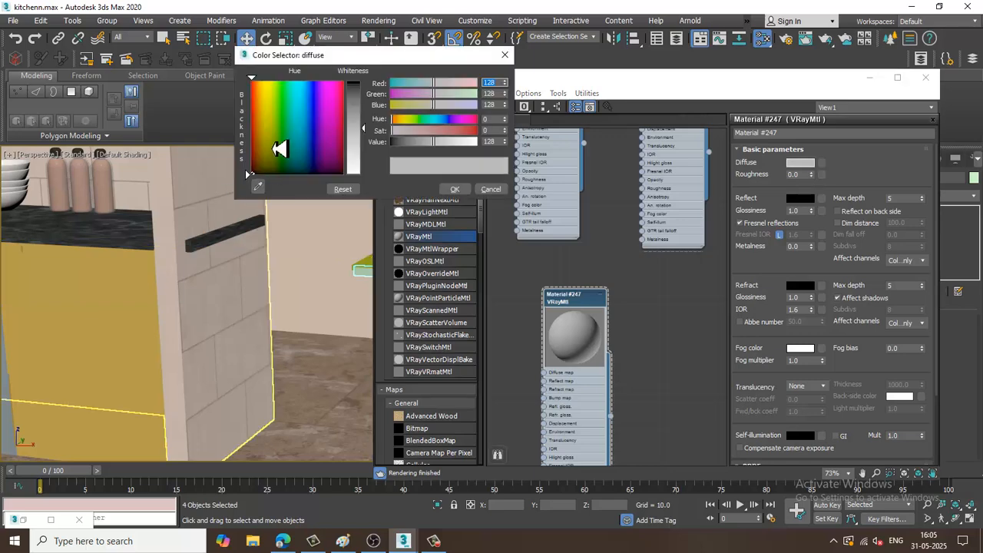
left_click_drag(279, 148, 264, 169)
left_click_drag(369, 132, 367, 90)
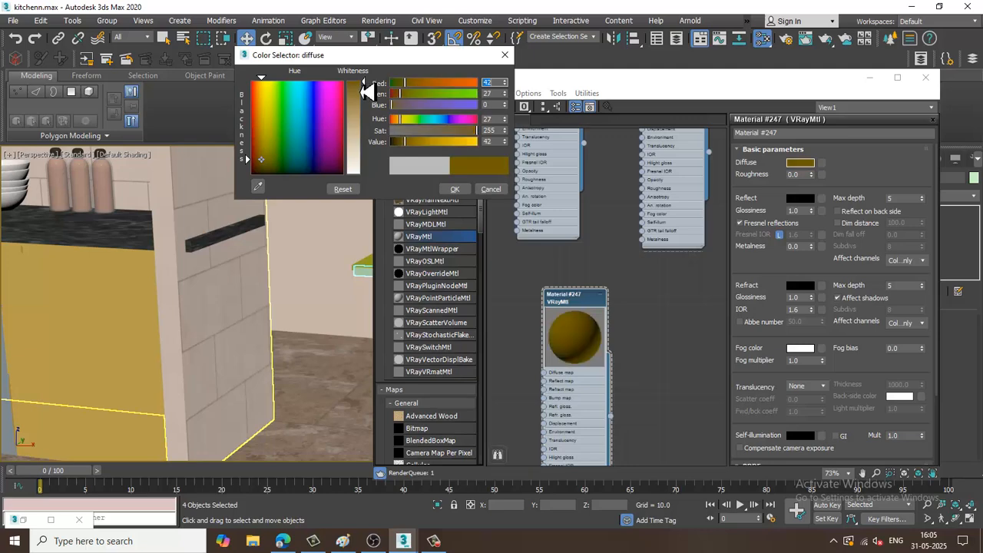
left_click(454, 189)
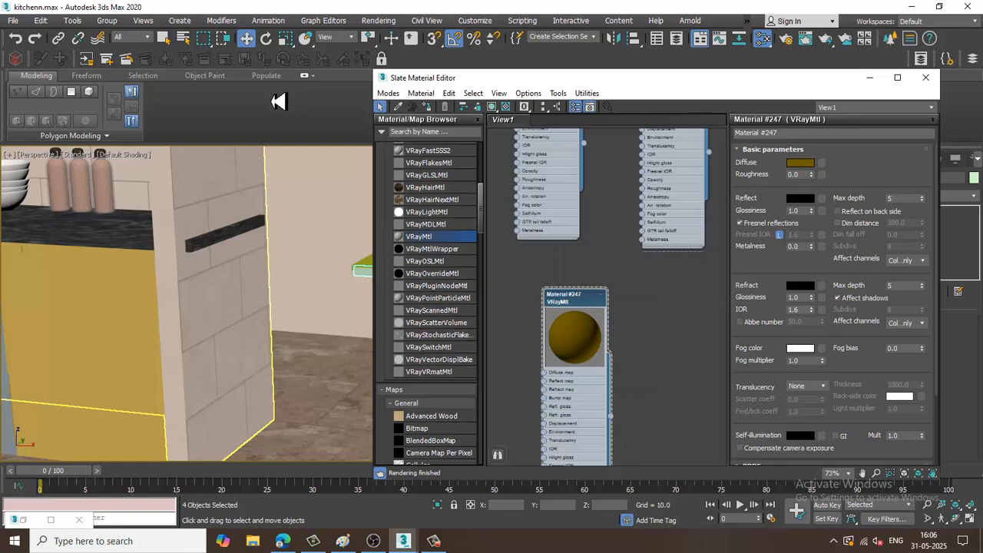
Set the new material's diffuse colour to dark brown with red 7, green 3 and blue 2
left_click(806, 164)
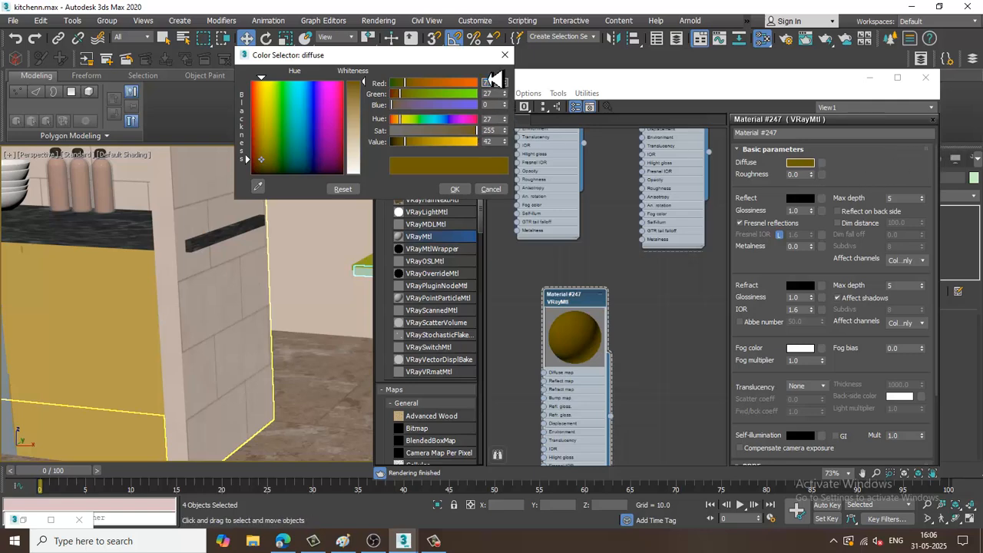
key("Tab")
type("3")
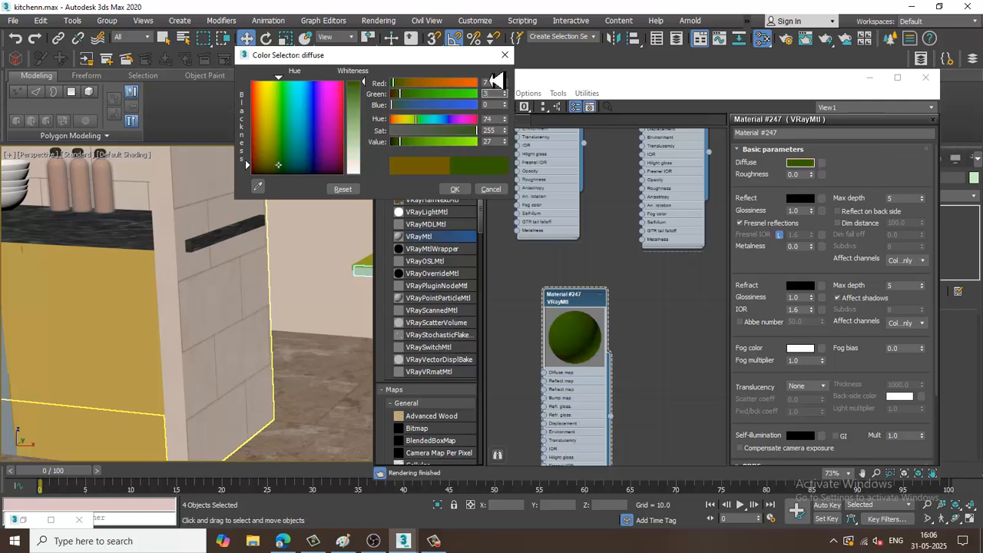
key("Tab")
type("2")
key("Return")
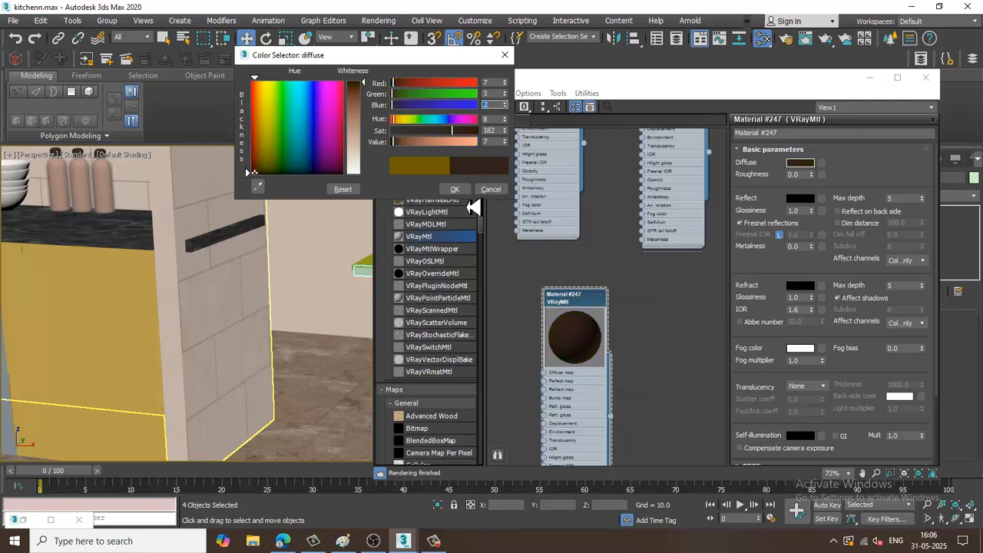
left_click(455, 189)
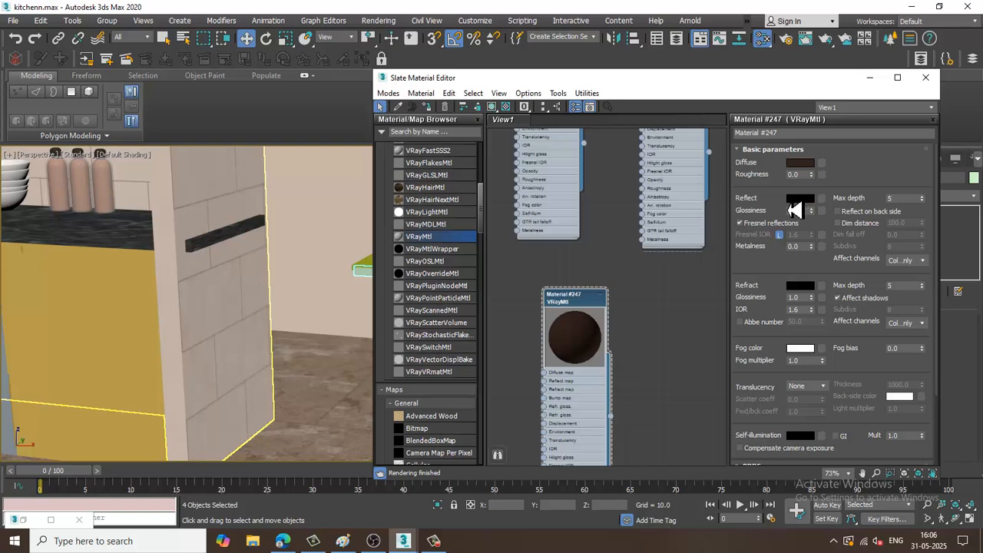
Set the table leg material's reflection colour to a pale pink with red 218, green 136 and blue 120
left_click(799, 199)
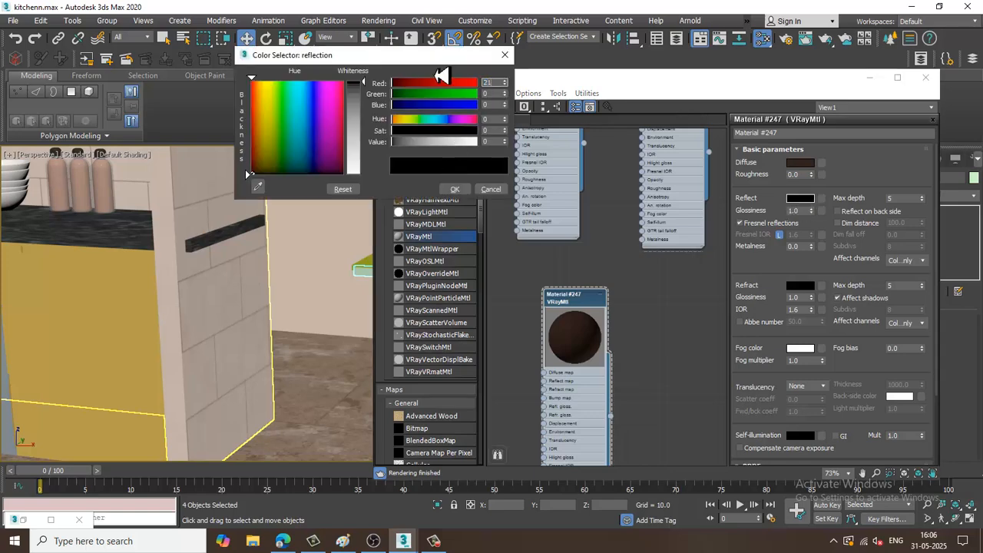
key("Tab")
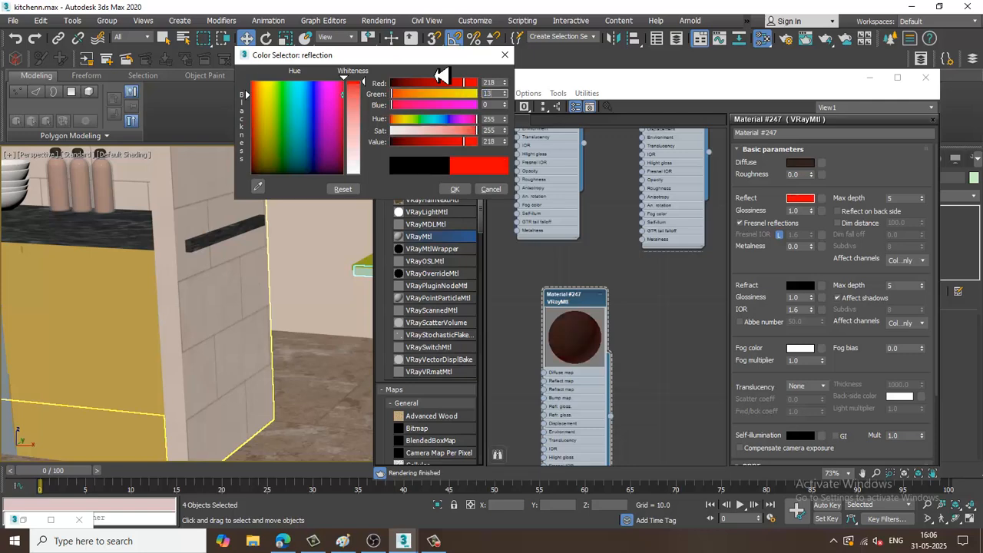
key("Tab")
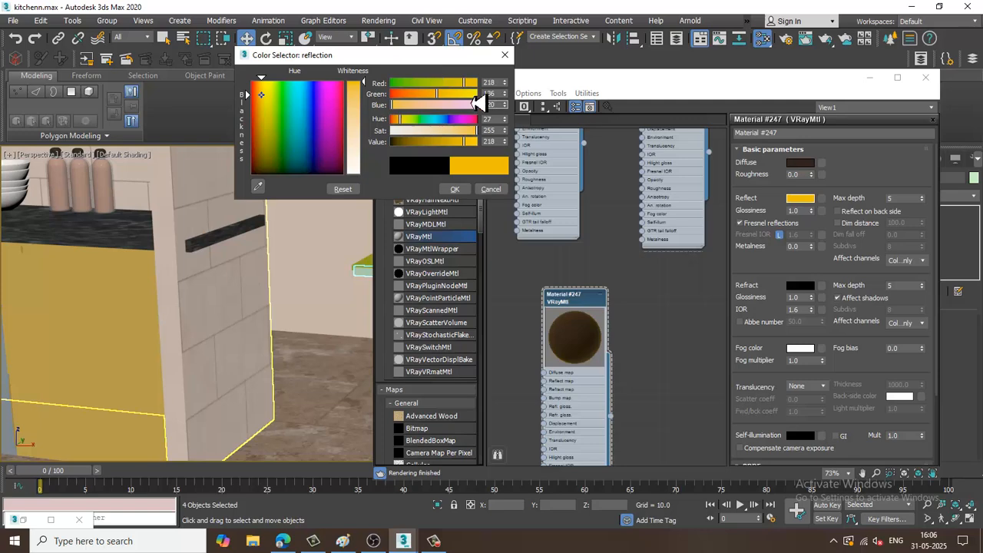
left_click(461, 189)
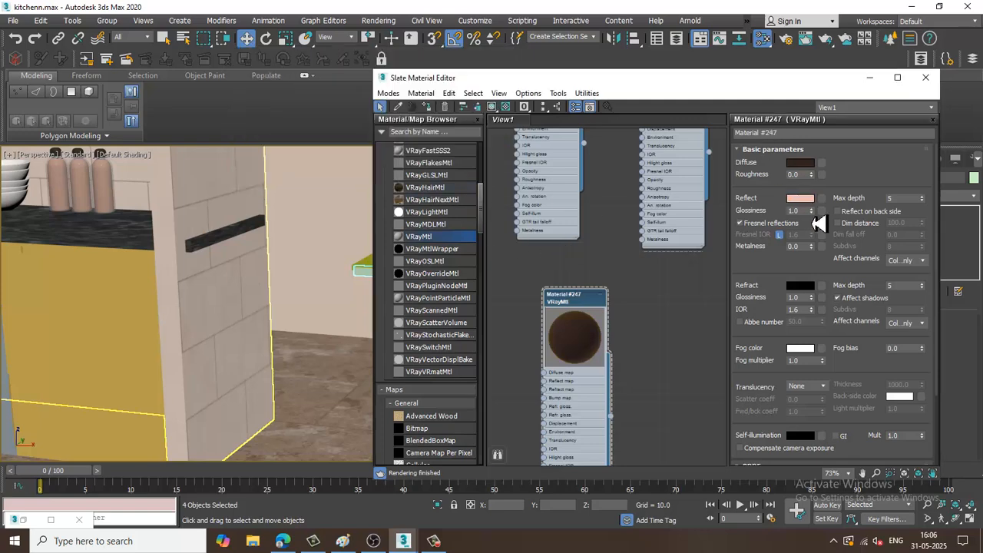
Set the reflection glossiness to 0.8, unlock the Fresnel IOR and set it to 10, and set the reflection max depth to 8
double_click(795, 211)
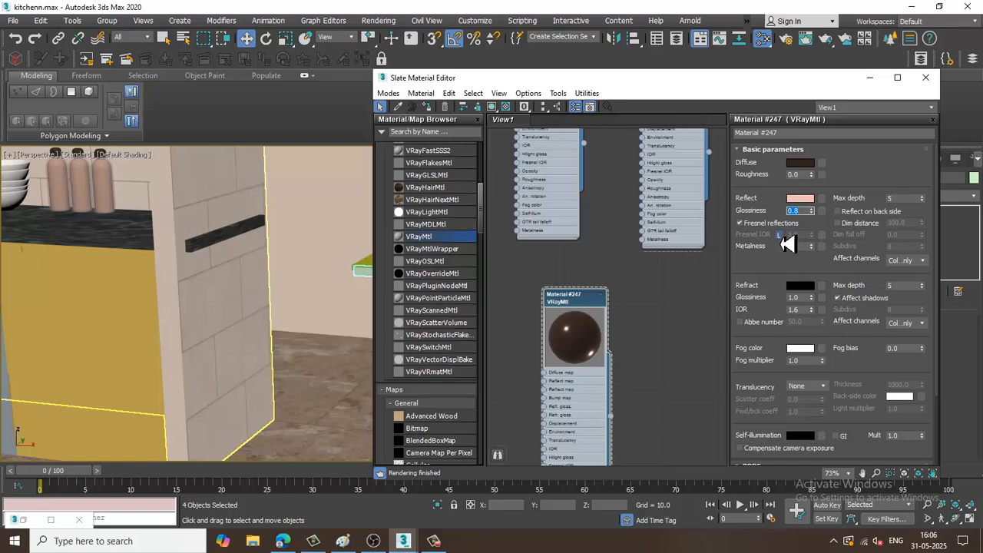
left_click(779, 234)
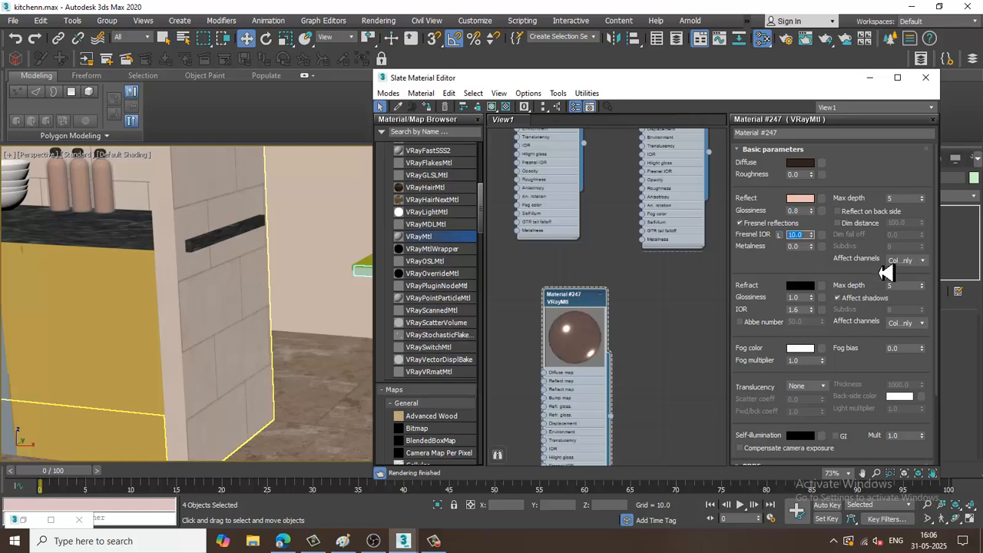
left_click_drag(901, 199, 861, 196)
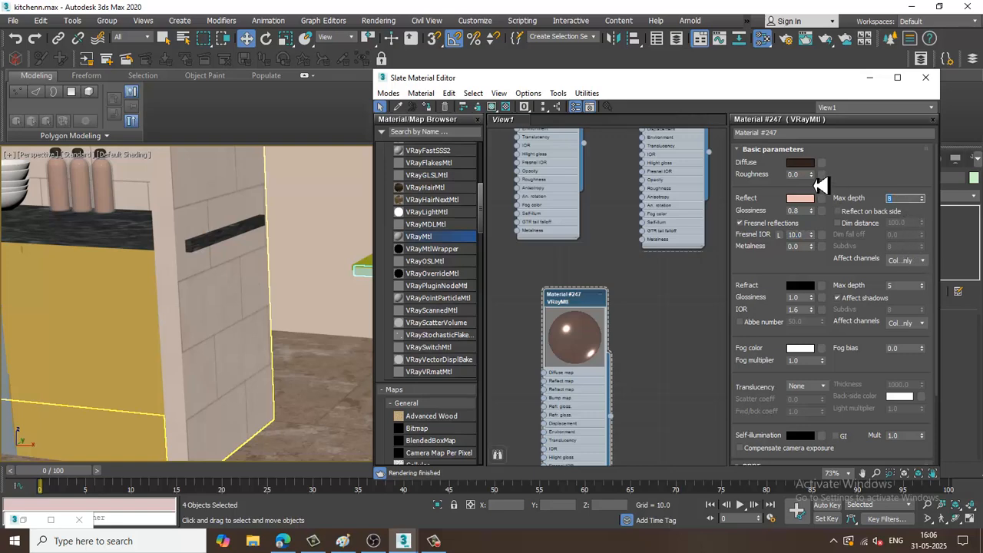
Name the material cooper, assign it to the four selected table legs, and minimize the material editor
left_click(801, 136)
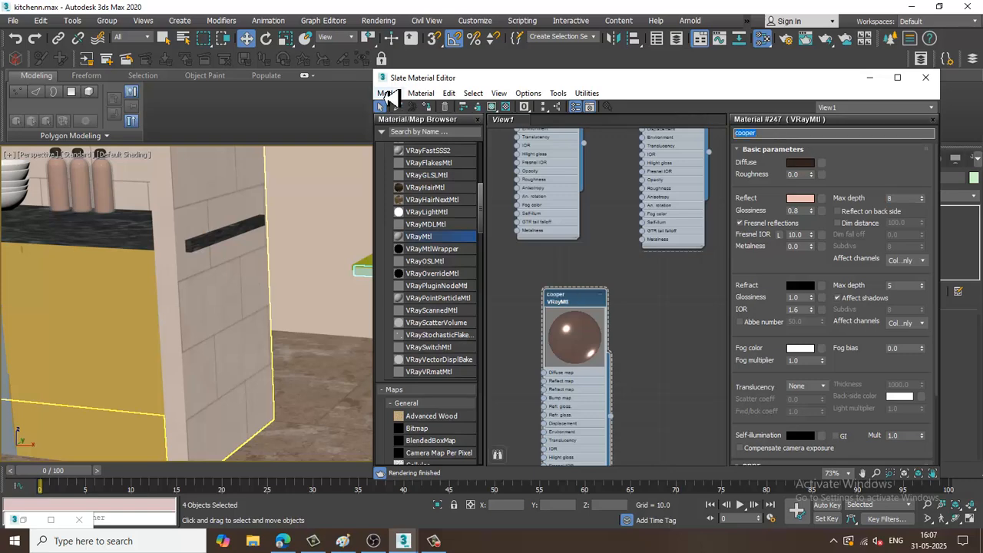
left_click(426, 109)
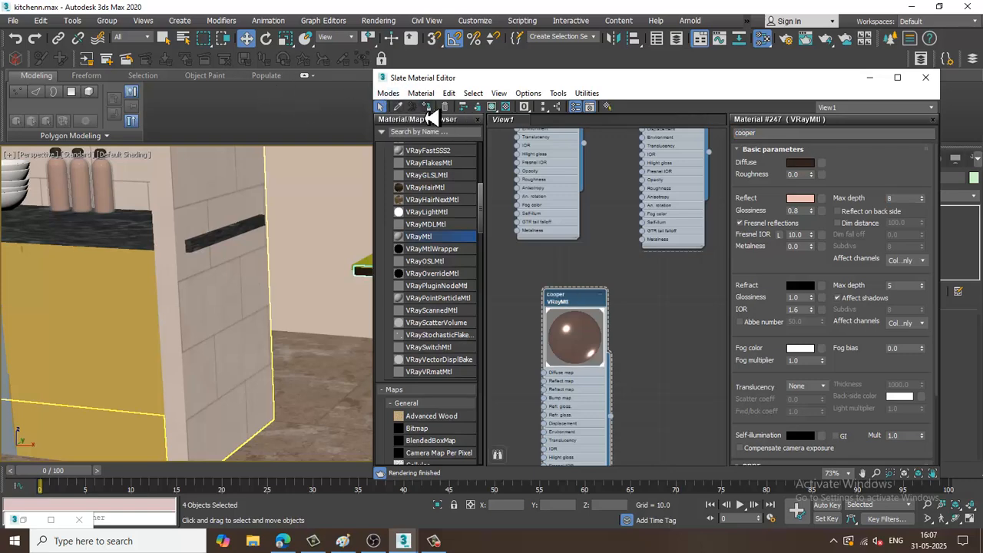
left_click(869, 78)
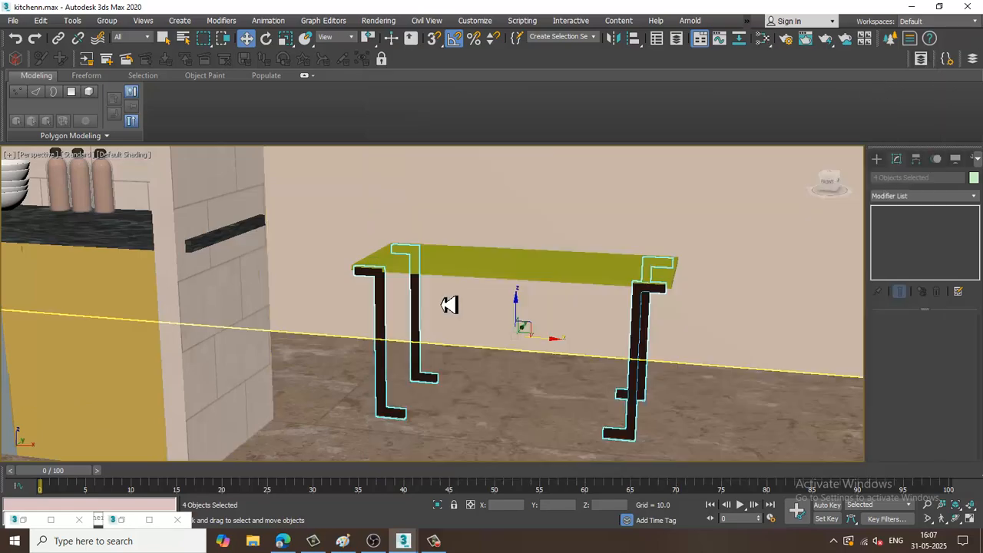
Select the eight handles of the upper wall cabinets and assign the cooper material to them
scroll(446, 311, "down", 6)
middle_click_drag(488, 289, 439, 348, "alt")
scroll(423, 269, "up", 4)
middle_click_drag(457, 230, 418, 247, "alt")
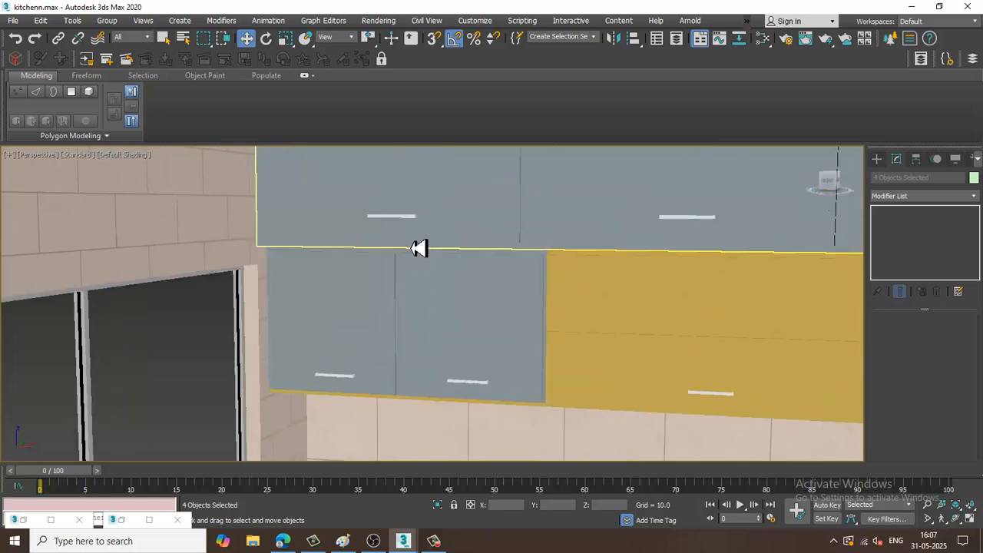
left_click(397, 222)
left_click(467, 382, "ctrl")
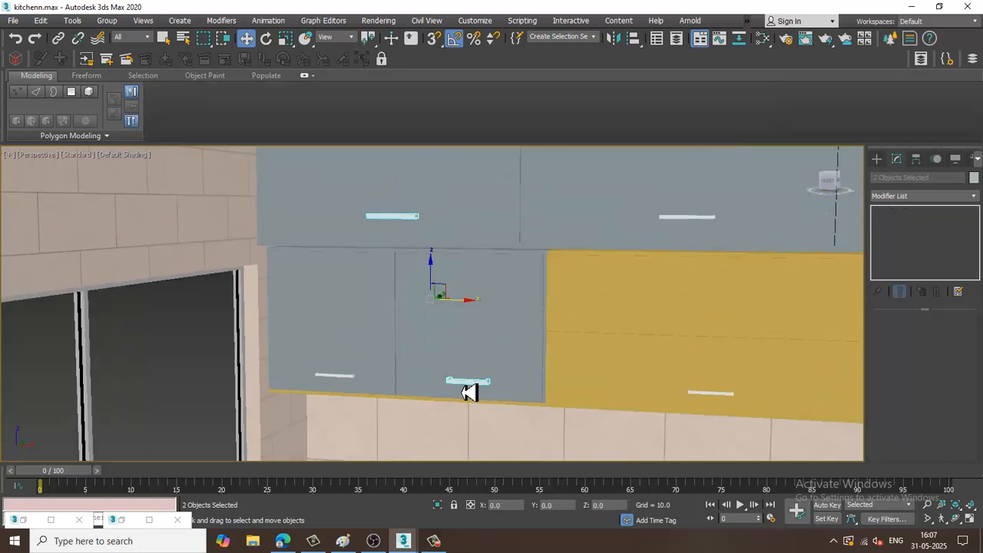
left_click(335, 375, "ctrl")
left_click(711, 392, "ctrl")
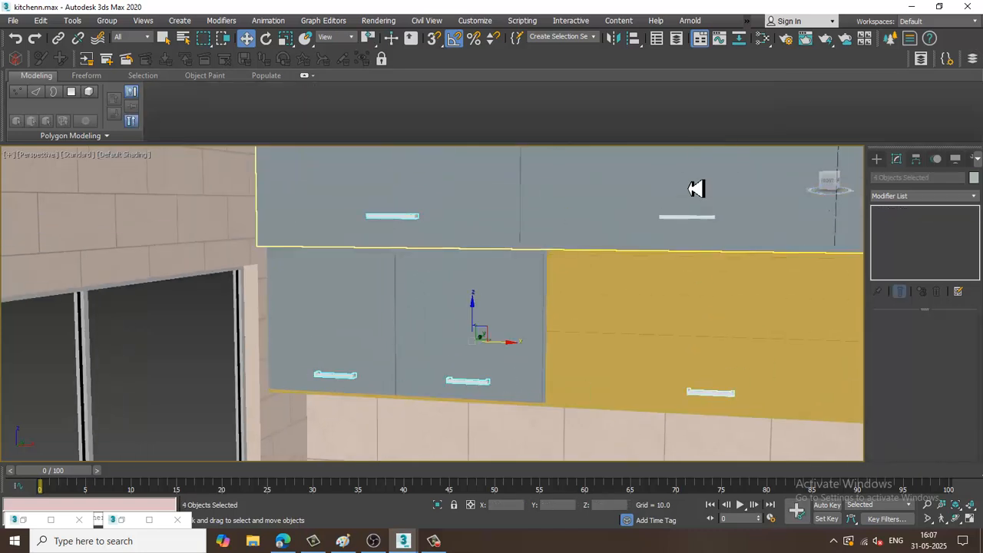
left_click(707, 227, "ctrl")
middle_click_drag(713, 259, 503, 240, "alt")
left_click(605, 212, "ctrl")
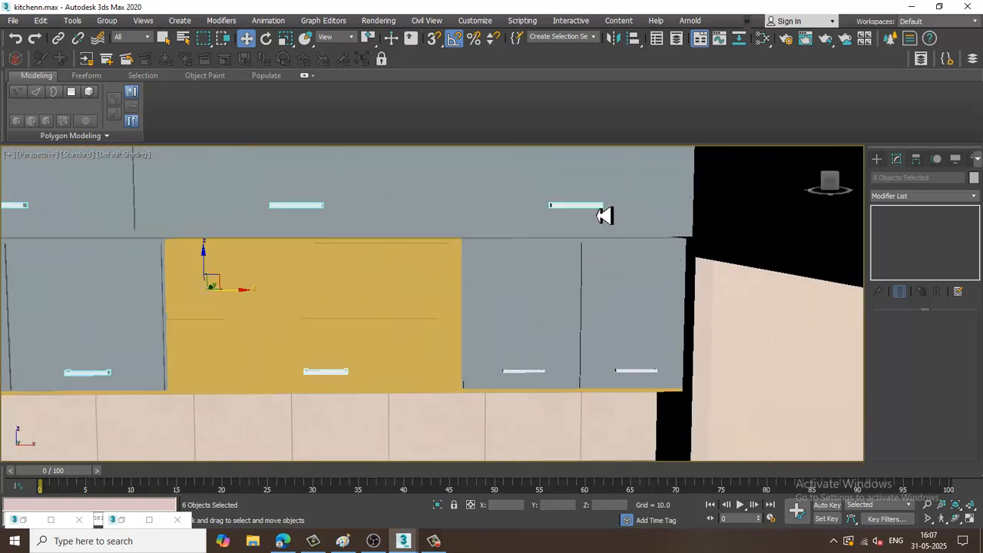
left_click(648, 372, "ctrl")
left_click(543, 379, "ctrl")
key("m")
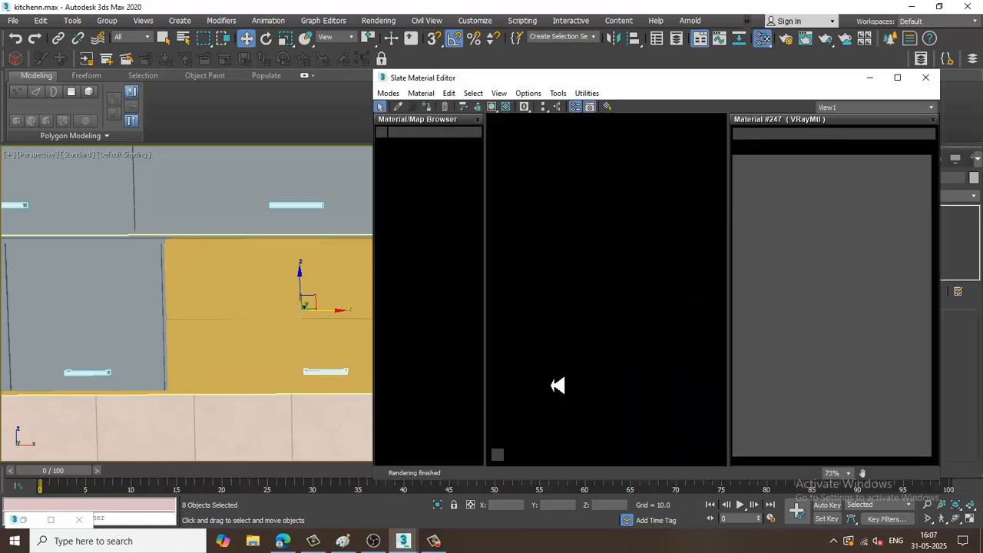
left_click(428, 108)
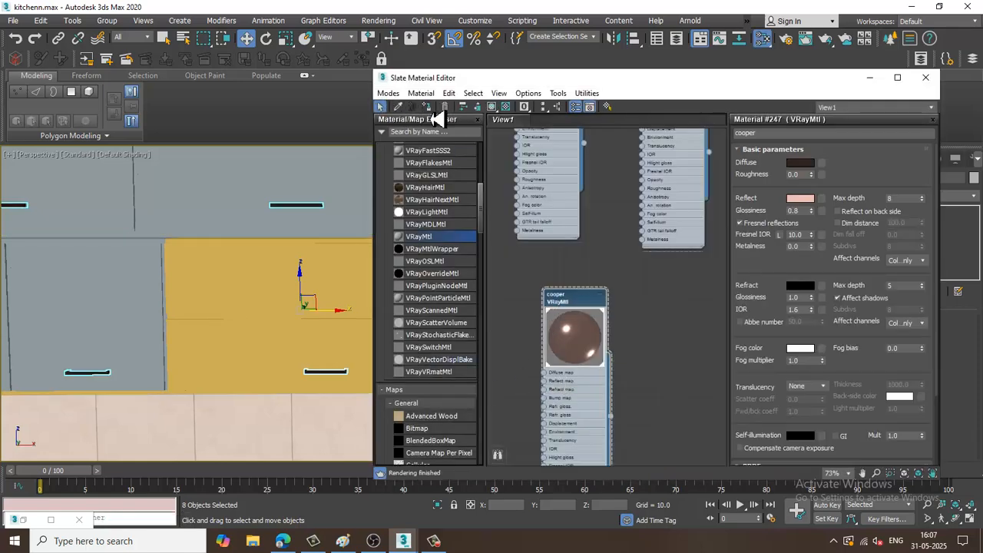
left_click(869, 78)
Inspect the wall cabinets, countertop and base cabinets from several angles to see which fronts lack handles
scroll(454, 256, "down", 6)
middle_click_drag(454, 256, 468, 334, "alt")
scroll(379, 355, "up", 3)
scroll(386, 351, "up", 4)
scroll(507, 329, "down", 5)
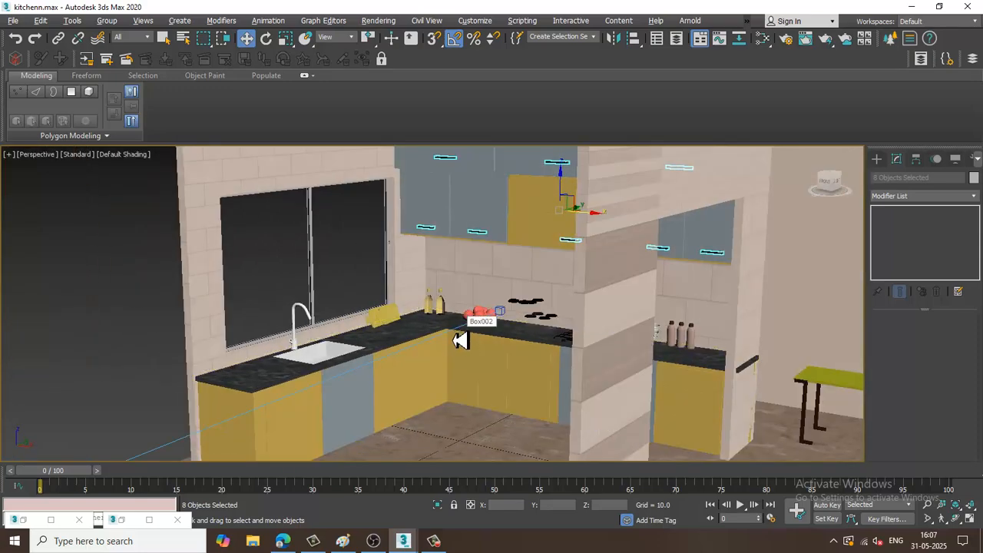
scroll(495, 394, "up", 4)
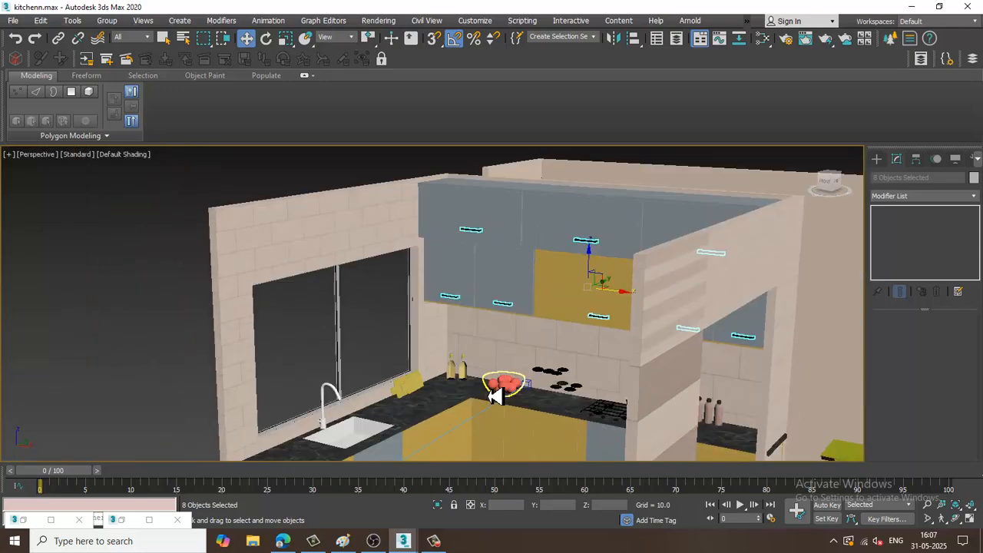
left_click(456, 313)
middle_click_drag(546, 358, 595, 396, "alt")
middle_click_drag(591, 411, 607, 311)
scroll(586, 318, "up", 3)
middle_click_drag(607, 311, 452, 309, "alt")
scroll(326, 337, "up", 3)
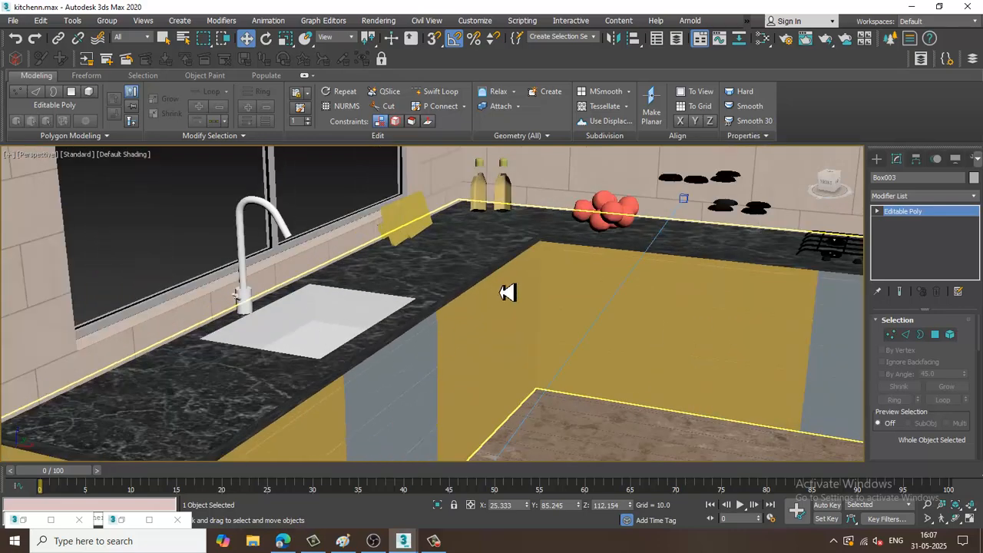
middle_click_drag(507, 292, 511, 360, "alt")
scroll(417, 352, "down", 4)
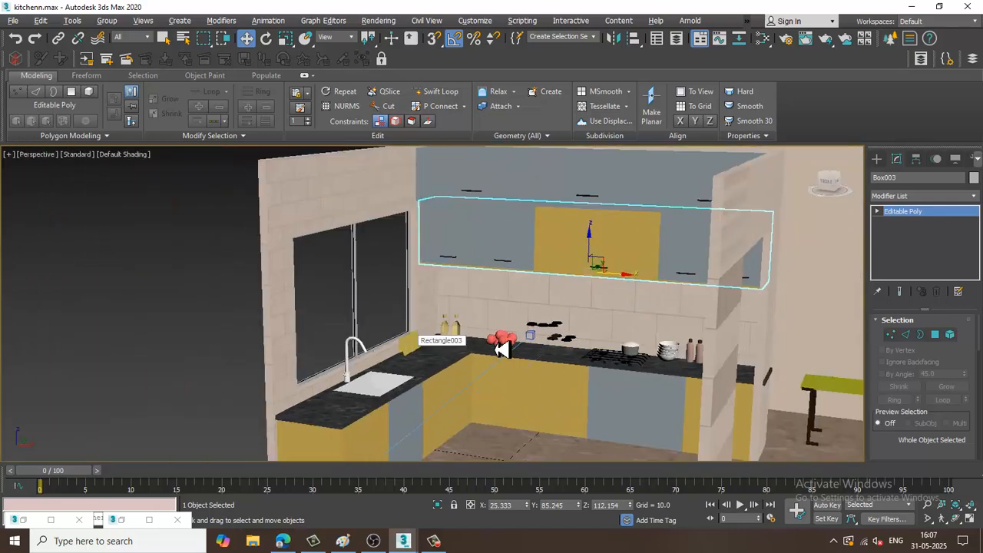
middle_click_drag(469, 283, 475, 301)
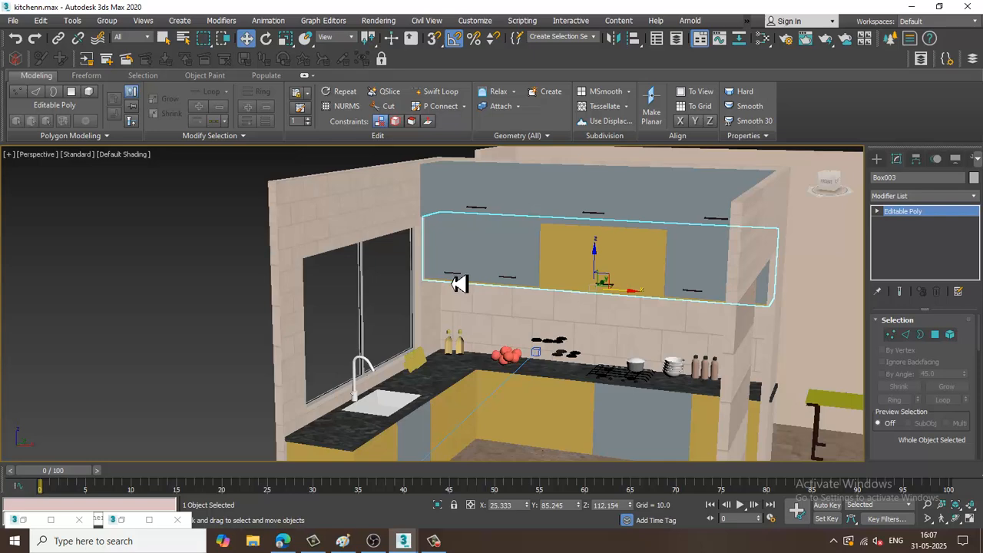
Copy the wall-cabinet handle nearest the window down to Z 10.567 and move the copy to X -28.307, Y 3.06 in front of the base cabinets
left_click(452, 274)
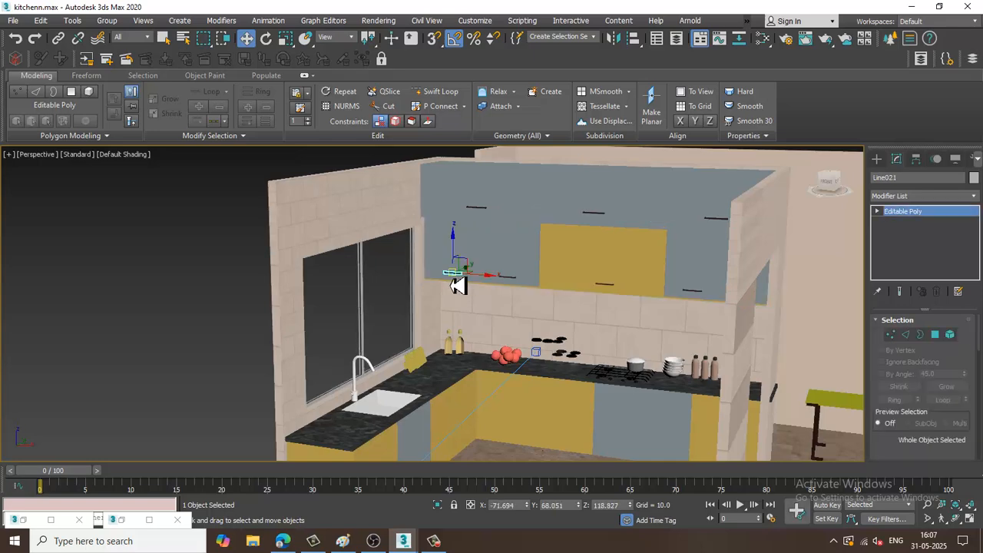
left_click_drag(454, 250, 480, 399, "shift")
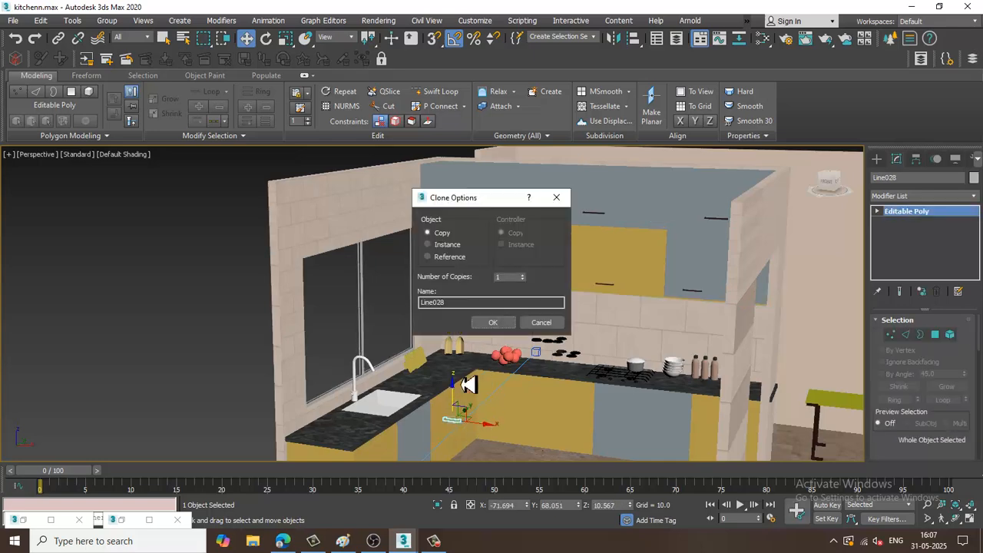
left_click(493, 325)
mouse_move(533, 341)
middle_mouse_down("alt")
mouse_move(493, 390)
mouse_move(526, 335)
mouse_move(582, 296)
mouse_move(575, 326)
middle_mouse_up("alt")
scroll(494, 390, "up", 3)
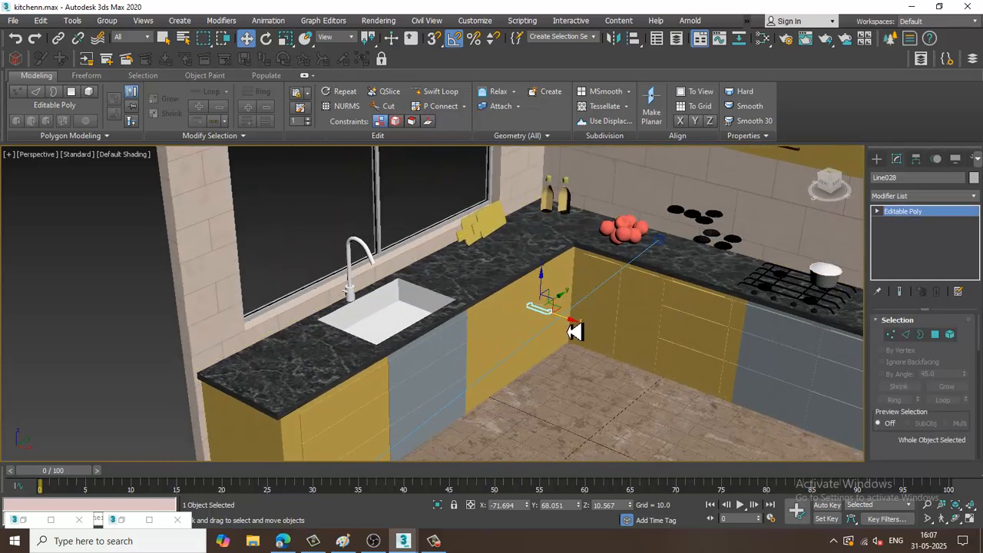
left_click_drag(569, 327, 541, 384)
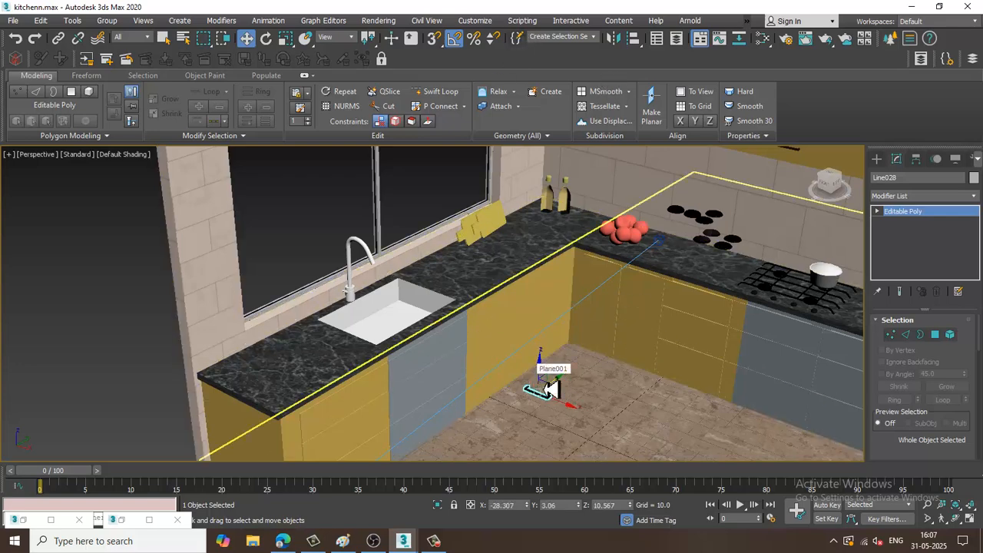
Set the angle snap to 90 degrees and rotate the copied handle horizontally to match the sink-side cabinet fronts
key("e")
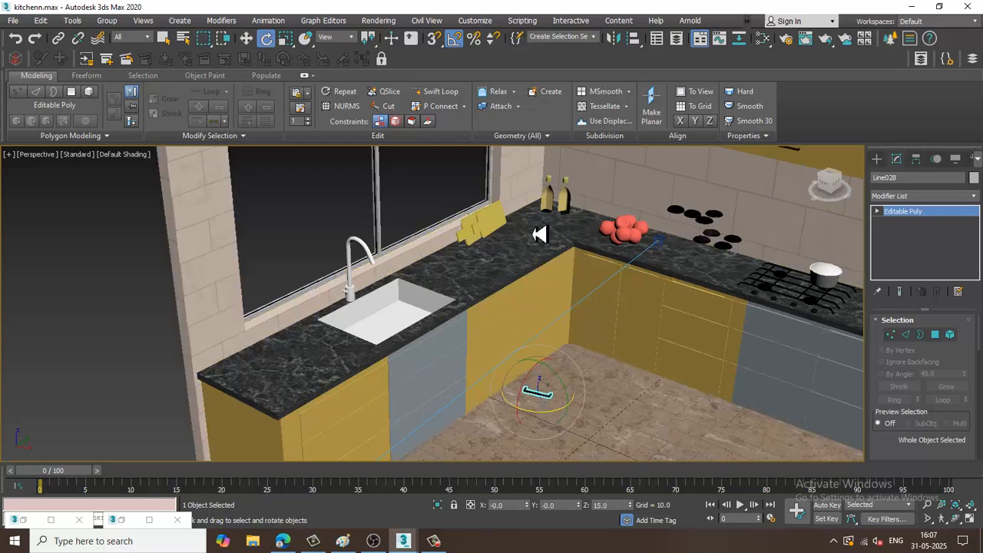
right_click(454, 38)
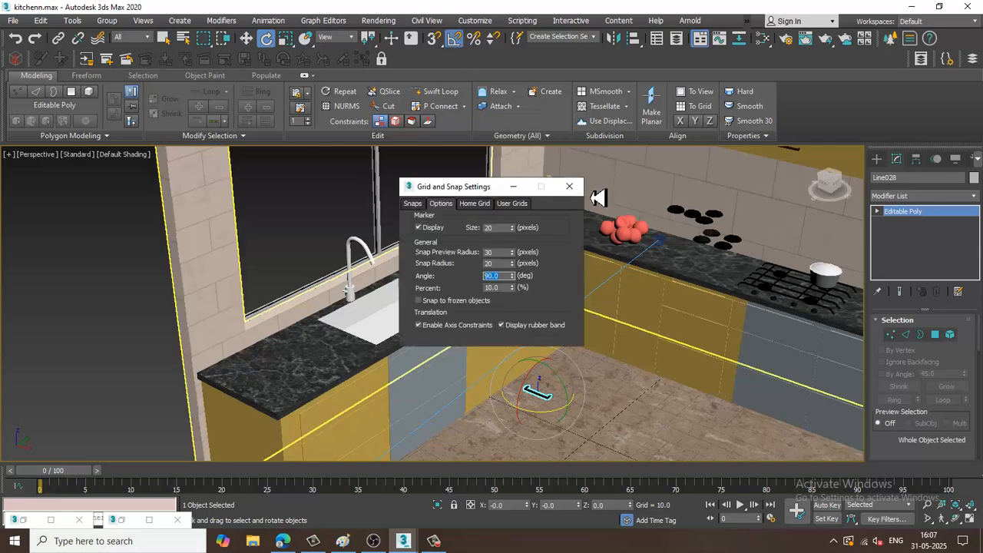
left_click(569, 186)
left_click_drag(536, 416, 541, 419)
Move the rotated handle to the lowest drawer of the yellow end cabinet, at about X -51.261, Y -83.623
middle_click_drag(542, 424, 548, 358, "alt")
key("w")
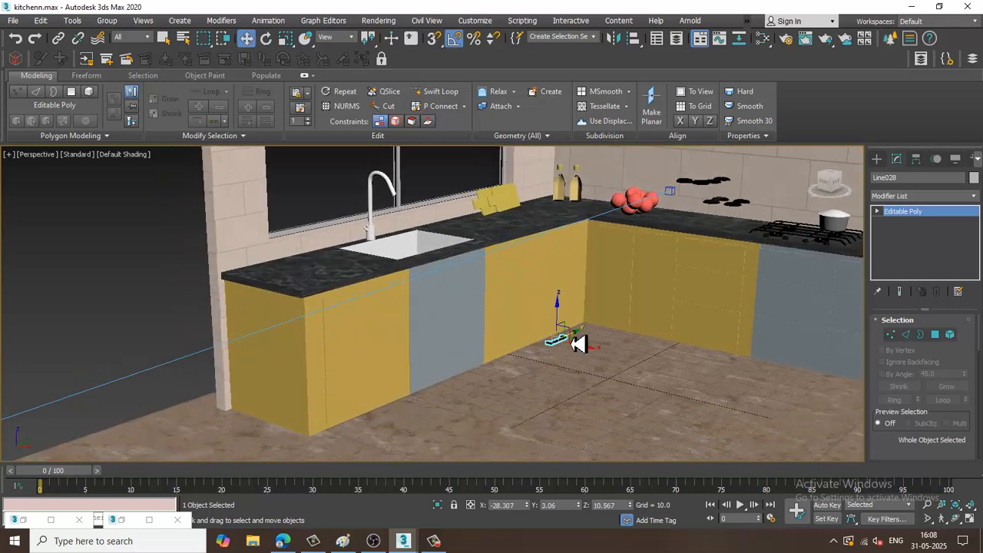
left_click_drag(577, 345, 414, 378)
scroll(384, 407, "up", 3)
middle_click_drag(420, 378, 397, 367, "alt")
scroll(397, 366, "up", 2)
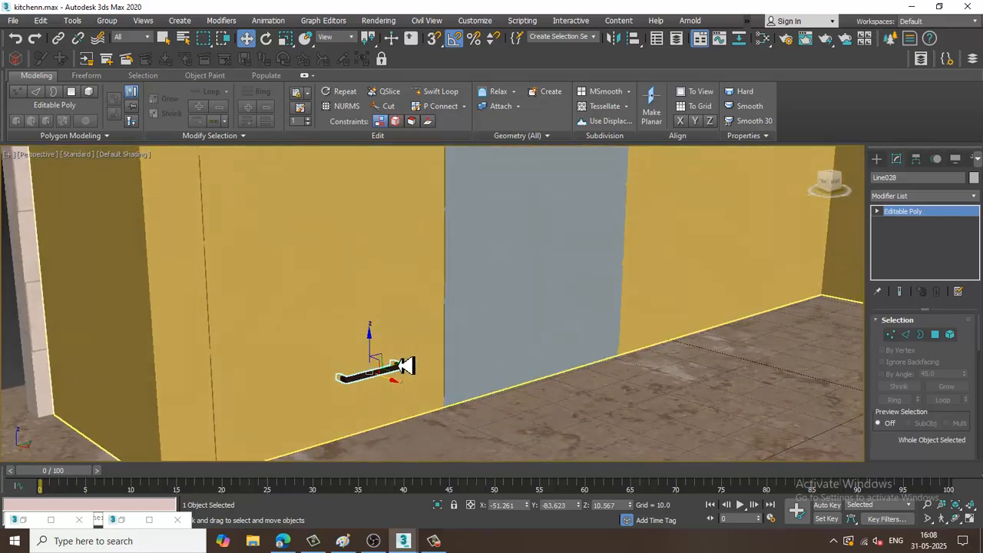
Centre the handle on the lowest drawer and fit it against the front at X -50.804, Y -89.12, Z 10.753
left_click_drag(369, 351, 369, 347)
middle_click_drag(388, 358, 394, 374, "alt")
left_click_drag(399, 372, 374, 377)
mouse_move(373, 377)
middle_mouse_down("alt")
mouse_move(395, 377)
mouse_move(378, 366)
middle_mouse_up("alt")
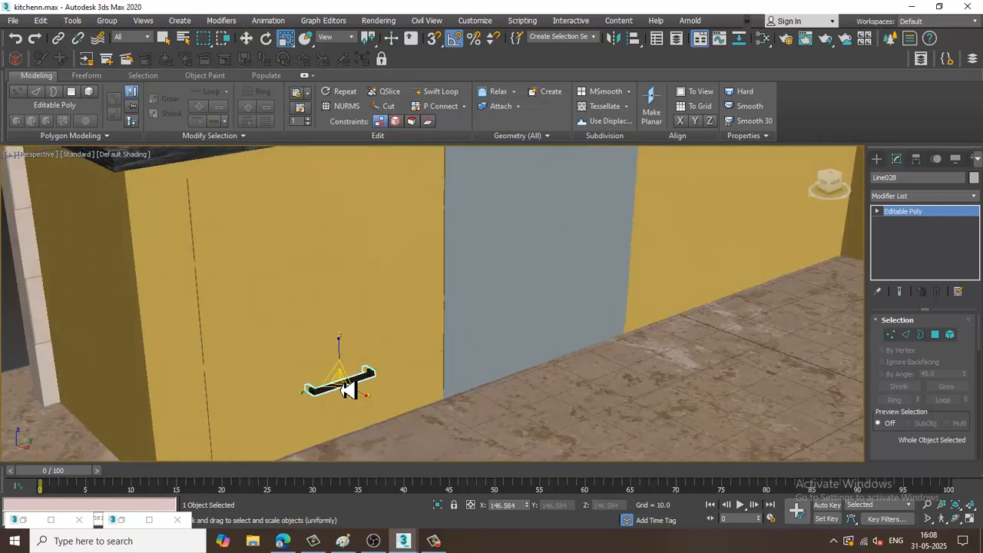
middle_click_drag(376, 406, 390, 383, "alt")
scroll(397, 411, "up", 2)
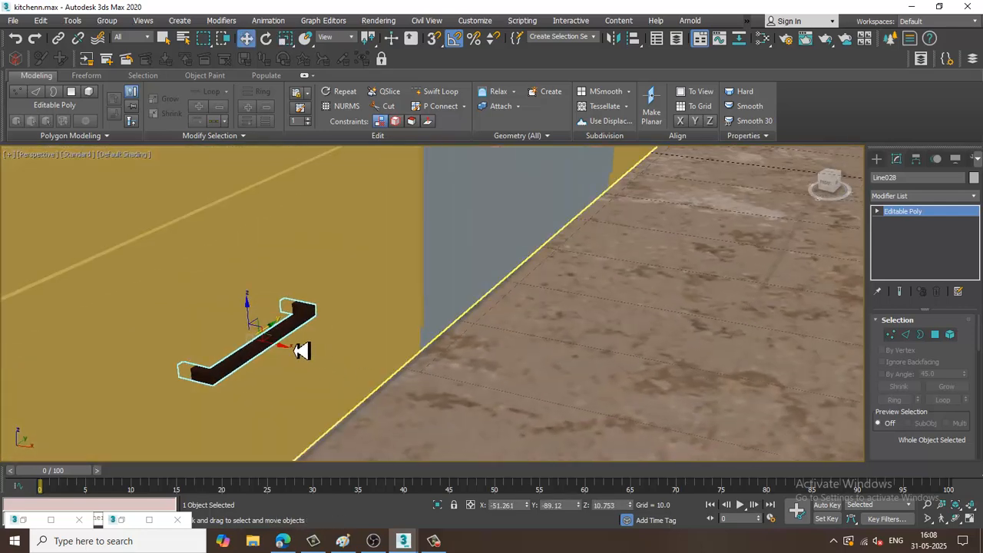
left_click_drag(289, 352, 300, 360)
Copy the handle upward onto the middle and upper drawers of the yellow end cabinet
scroll(295, 360, "down", 6)
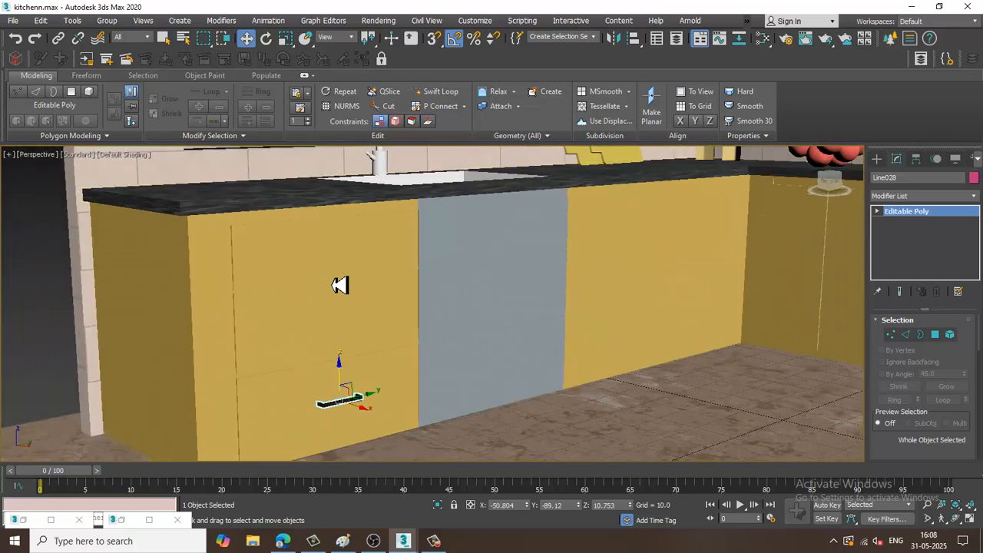
left_click_drag(340, 285, 344, 299, "shift")
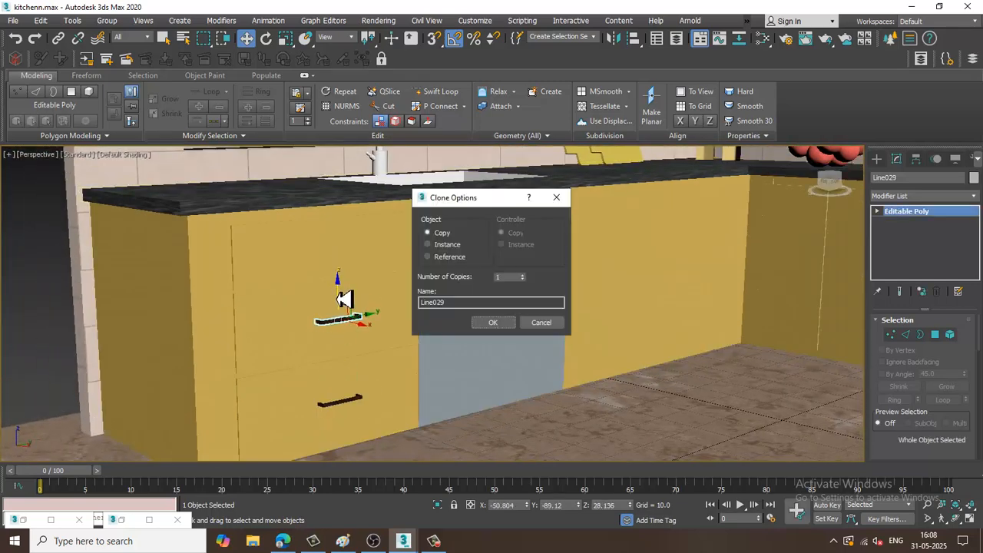
left_click(507, 325)
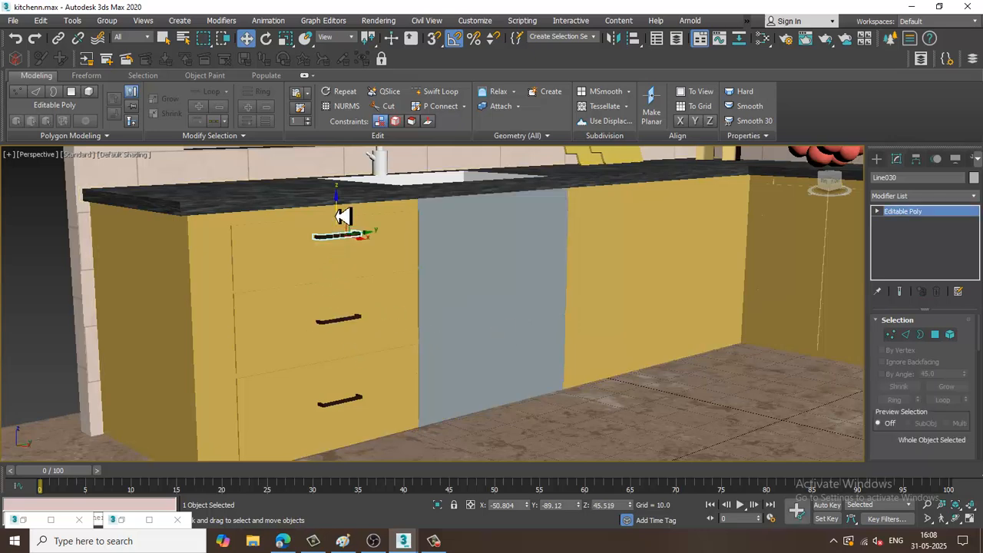
Select all three drawer handles and copy them onto the adjacent blue-grey cabinet
left_click(349, 322, "ctrl")
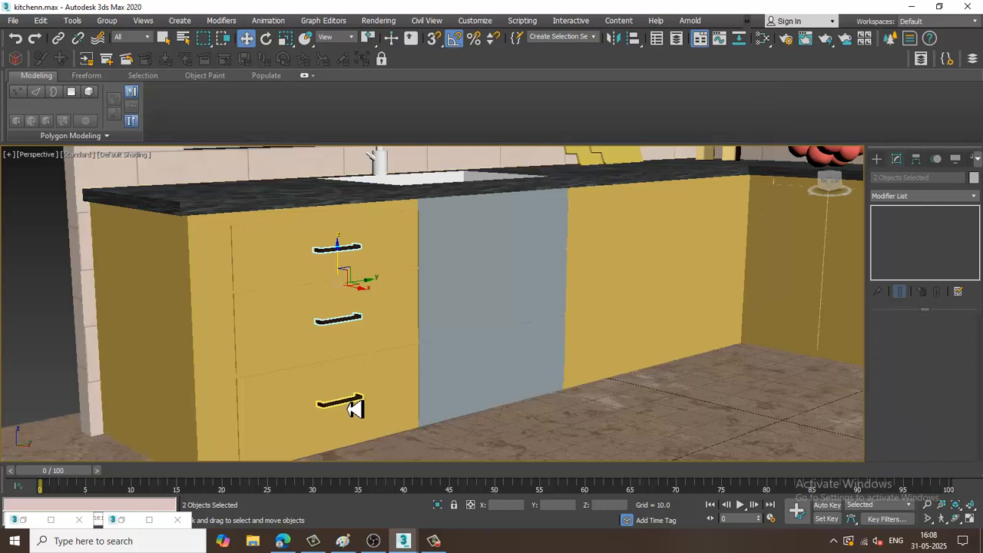
middle_click_drag(432, 369, 377, 340, "alt")
mouse_move(375, 330)
left_mouse_down()
mouse_move(573, 334)
mouse_move(563, 335)
left_mouse_up()
left_click(496, 322)
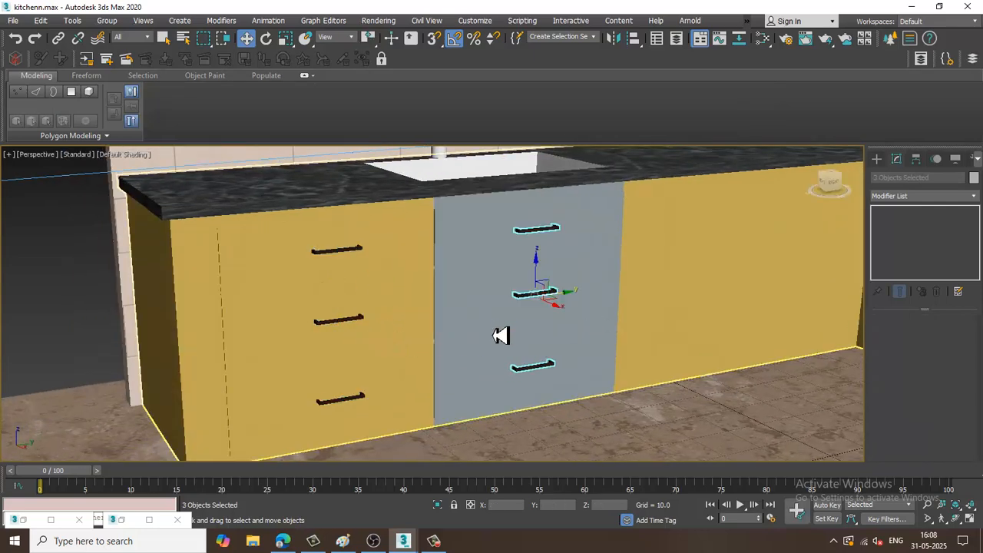
Copy the blue-grey cabinet's three handles to the inner corner and rotate the copies 90 degrees to face the stove-side cabinets
mouse_move(500, 333)
middle_mouse_down("alt")
mouse_move(619, 301)
mouse_move(474, 303)
mouse_move(518, 317)
middle_mouse_up("alt")
scroll(517, 318, "down", 3)
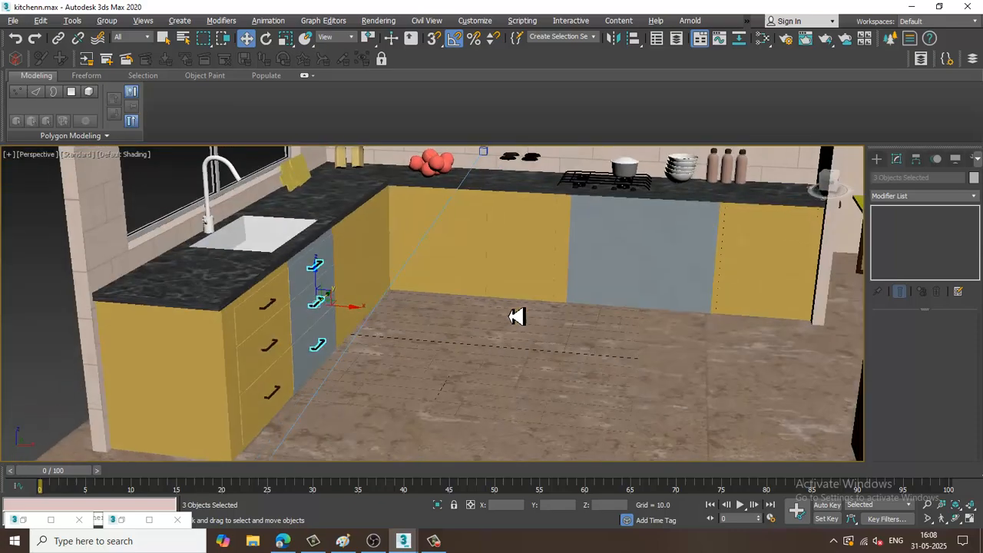
middle_click_drag(418, 296, 336, 361)
scroll(336, 361, "up", 2)
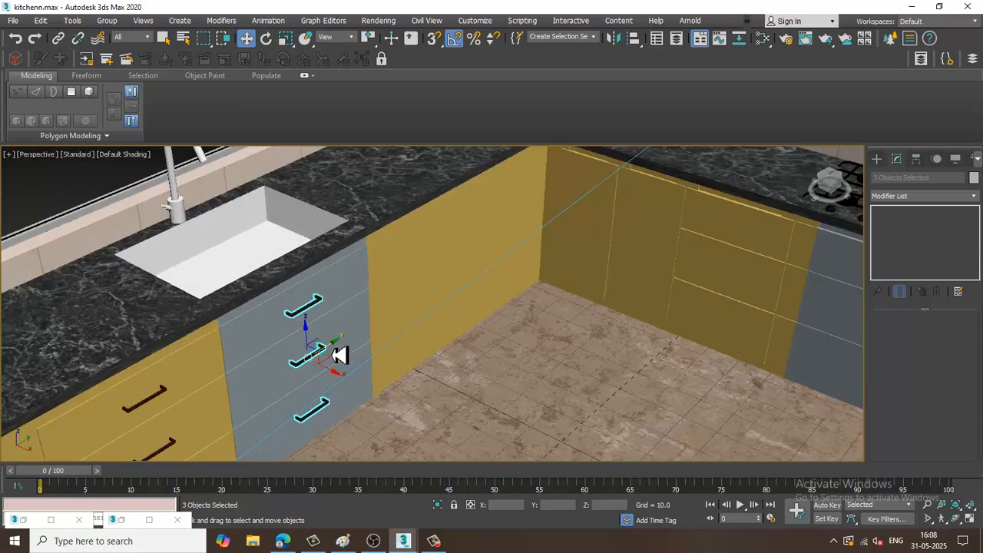
left_click_drag(337, 352, 566, 306)
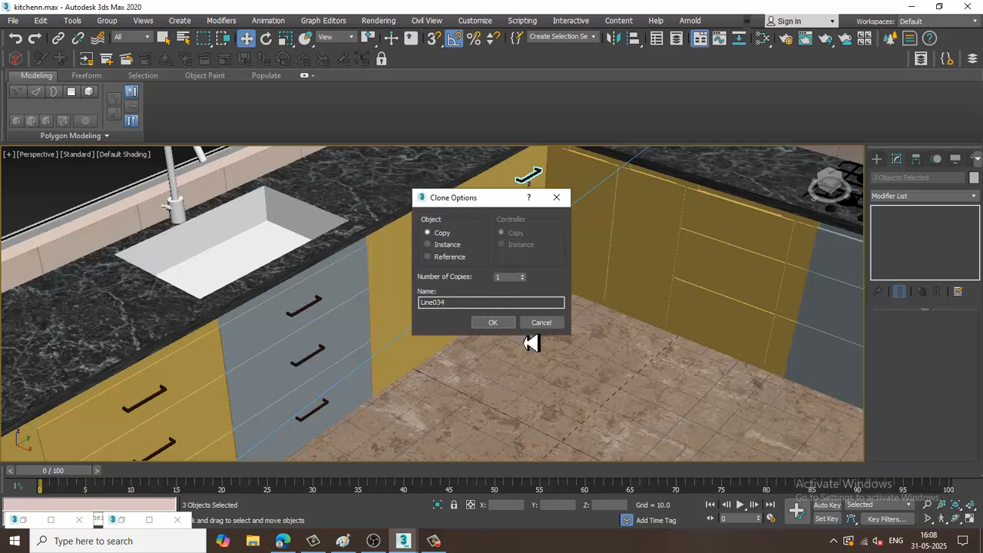
left_click(496, 322)
key("e")
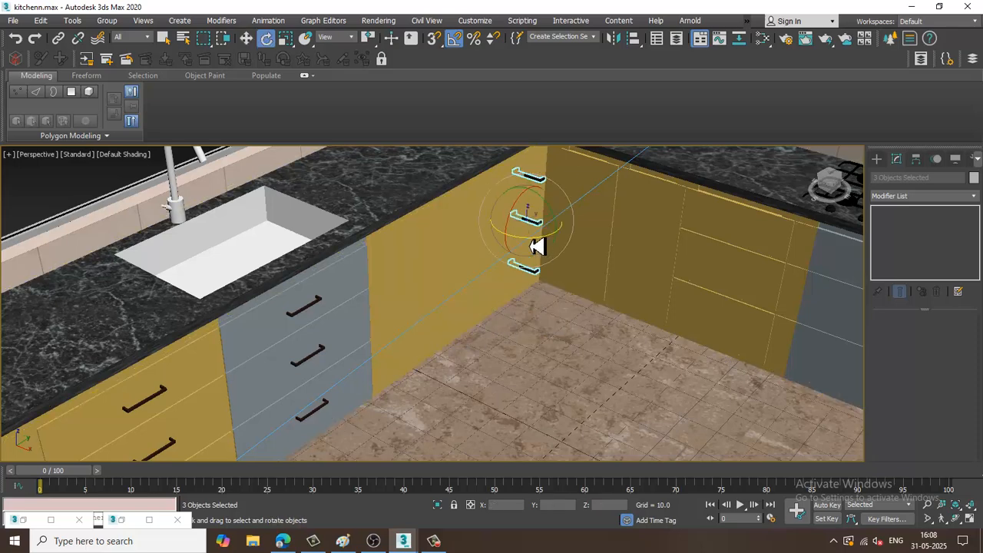
Move the three rotated handles about 65.7 units along X and 11 units along Y onto the yellow drawers beside the stove
key("w")
left_click_drag(537, 246, 762, 297)
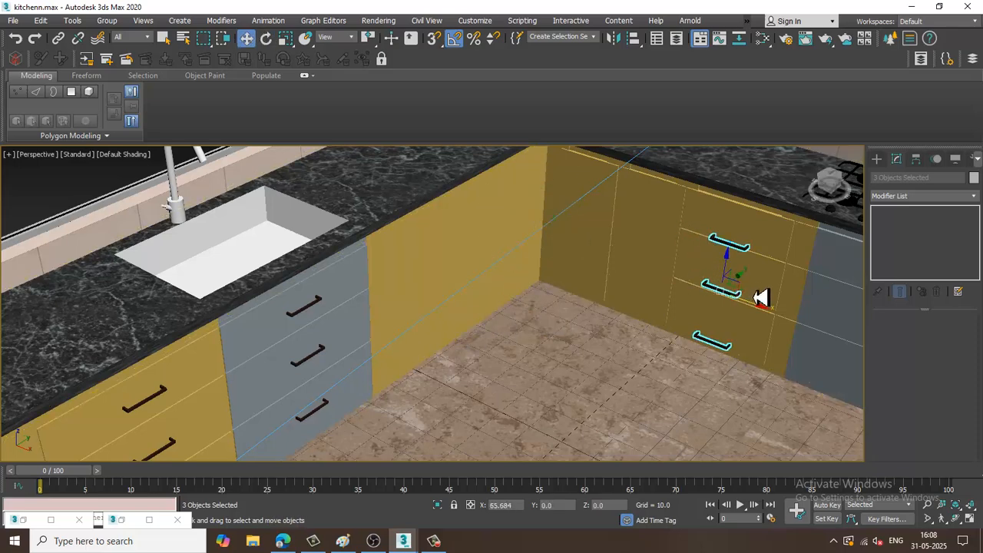
middle_click_drag(730, 278, 561, 340, "alt")
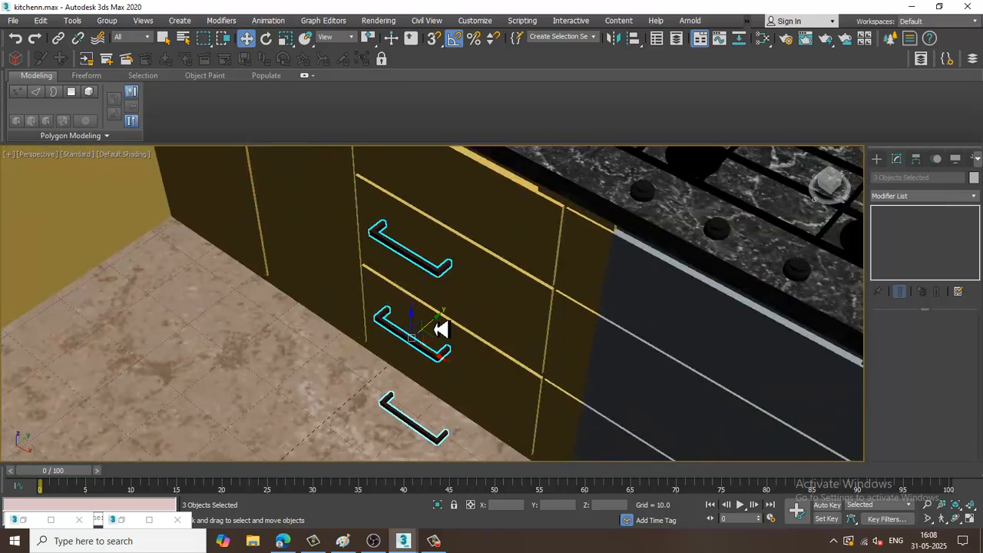
left_click_drag(438, 329, 514, 310)
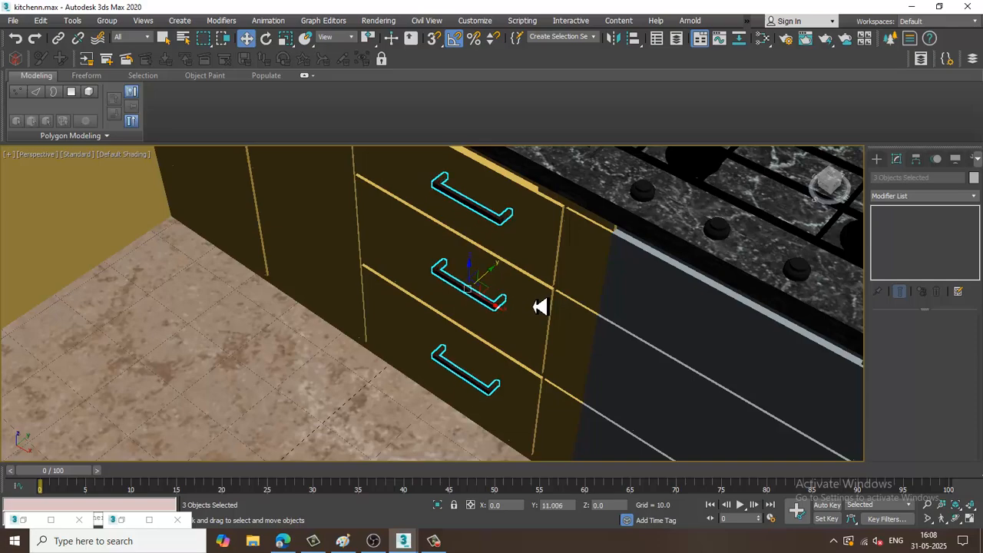
middle_click_drag(540, 306, 465, 316, "alt")
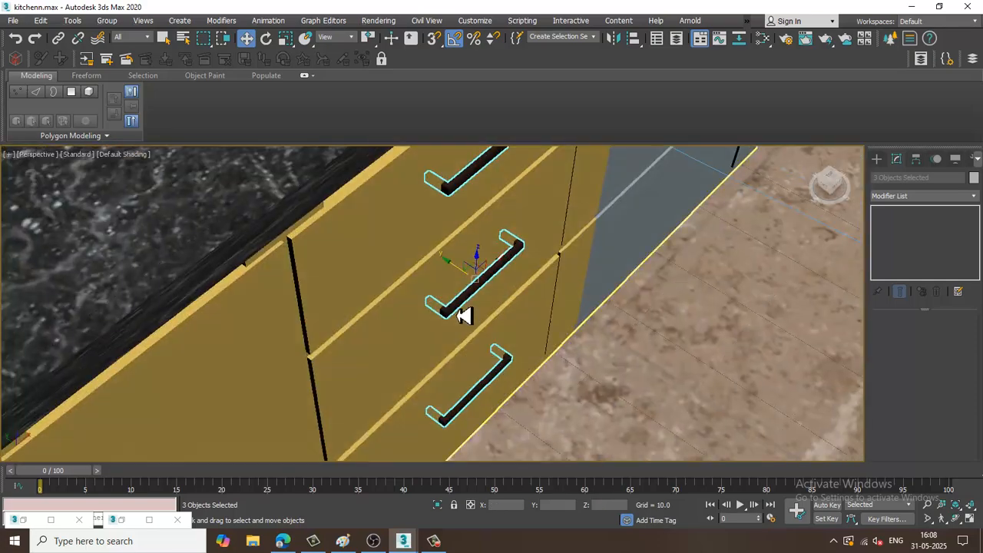
Adjust the three handles against the yellow drawer fronts, using the Top view to judge their depth
left_click_drag(459, 275, 471, 279)
key("alt+w")
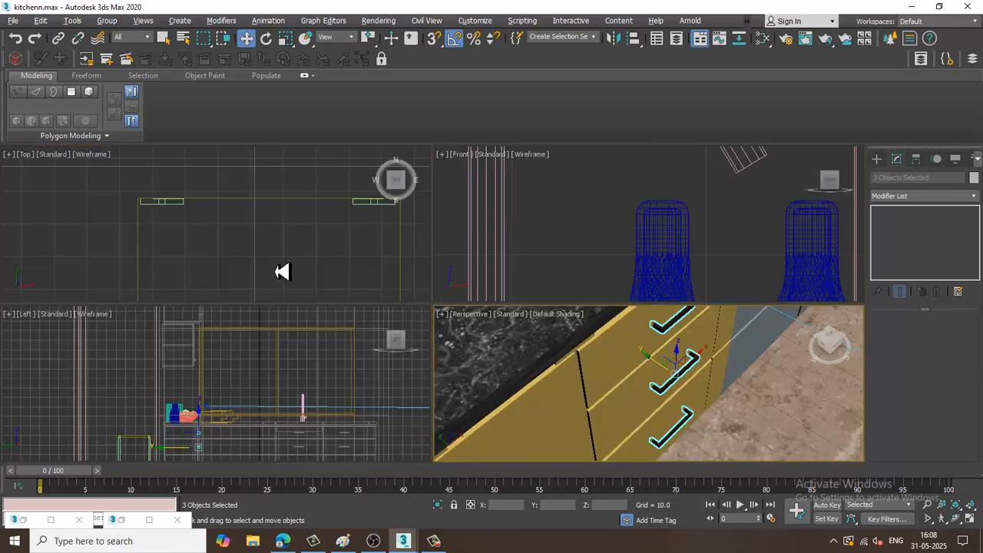
middle_click(284, 271)
key("alt+w")
scroll(466, 248, "down", 10)
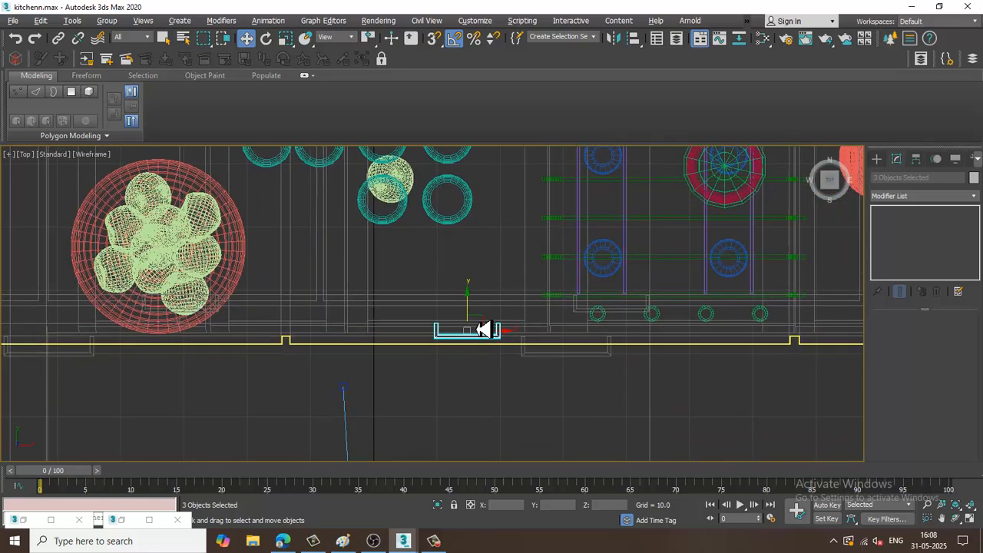
Copy the three handles along X from the yellow drawers onto the blue-grey cabinet below the stove
key("alt+w")
middle_click_drag(663, 403, 380, 330, "alt")
key("alt+w")
scroll(484, 295, "down", 3)
left_click_drag(335, 310, 649, 340)
left_click(503, 323)
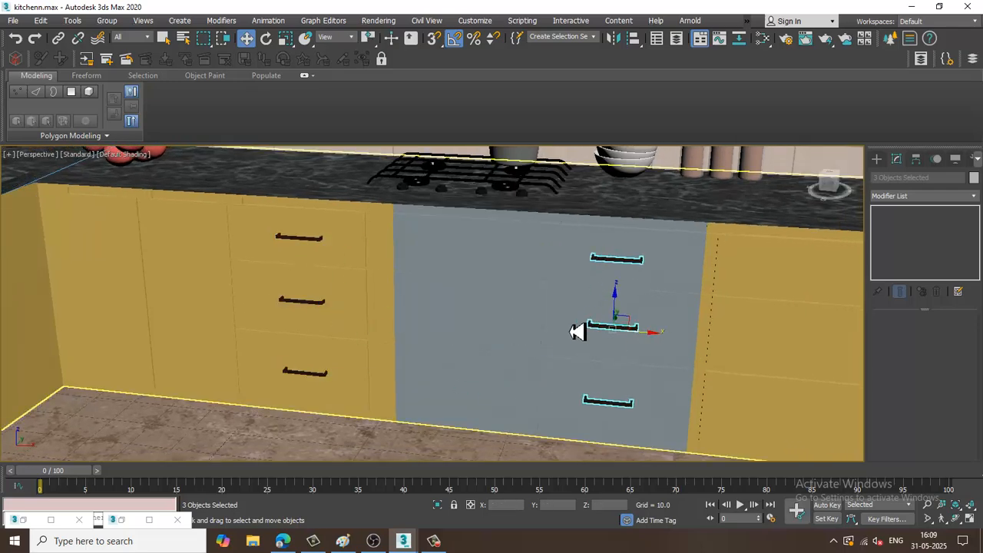
Copy the blue-grey stove cabinet's three handles along X onto the yellow end cabinet's drawers
mouse_move(581, 331)
middle_mouse_down("alt")
mouse_move(625, 331)
mouse_move(485, 326)
middle_mouse_up("alt")
left_click_drag(449, 328, 636, 320, "shift")
left_click(501, 325)
scroll(513, 334, "down", 5)
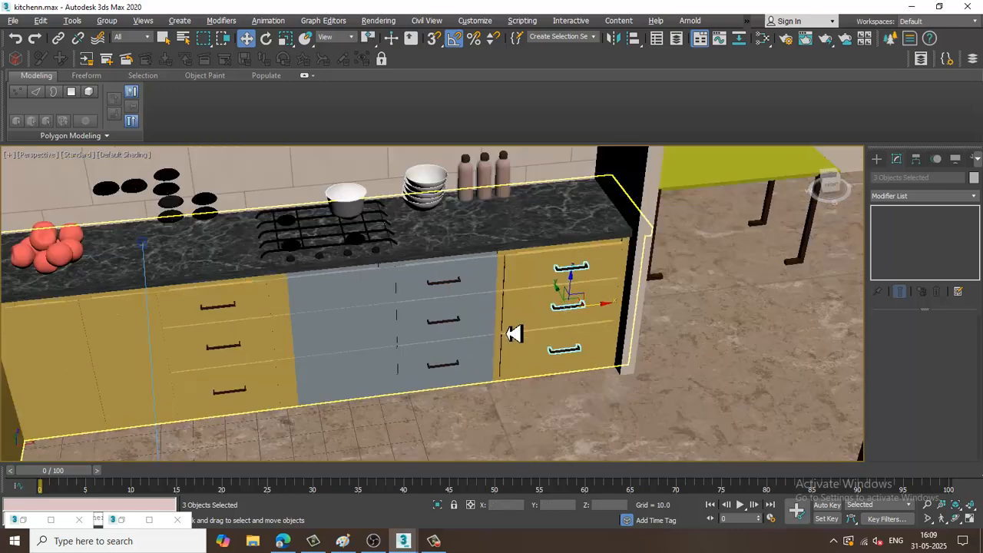
Inspect the yellow end cabinet's handles up close and save the scene
mouse_move(614, 334)
middle_mouse_down("alt")
mouse_move(560, 334)
mouse_move(589, 318)
mouse_move(541, 298)
mouse_move(544, 320)
middle_mouse_up("alt")
scroll(539, 297, "up", 2)
middle_click_drag(544, 320, 567, 330)
scroll(569, 323, "up", 5)
middle_click_drag(568, 297, 506, 308, "alt")
left_click(564, 297)
scroll(556, 307, "down", 5)
middle_click_drag(534, 356, 466, 335)
key("ctrl+s")
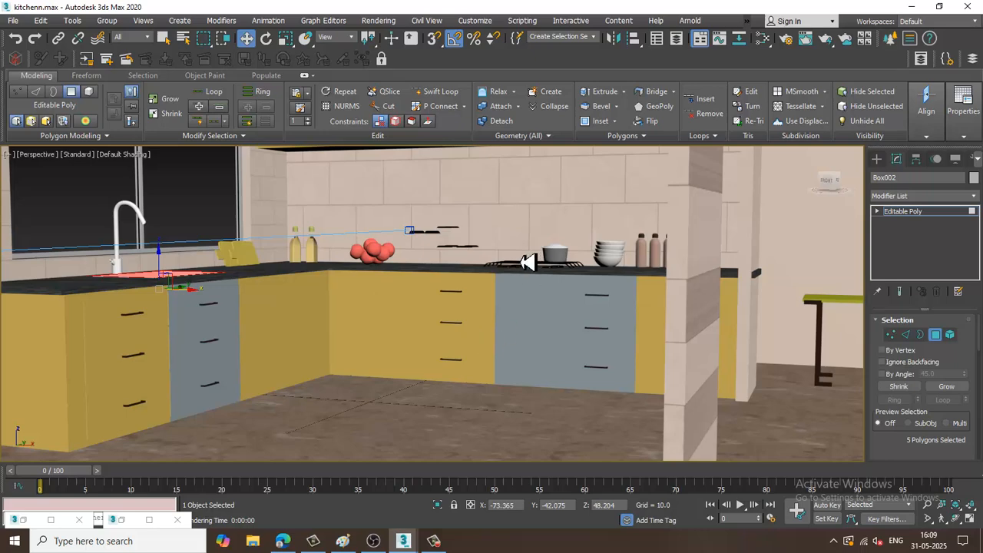
Run a V-Ray test render of the whole kitchen and stop it early
middle_click_drag(420, 366, 463, 351, "alt")
scroll(455, 363, "down", 3)
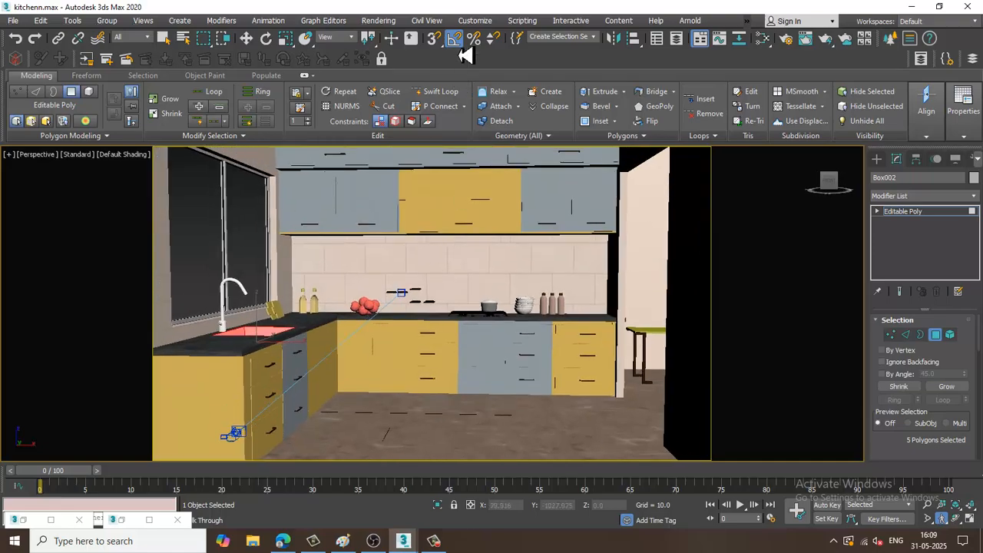
left_click(378, 21)
left_click(388, 43)
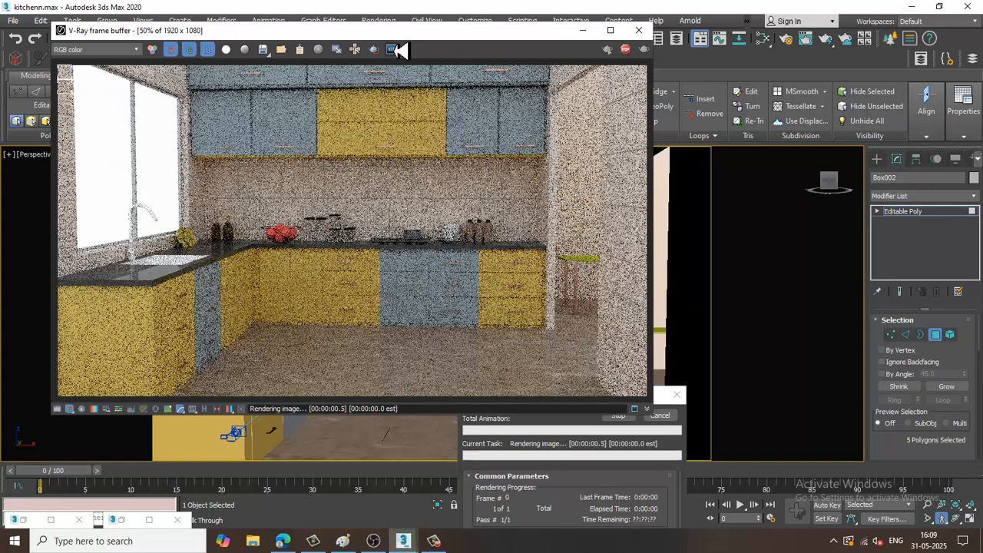
key("Escape")
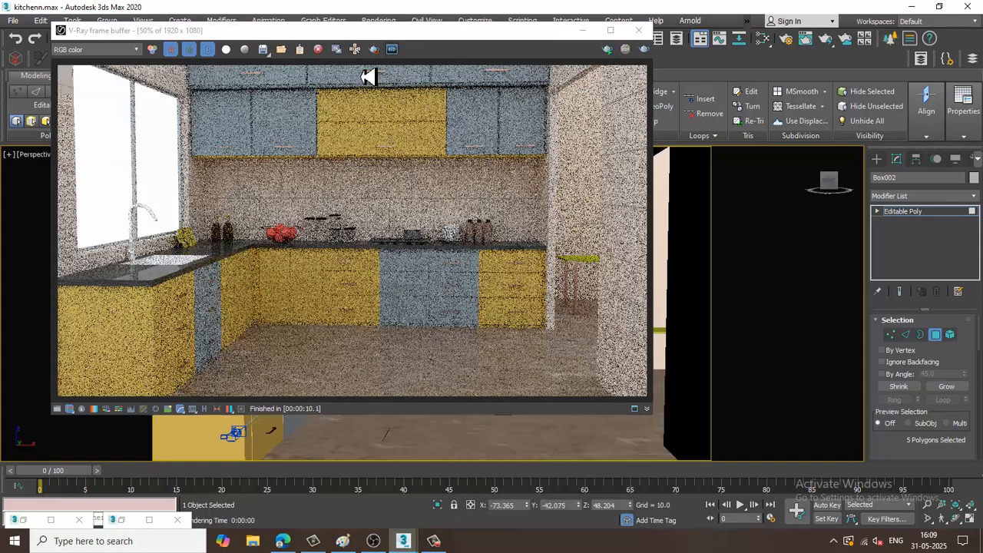
Look through the material nodes in the Slate Material Editor and open the parameters of the pale yellow Material #150
key("m")
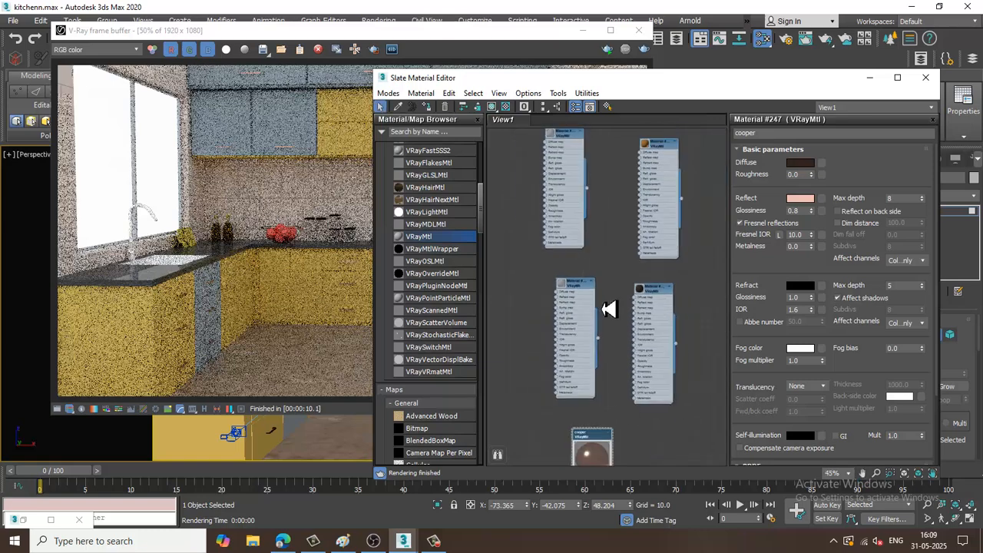
middle_click_drag(618, 201, 640, 364)
middle_click_drag(585, 204, 608, 298)
middle_click_drag(681, 221, 686, 354)
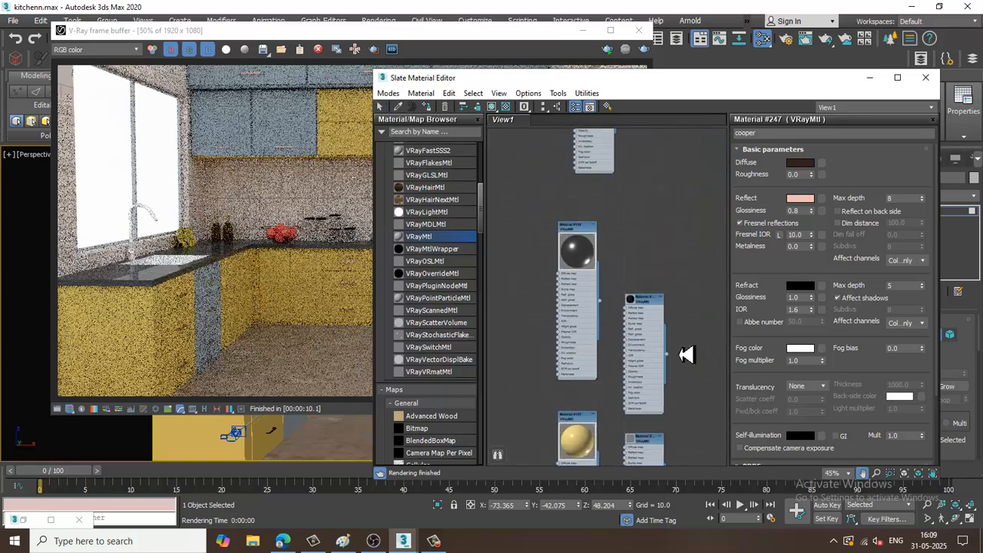
middle_click_drag(650, 203, 660, 380)
middle_click_drag(665, 225, 652, 412)
middle_click_drag(657, 248, 662, 397)
middle_click_drag(656, 195, 661, 380)
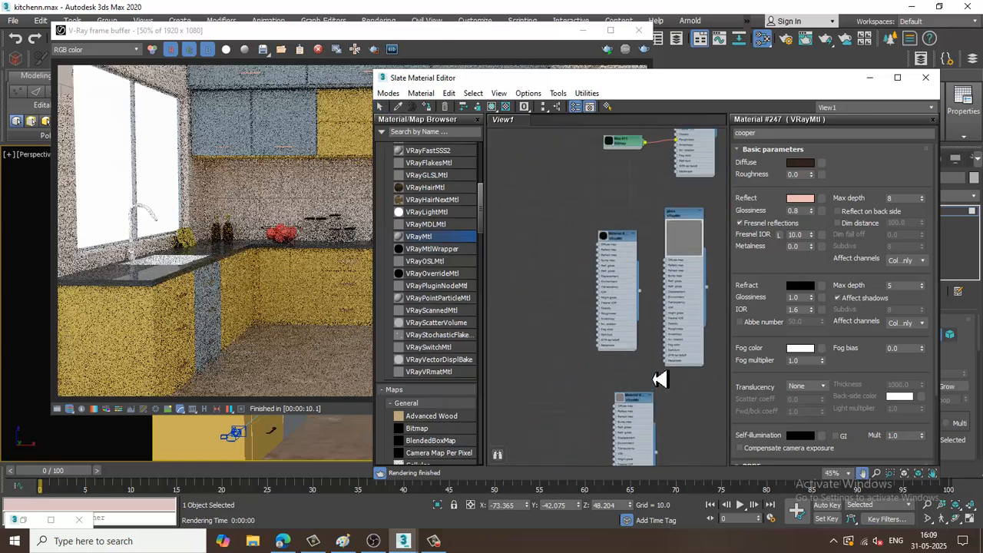
middle_click_drag(666, 229, 641, 391)
mouse_move(683, 182)
middle_mouse_down()
mouse_move(648, 366)
mouse_move(661, 152)
middle_mouse_up()
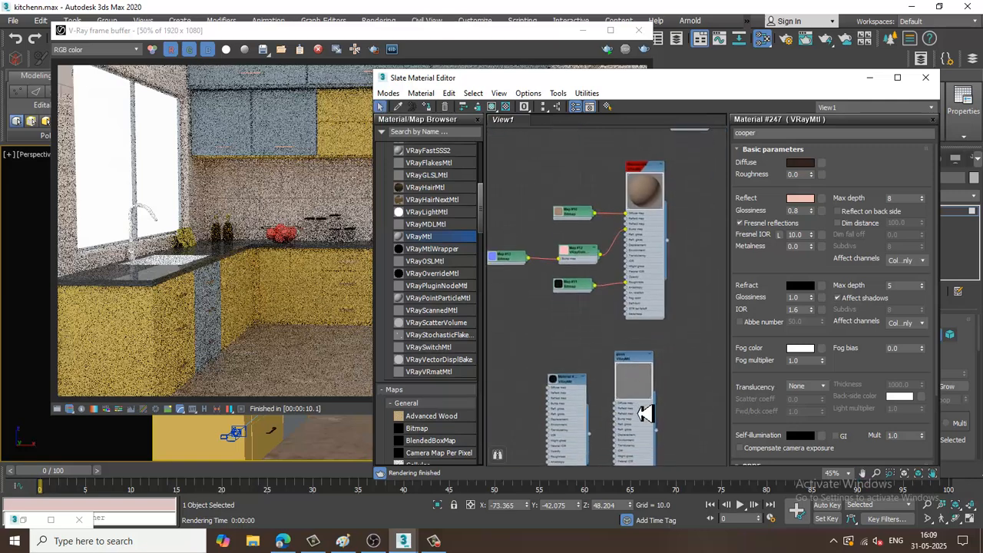
middle_click_drag(644, 413, 676, 173)
middle_click_drag(633, 364, 656, 323)
scroll(562, 171, "up", 2)
middle_click_drag(594, 189, 582, 272)
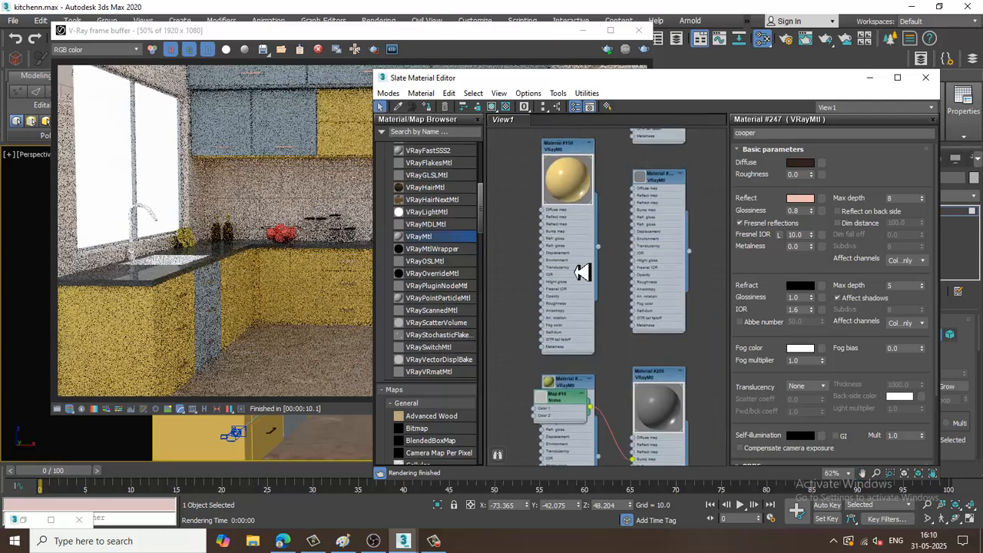
double_click(575, 170)
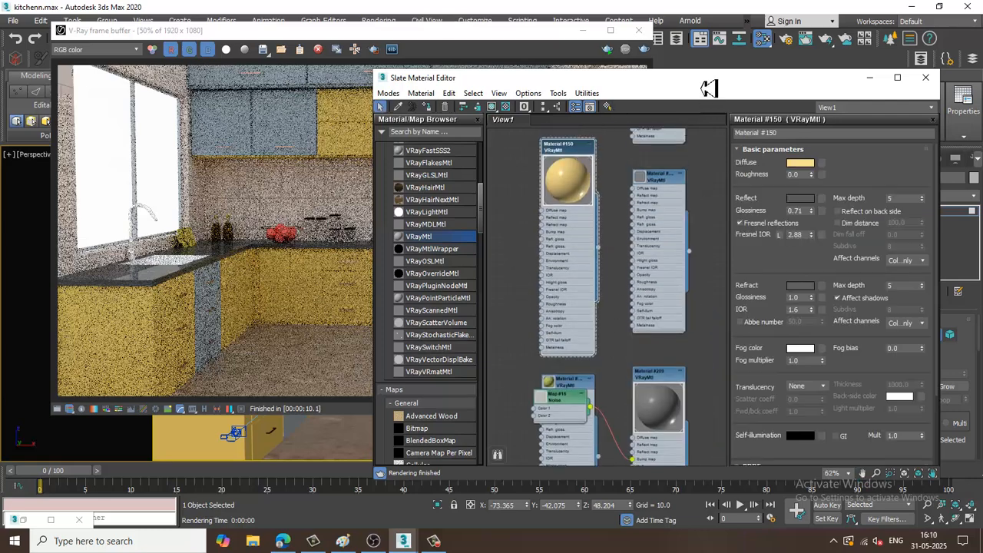
Change the diffuse colour of Material #150 to light green
left_click_drag(555, 33, 500, 286)
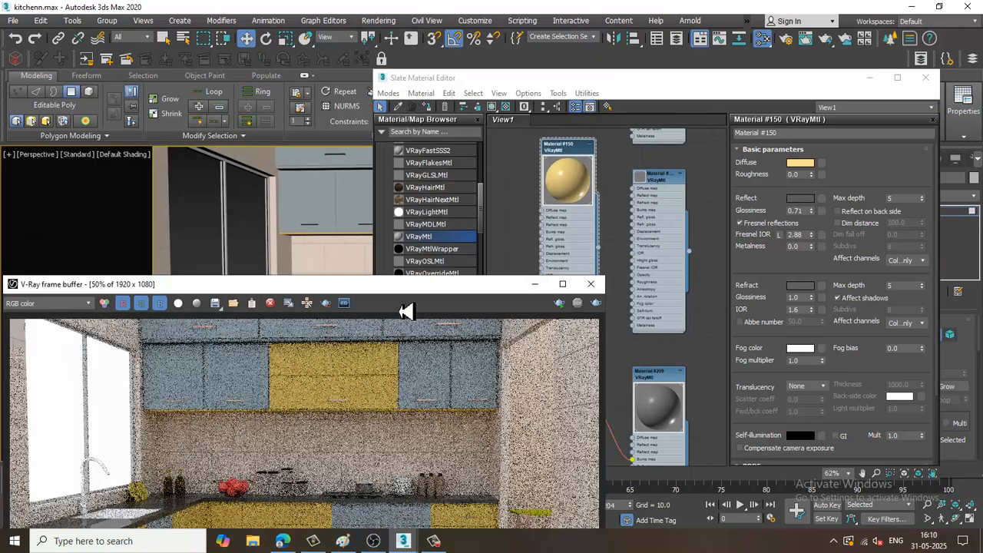
left_click_drag(414, 284, 435, 426)
left_click(799, 164)
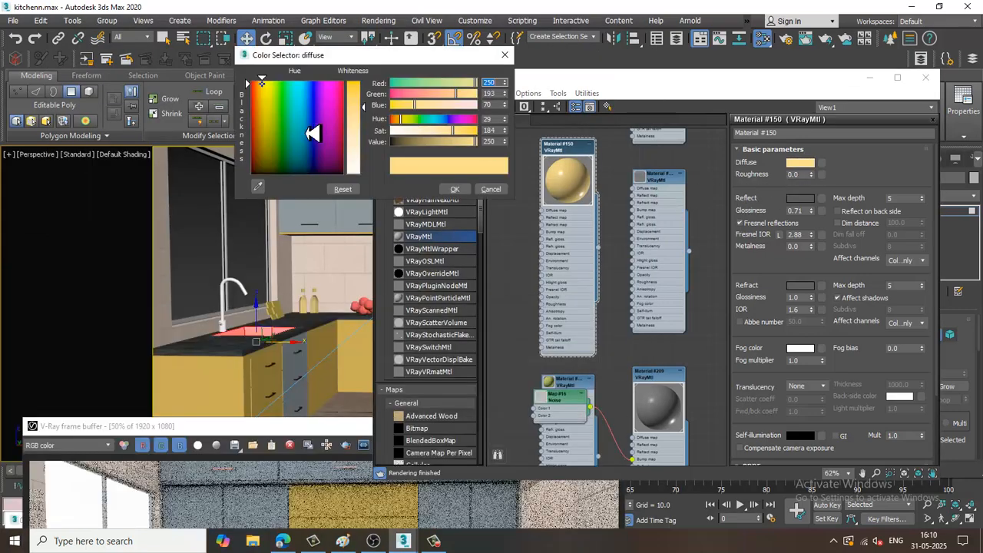
left_click_drag(289, 100, 278, 98)
left_click_drag(355, 118, 355, 81)
left_click(453, 189)
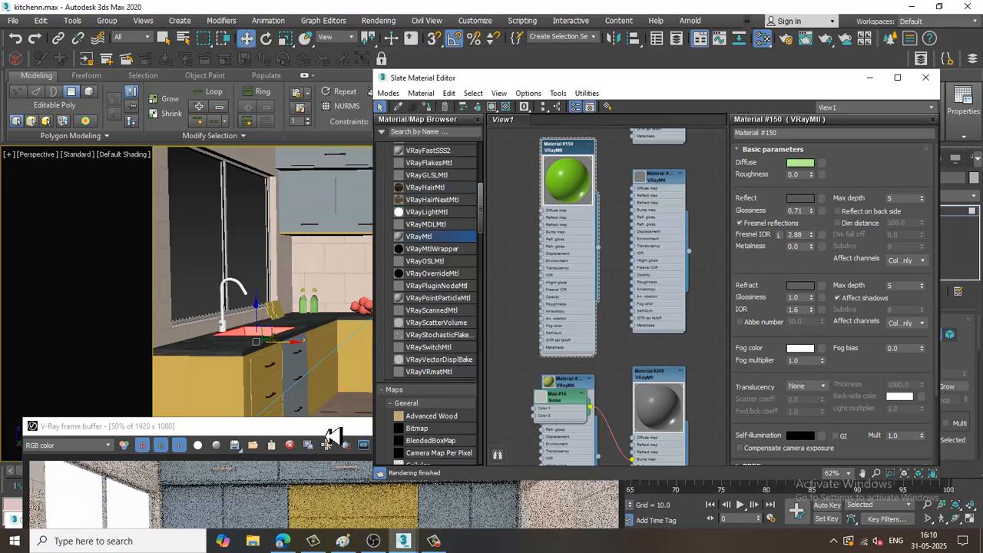
Set the diffuse colour of Material #150 to a warm orange-tan with red 225, green 157 and blue 70
left_click_drag(332, 437, 338, 393)
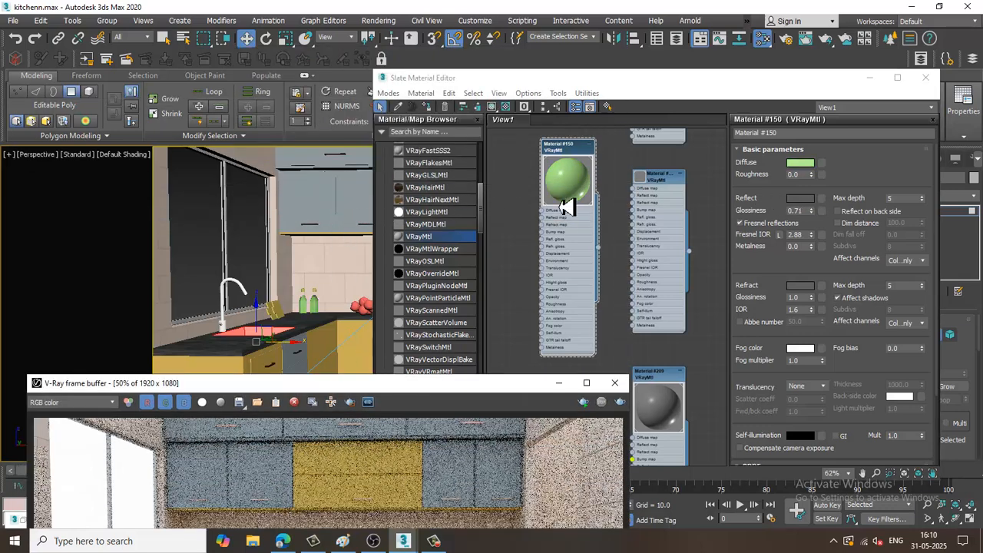
left_click(623, 179)
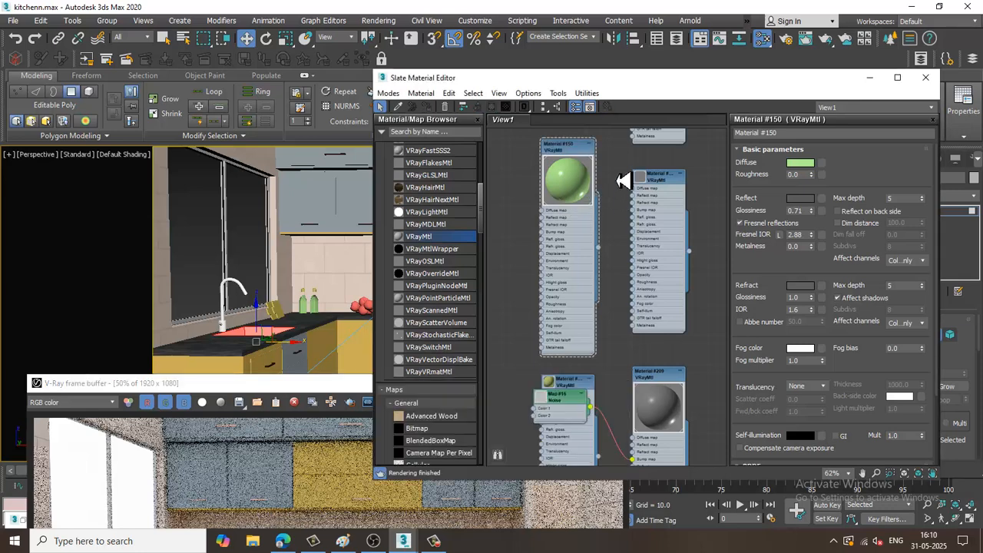
middle_click_drag(619, 212, 632, 233)
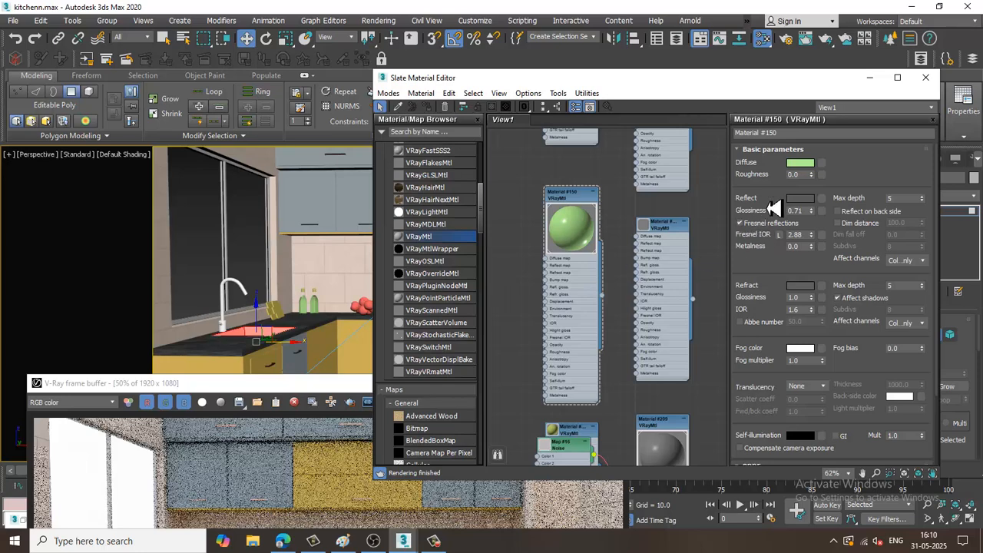
left_click(800, 165)
left_click_drag(269, 98, 260, 96)
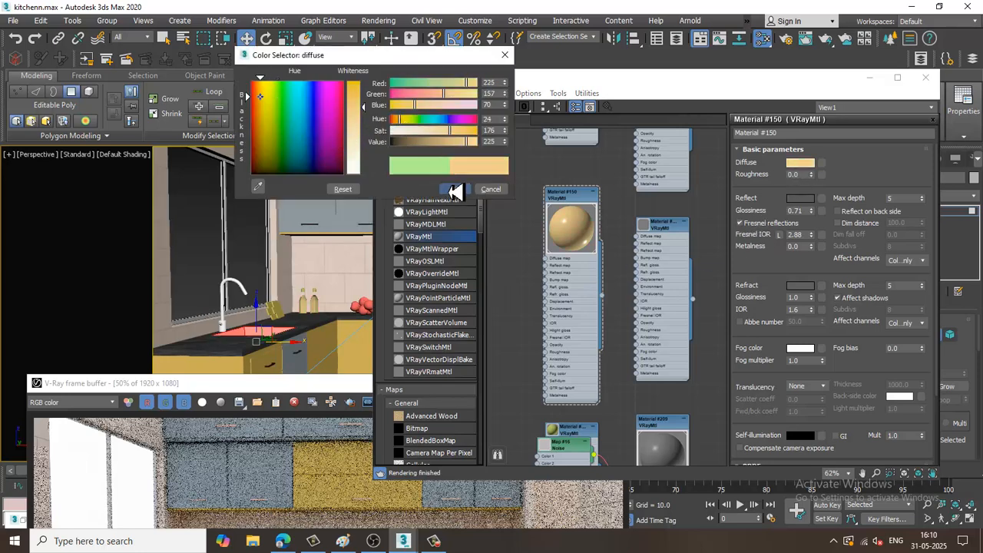
left_click(453, 190)
Open the blue-grey Material #29 and set its reflection colour to a lighter grey
scroll(612, 271, "down", 2)
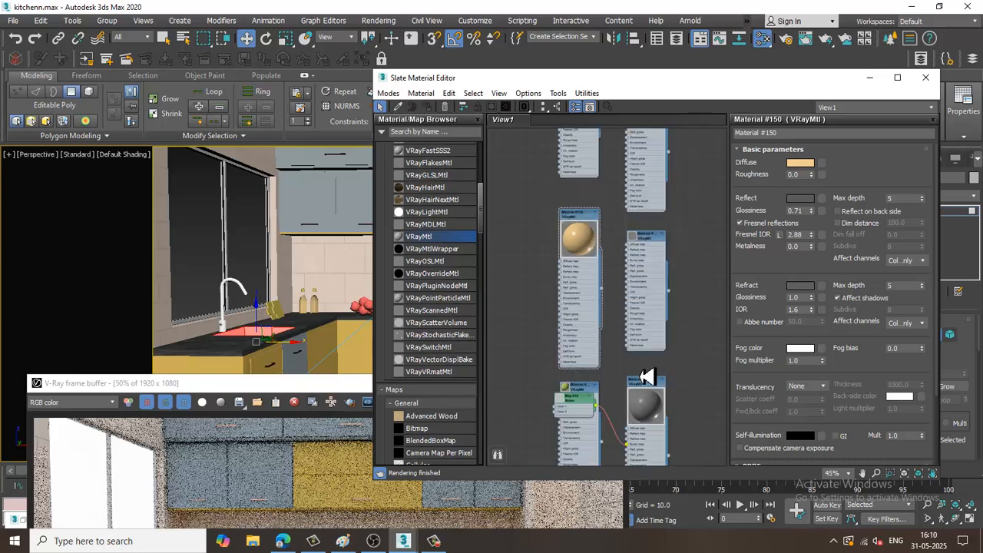
mouse_move(651, 427)
middle_mouse_down()
mouse_move(658, 310)
mouse_move(656, 427)
middle_mouse_up()
middle_click_drag(667, 265, 625, 77)
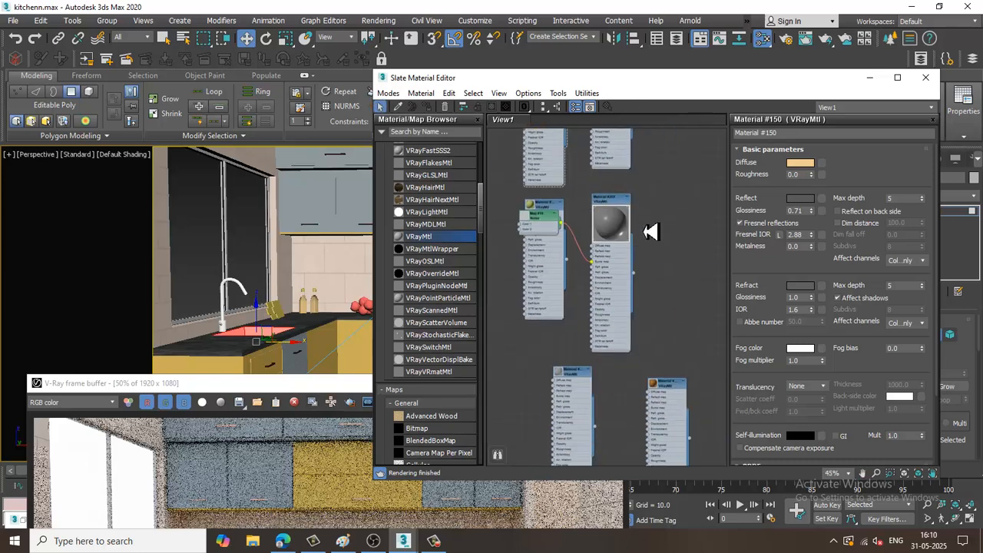
scroll(652, 253, "down", 10)
scroll(637, 303, "up", 8)
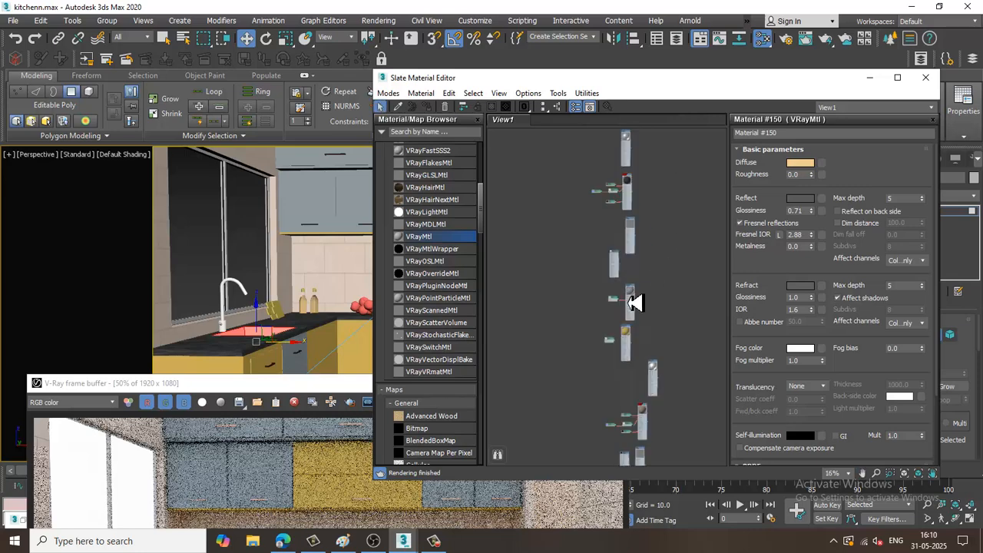
middle_click_drag(653, 237, 666, 398)
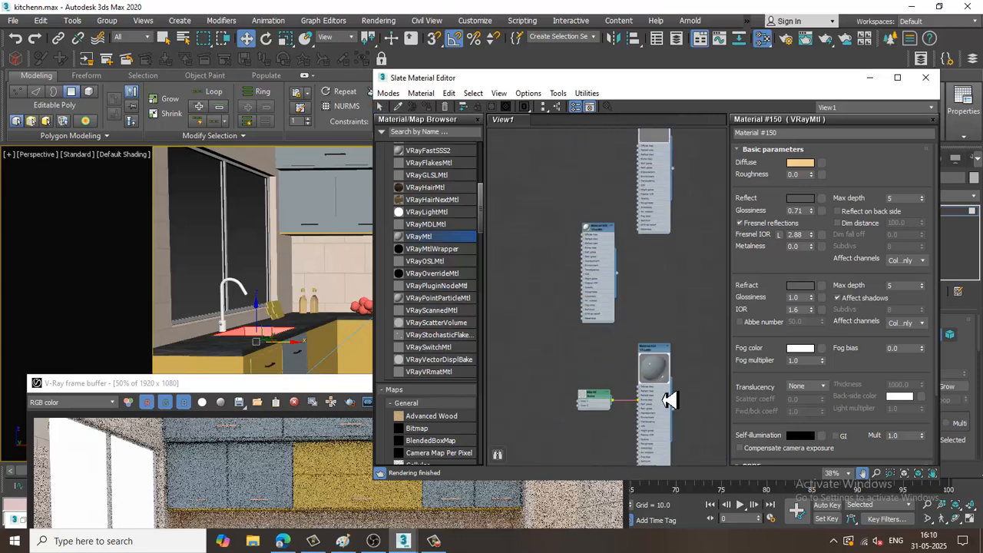
double_click(659, 355)
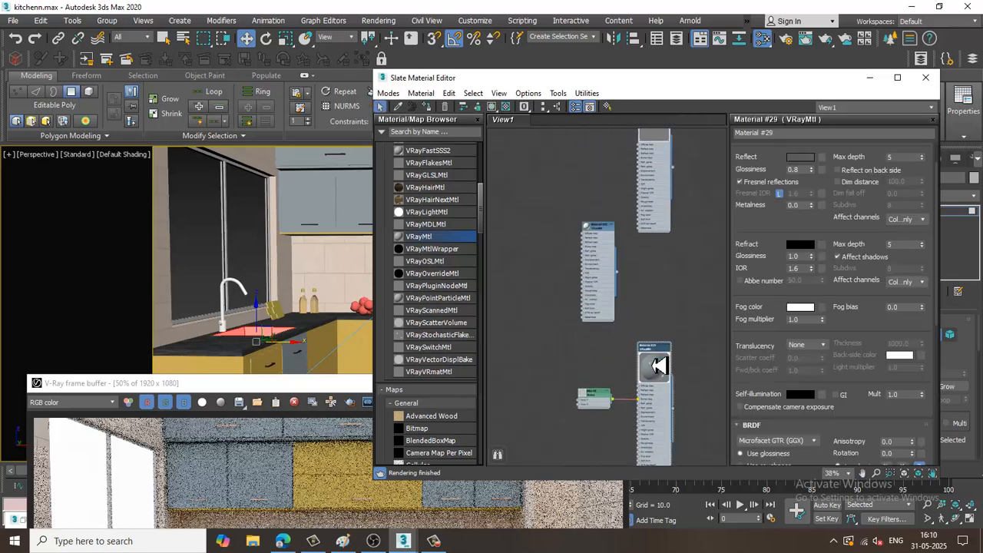
middle_click_drag(658, 358, 658, 341)
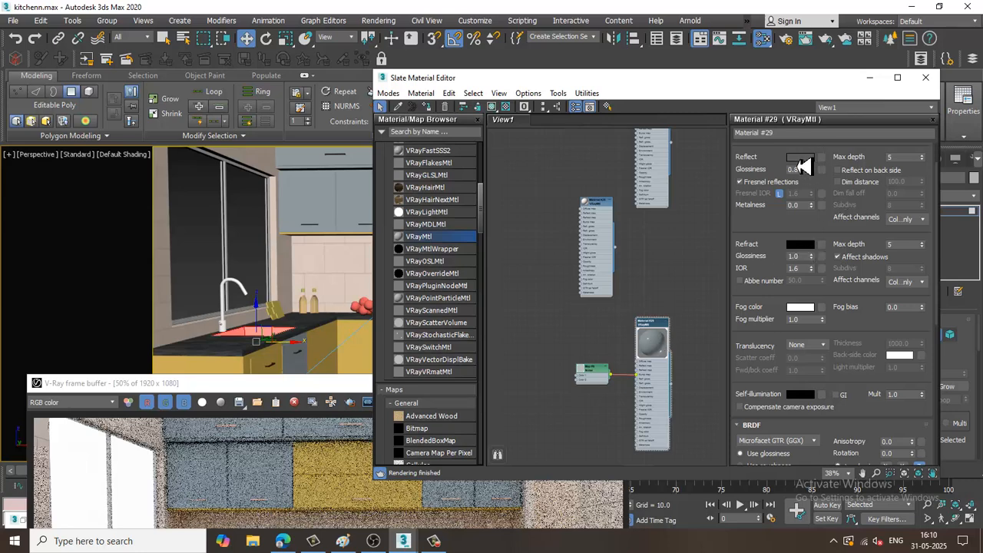
scroll(825, 200, "up", 2)
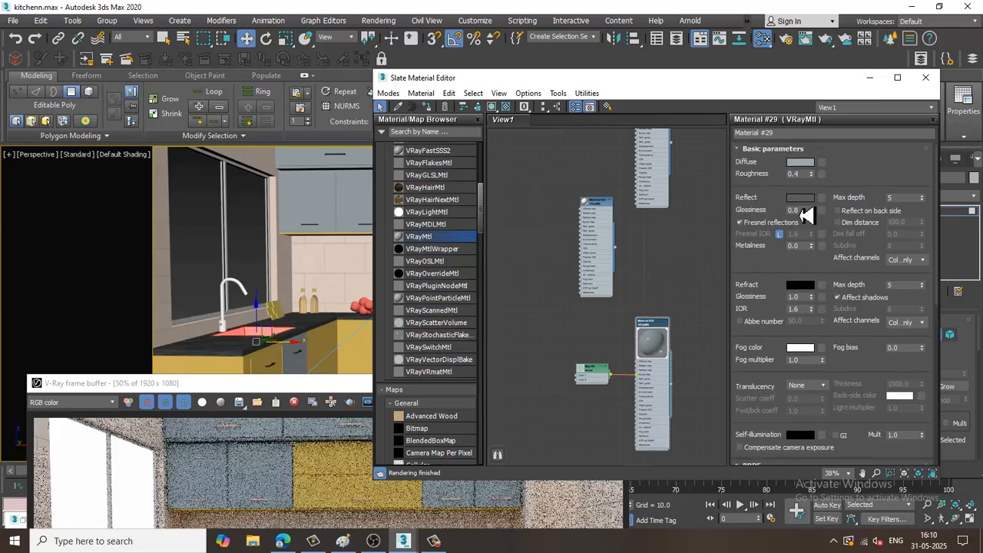
left_click(800, 198)
left_click_drag(370, 96, 372, 102)
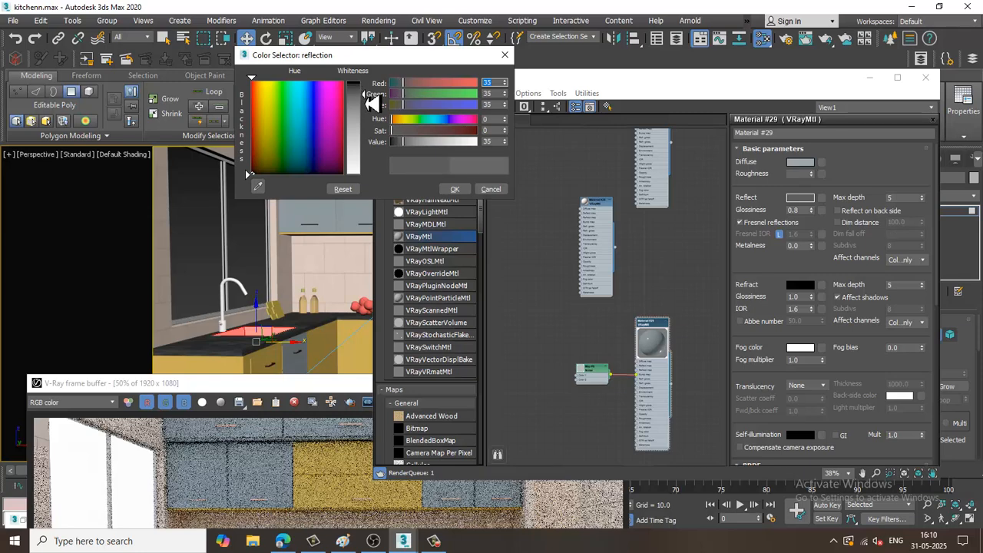
left_click(454, 189)
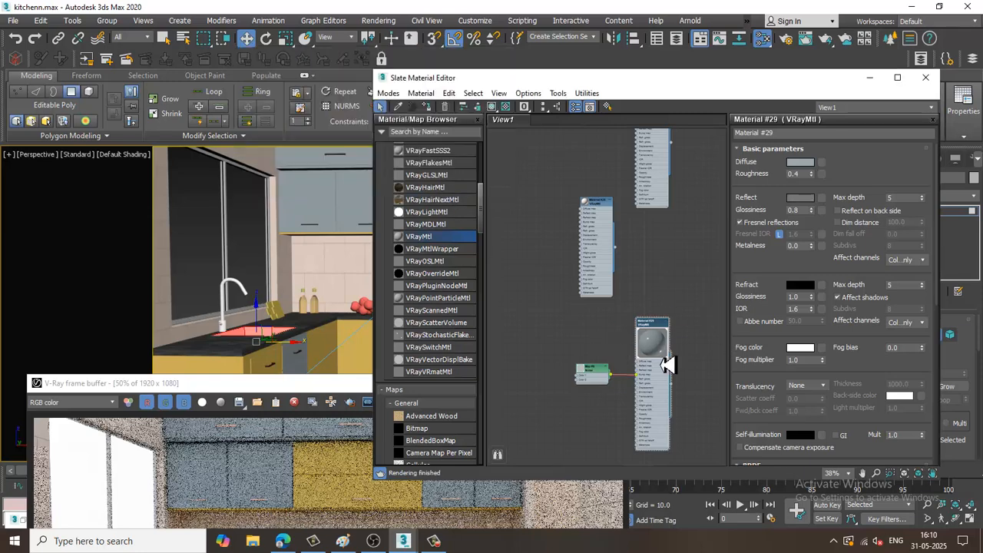
Open the yellow Material #30 and set its reflection colour to grey with red, green and blue at 54
middle_click_drag(662, 364, 653, 518)
middle_click_drag(672, 434, 662, 143)
middle_click_drag(624, 350, 626, 301)
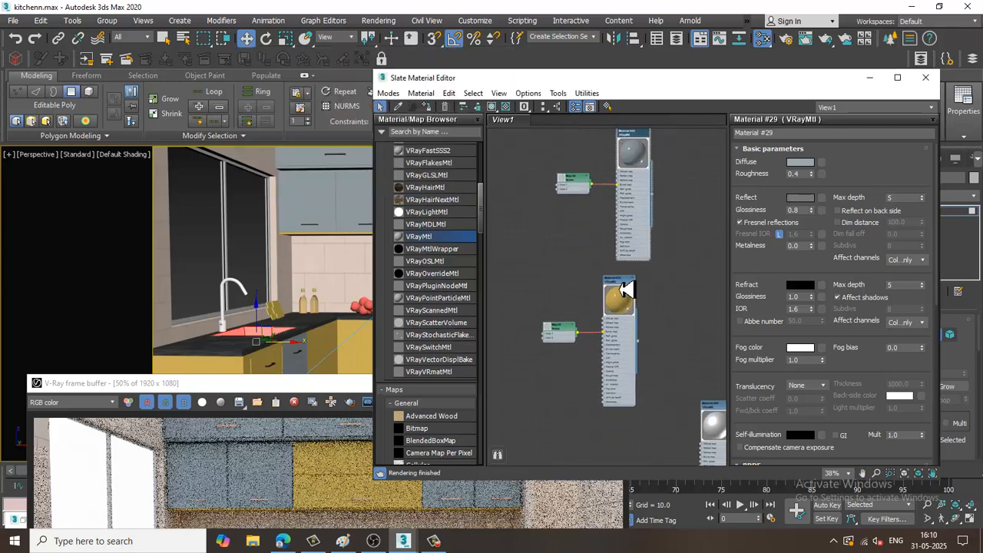
double_click(626, 289)
left_click(812, 213)
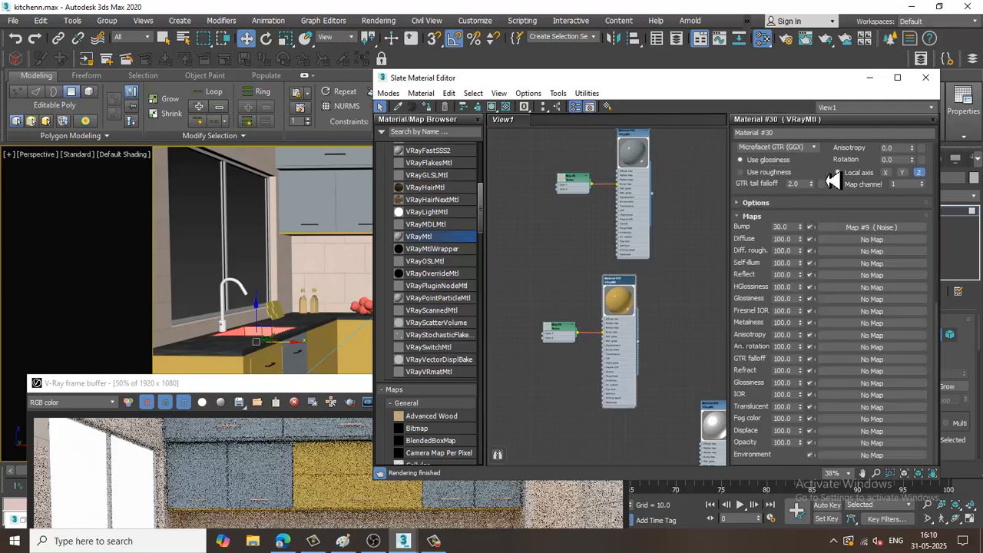
scroll(799, 235, "up", 5)
scroll(807, 198, "up", 3)
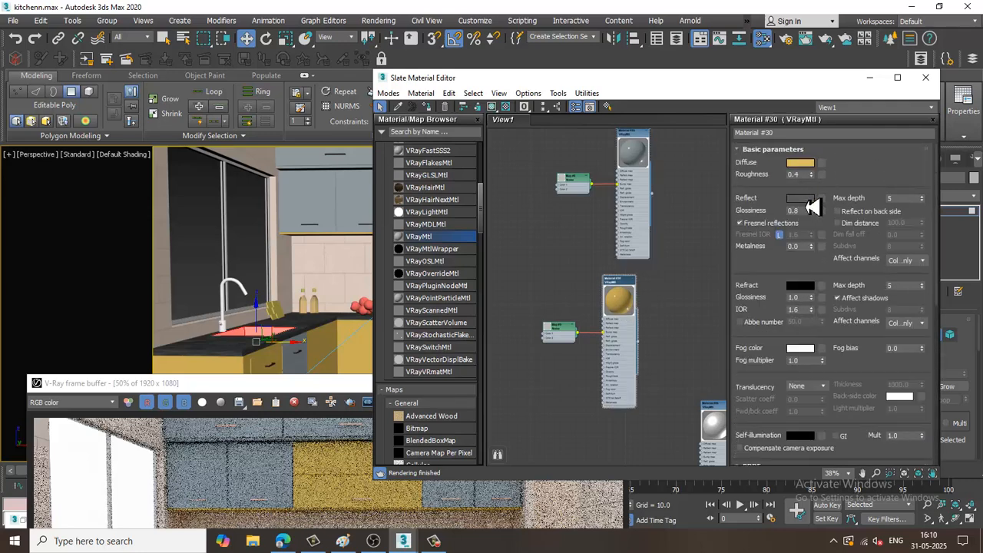
left_click(805, 199)
left_click_drag(364, 94, 368, 101)
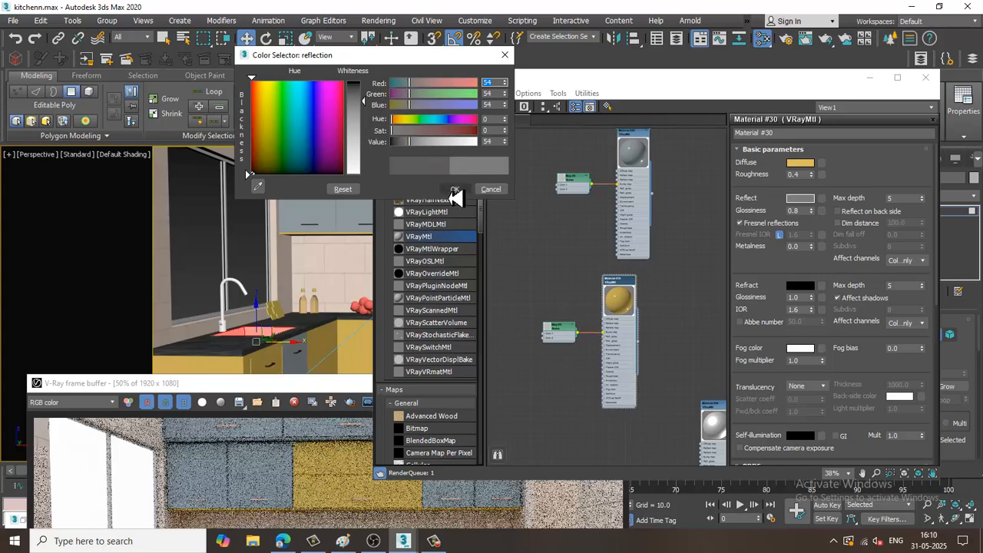
left_click(451, 190)
Check the kitchen render in the V-Ray frame buffer, and minimize both the frame buffer and the material editor
left_click_drag(358, 386, 374, 44)
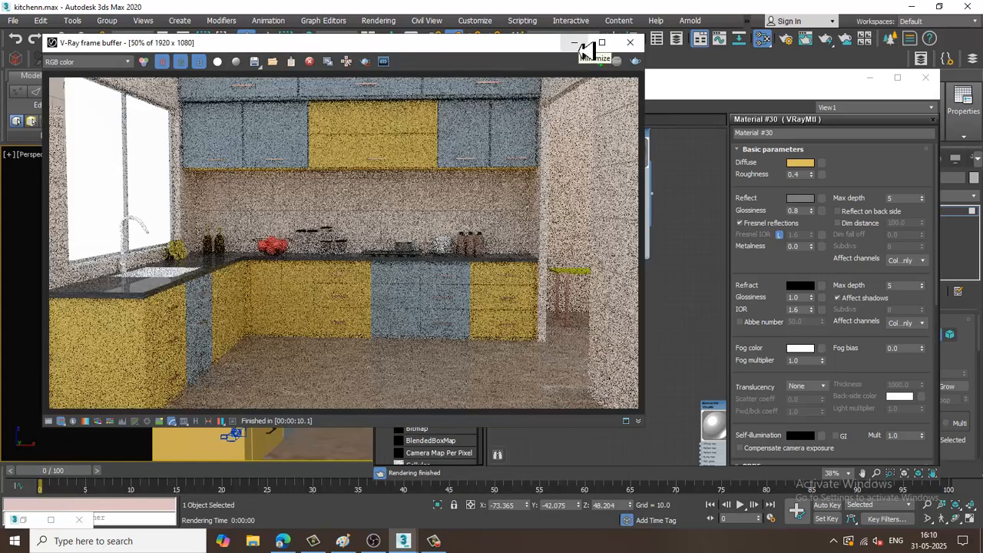
left_click(576, 43)
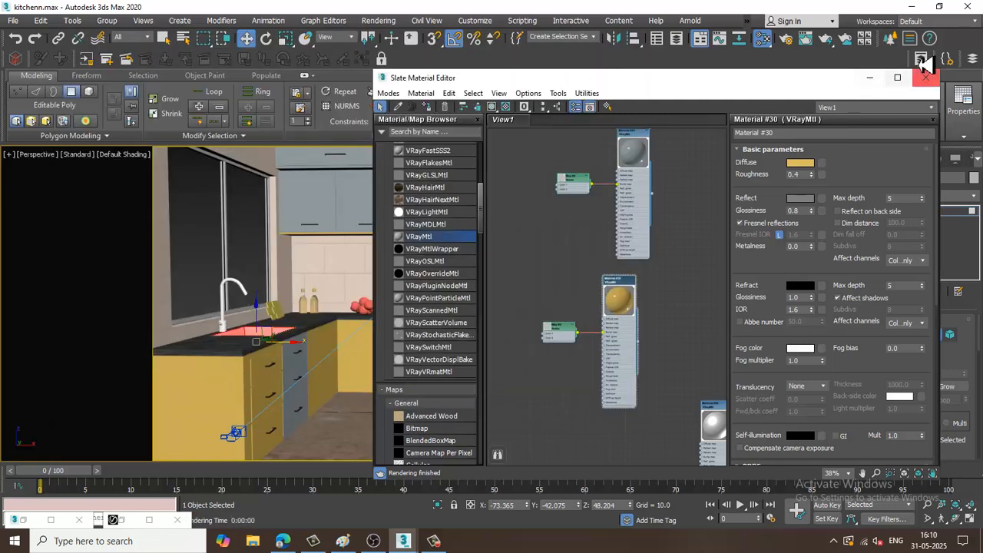
left_click(870, 77)
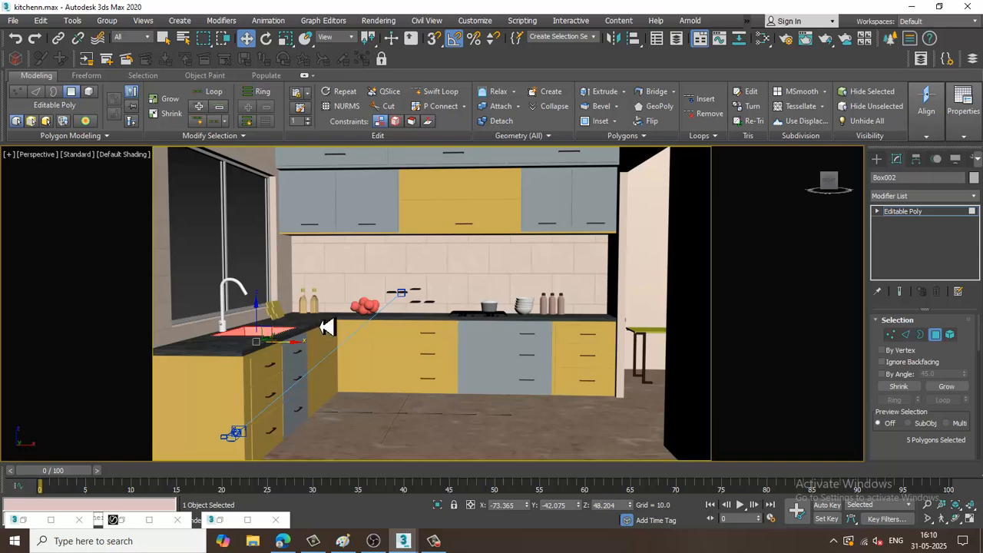
Leave polygon editing on the countertop and select both cutting boards leaning by the window near the sink
scroll(327, 329, "up", 5)
left_click(381, 289)
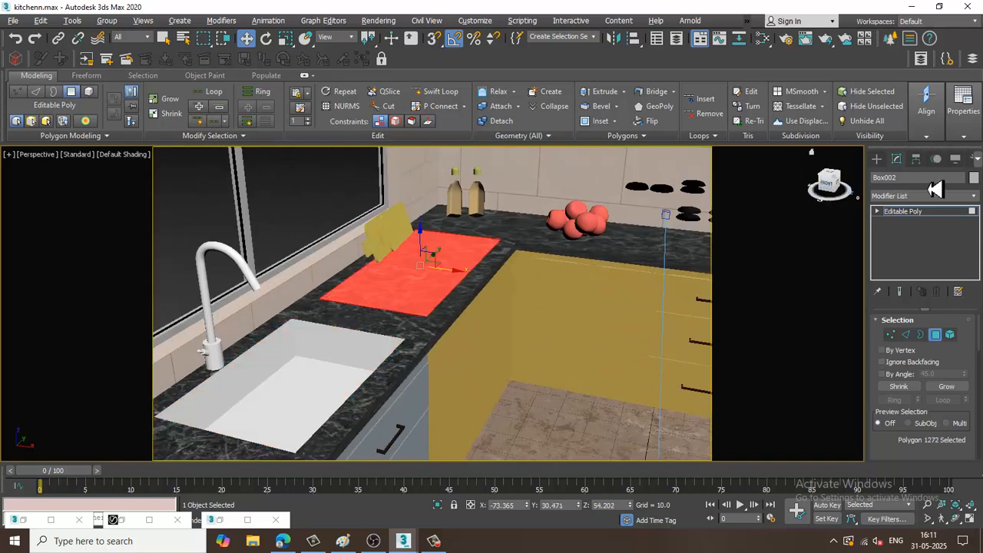
left_click(932, 215)
left_click(392, 234, "ctrl")
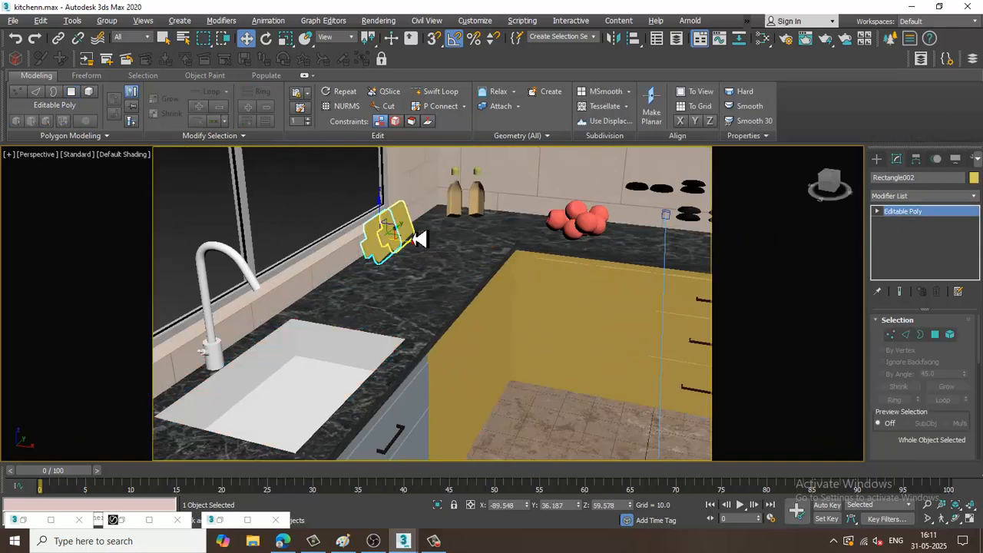
Add a new VRayMtl node in the empty area below the existing materials and open its parameters
key("m")
middle_click_drag(625, 375, 615, 256)
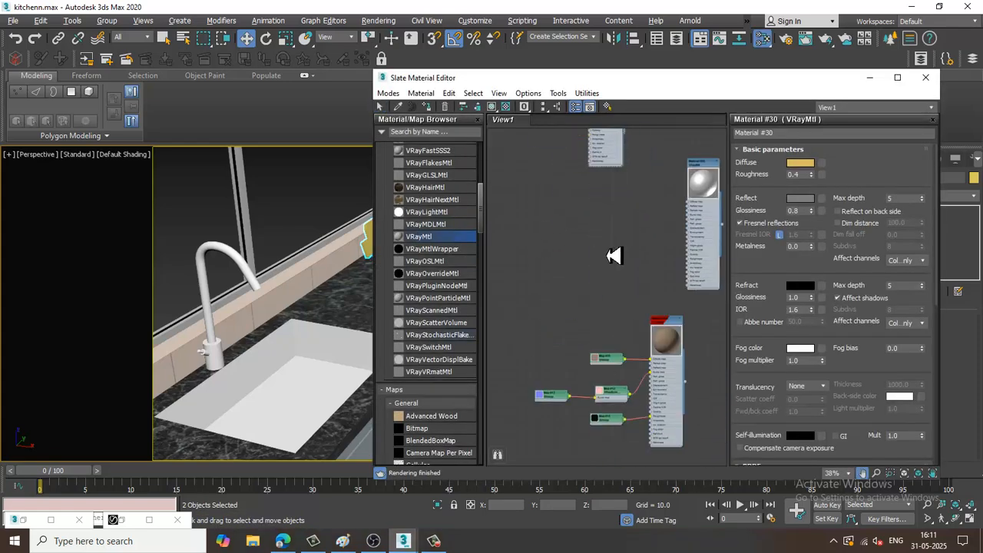
middle_click_drag(629, 434, 627, 185)
middle_click_drag(631, 356, 599, 170)
middle_click_drag(630, 389, 649, 98)
middle_click_drag(586, 344, 589, 117)
middle_click_drag(604, 375, 599, 123)
middle_click_drag(590, 297, 583, 96)
scroll(589, 277, "down", 3)
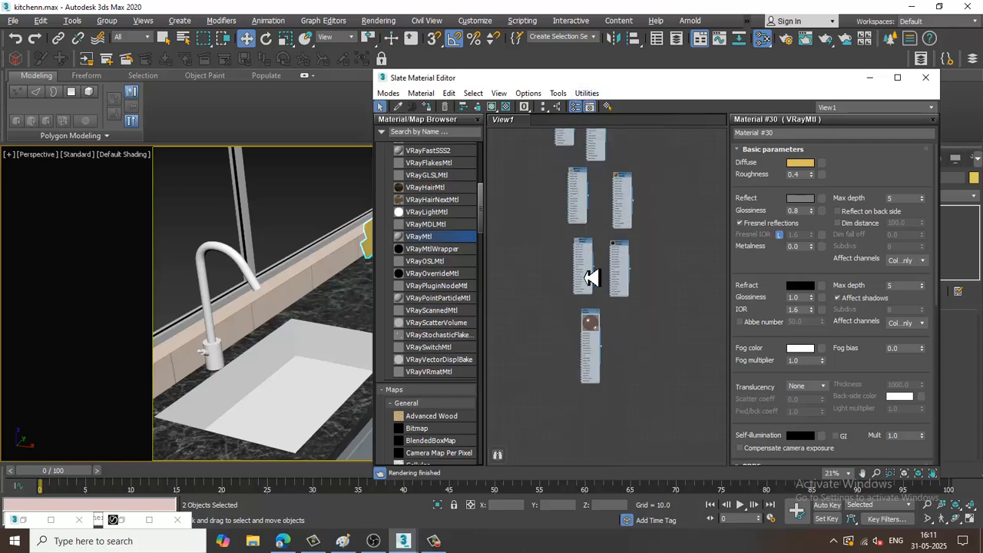
middle_click_drag(611, 366, 582, 230)
left_click_drag(445, 246, 670, 244)
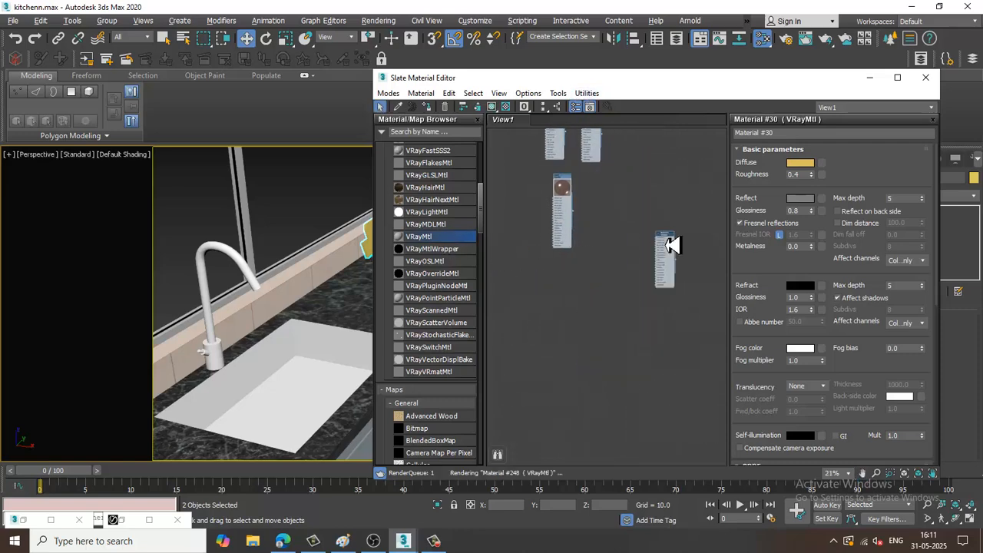
double_click(671, 245)
middle_click_drag(684, 245, 663, 248)
scroll(632, 263, "up", 4)
scroll(674, 244, "up", 1)
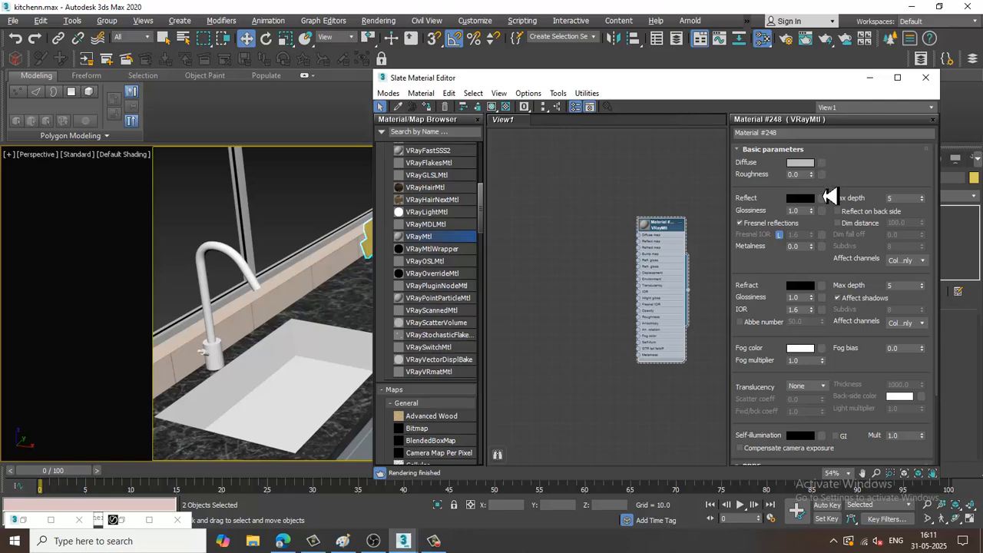
Choose a Bitmap map for the diffuse of Material #248 and browse to Local Disk (D:) for its image
left_click(824, 164)
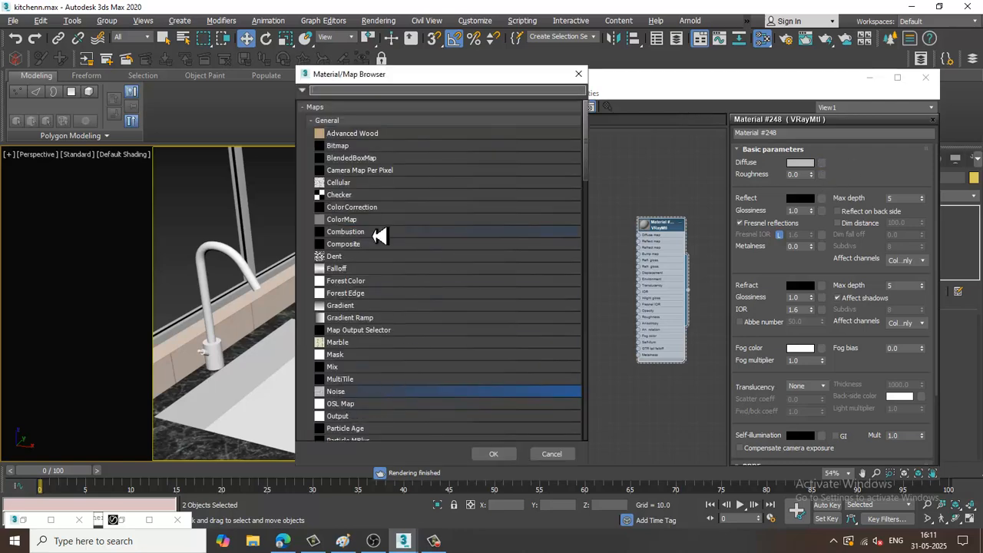
double_click(354, 146)
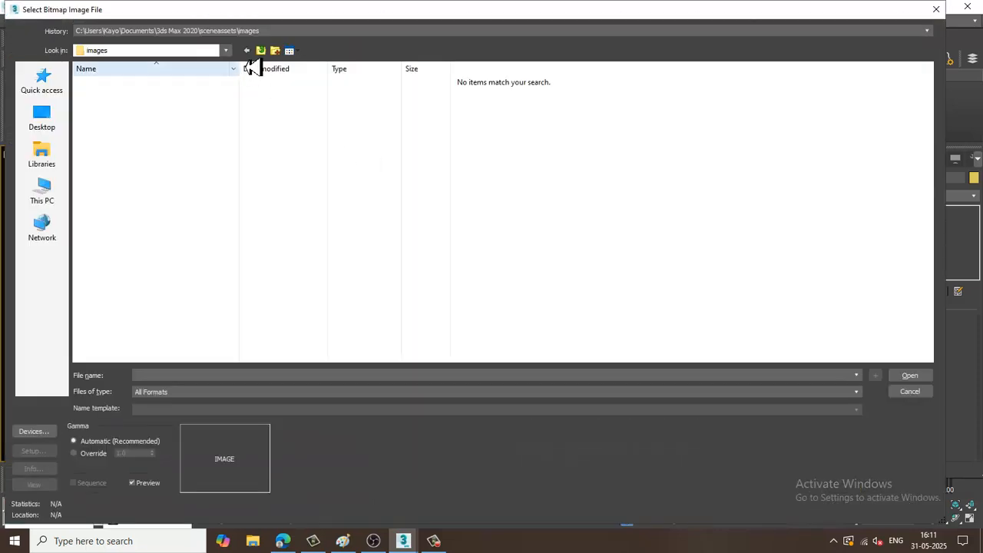
left_click(261, 50)
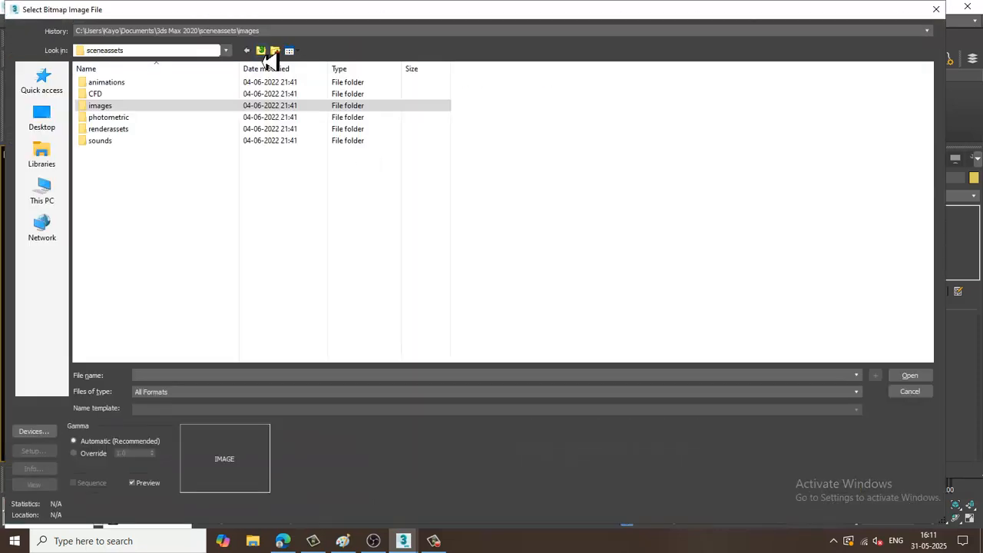
left_click(48, 198)
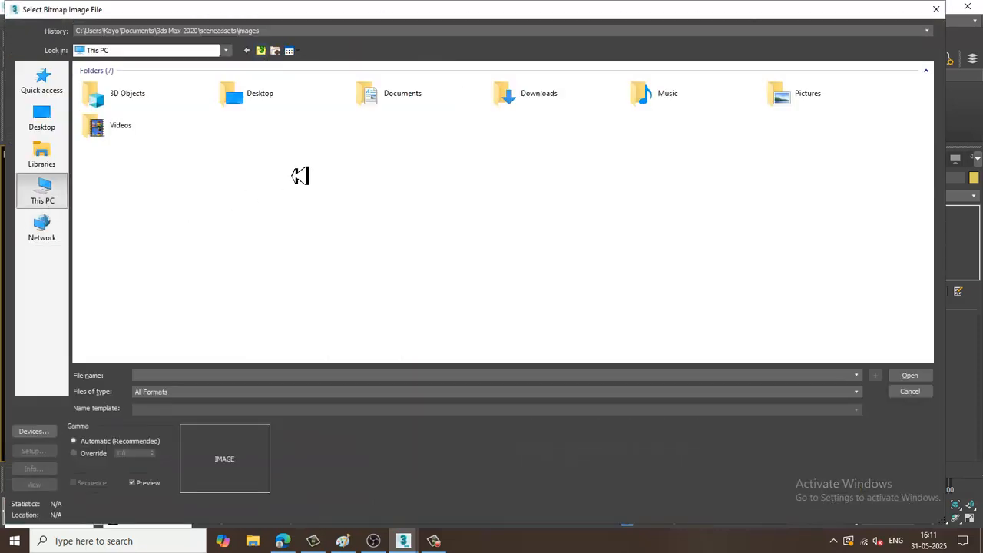
double_click(257, 174)
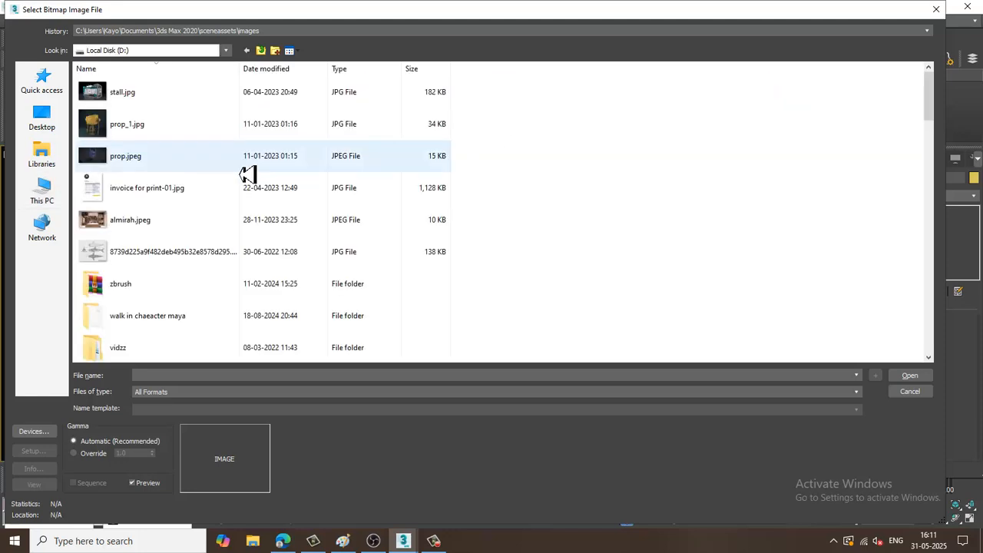
Look through the texture subfolders of New folder inside May 2025 for a suitable board texture
left_click(181, 254)
scroll(182, 254, "down", 5)
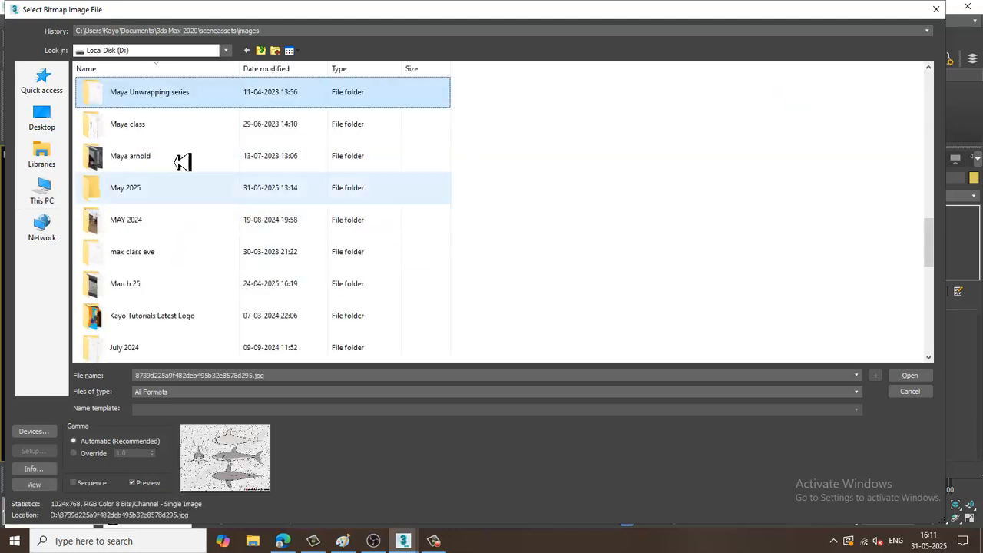
double_click(149, 199)
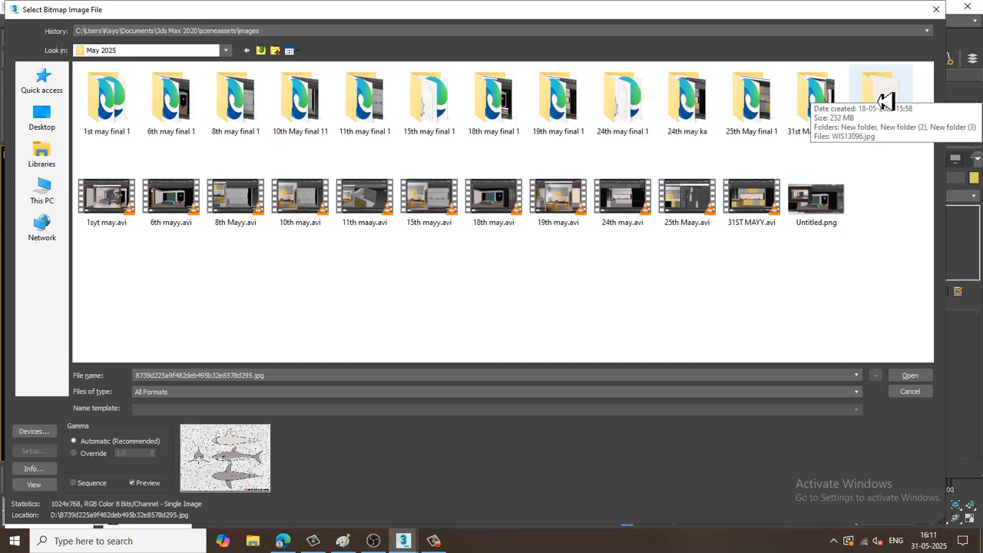
double_click(883, 100)
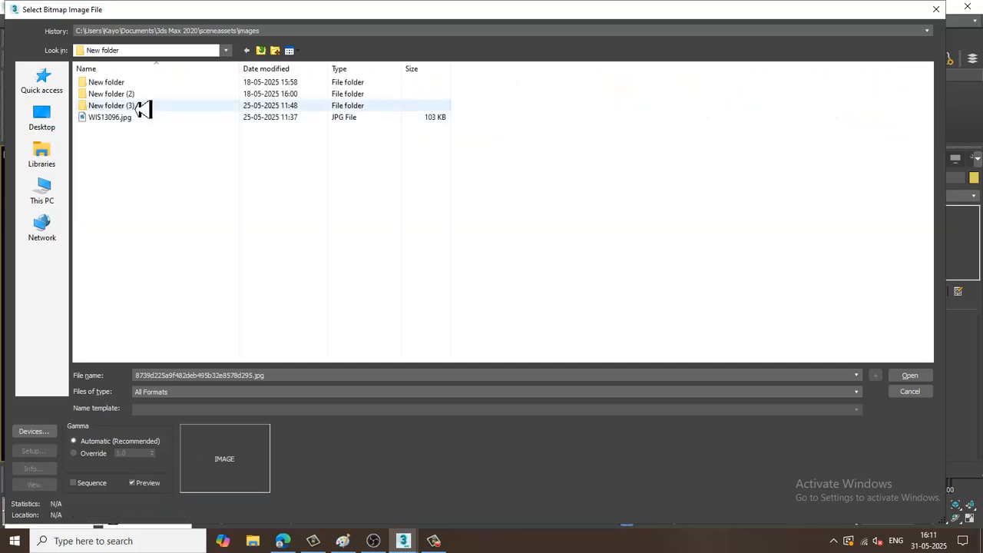
double_click(143, 106)
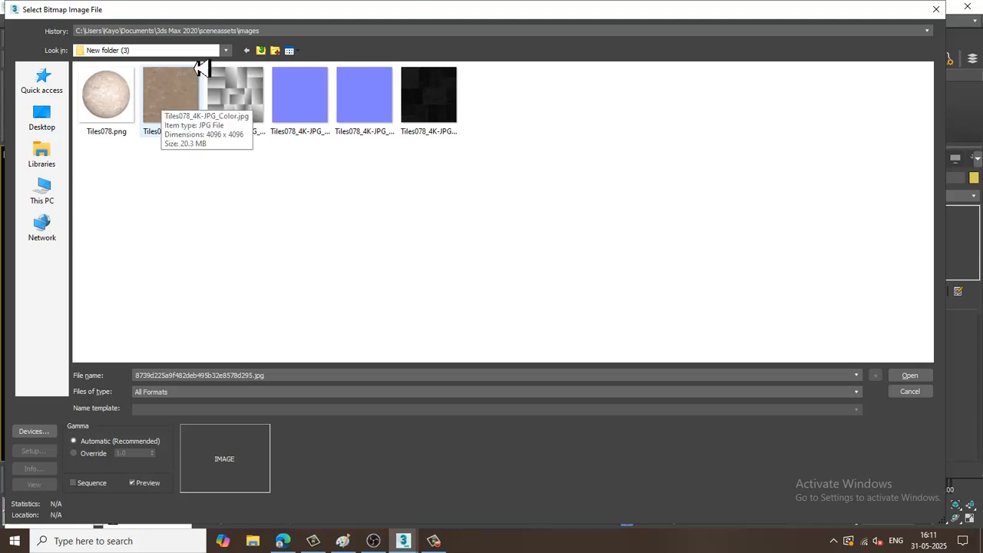
left_click(261, 51)
left_click(132, 95)
double_click(132, 96)
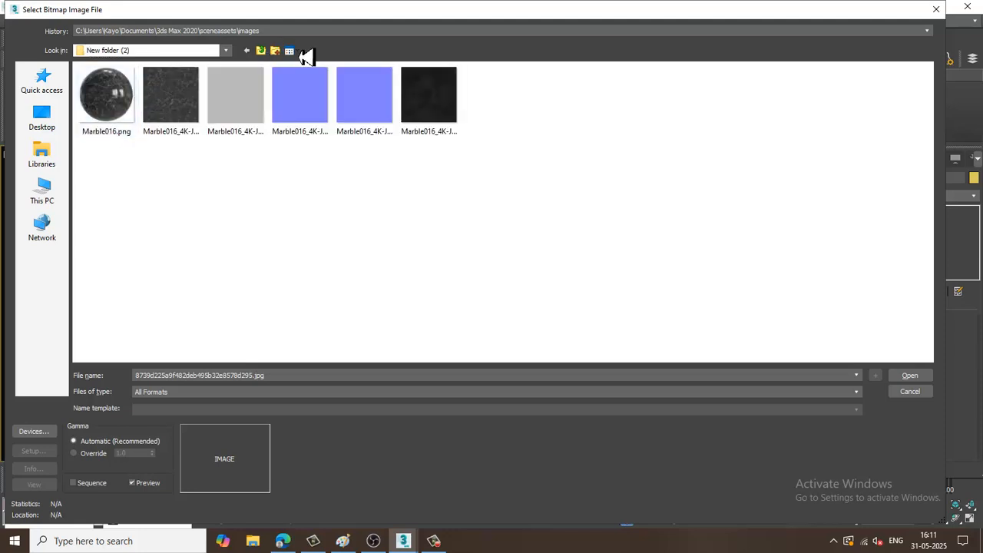
left_click(265, 51)
left_click(265, 51)
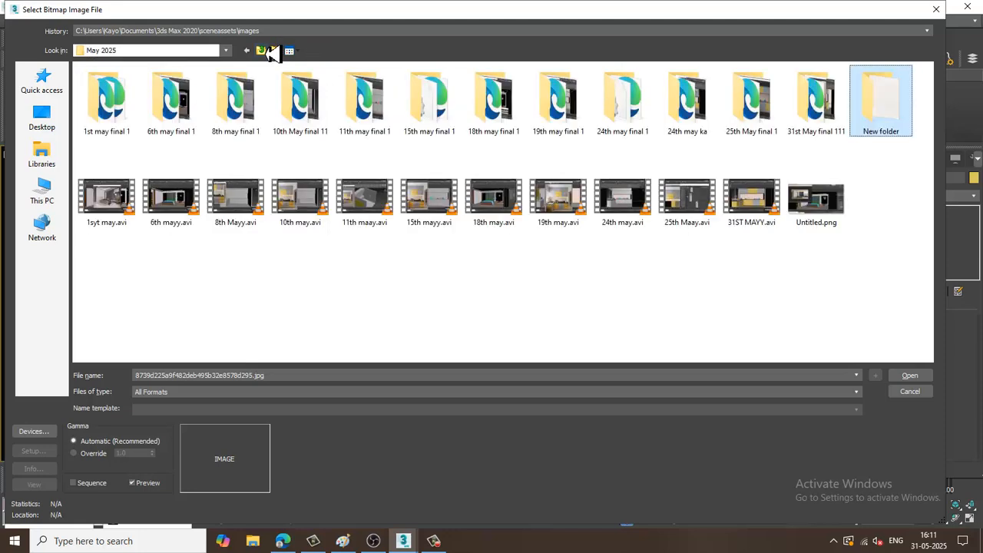
Return to Local Disk (D:) and open New folder inside the April 25 folder
left_click(265, 50)
scroll(145, 315, "down", 1)
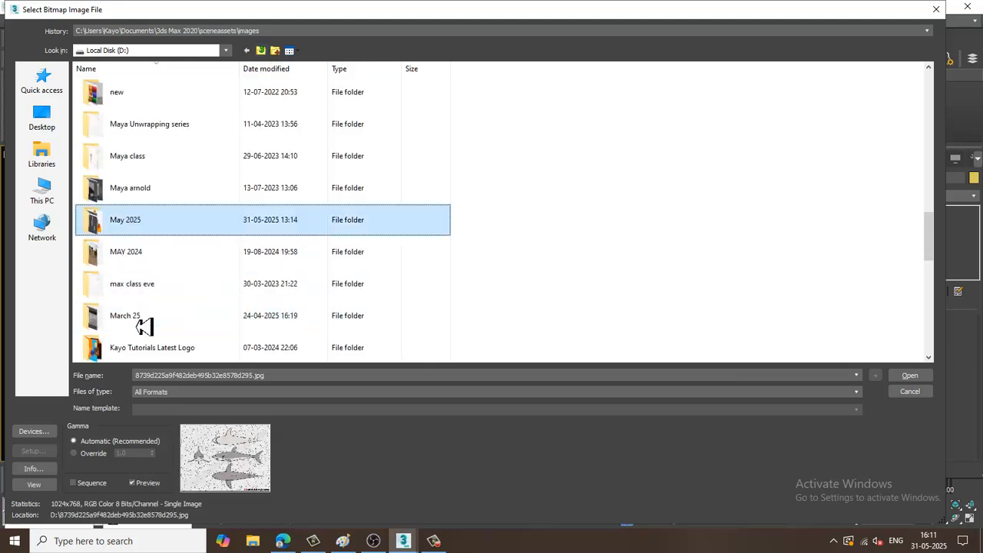
scroll(145, 321, "up", 10)
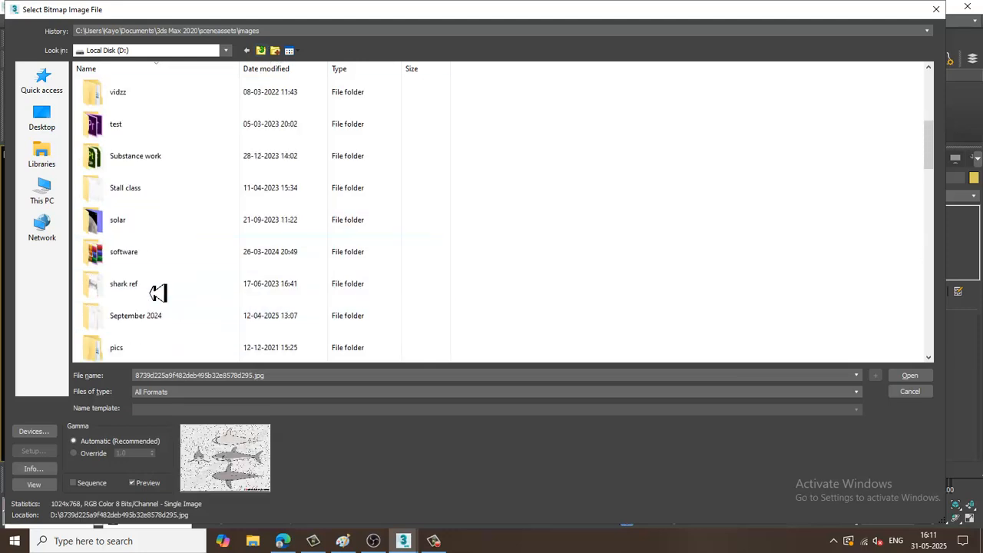
scroll(161, 284, "down", 8)
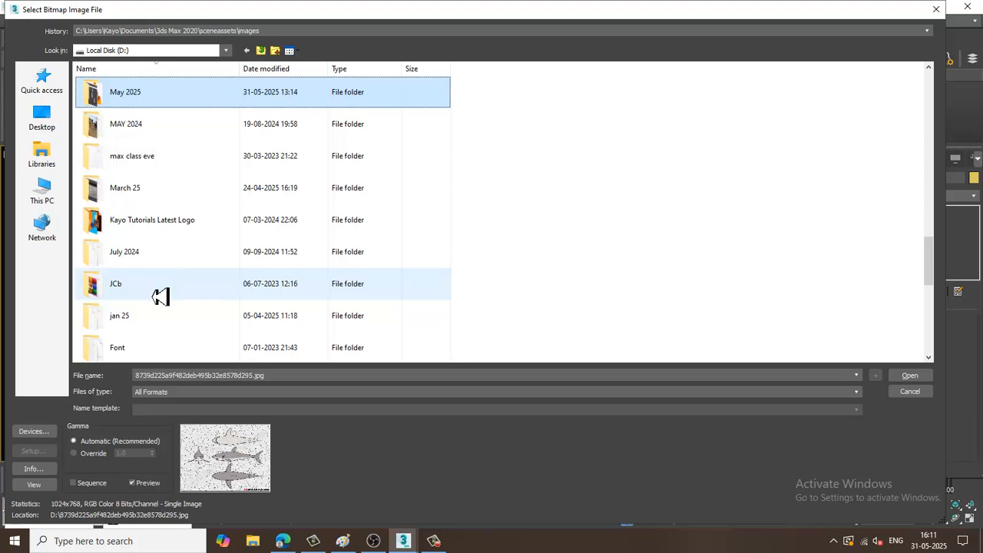
left_click(160, 296)
key("a")
double_click(154, 281)
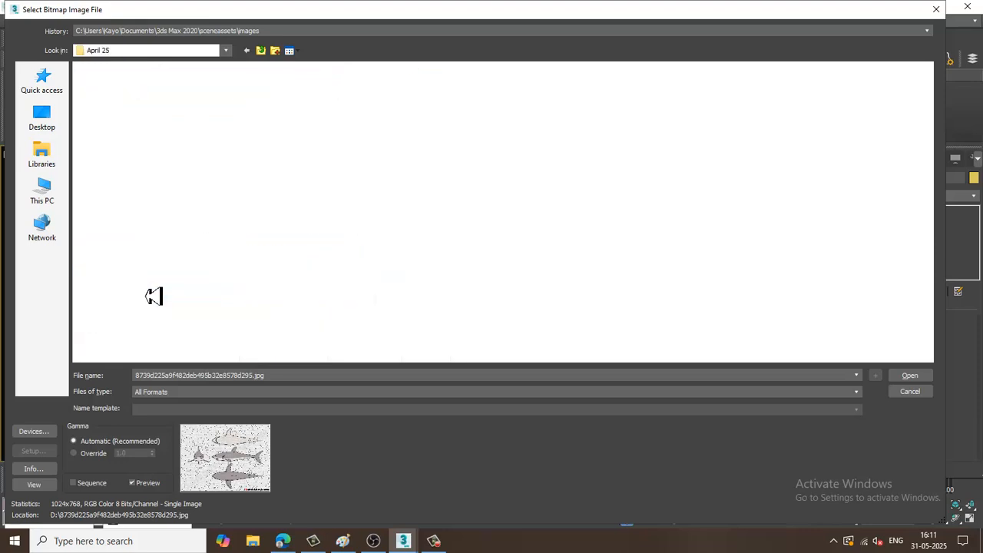
double_click(494, 192)
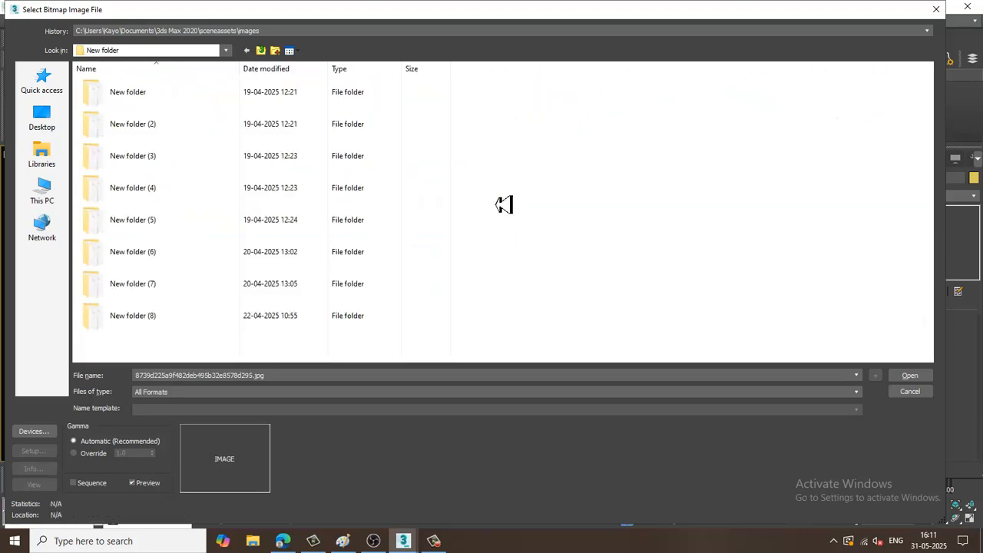
Look through the texture subfolders of New folder inside April 25 for a suitable wood texture
double_click(181, 117)
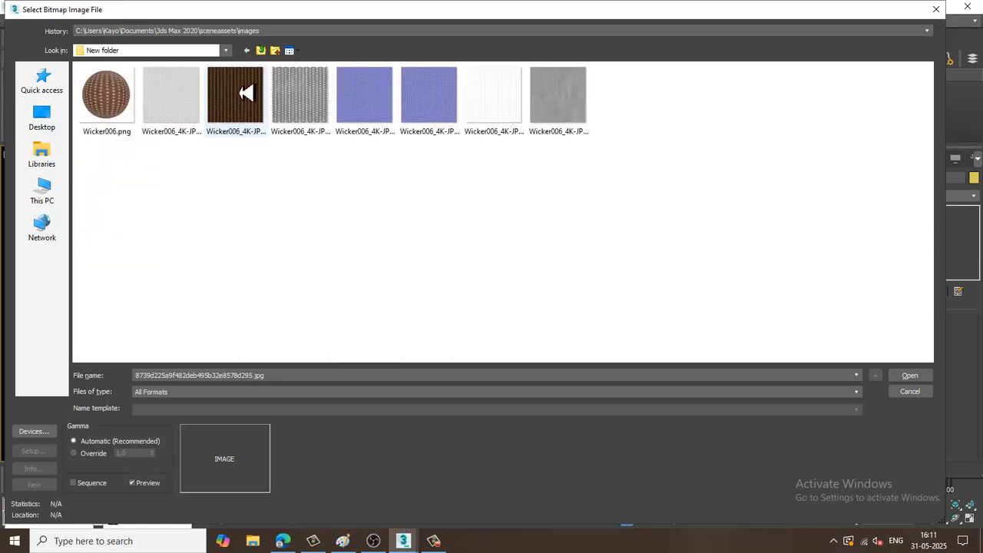
left_click(261, 51)
double_click(141, 158)
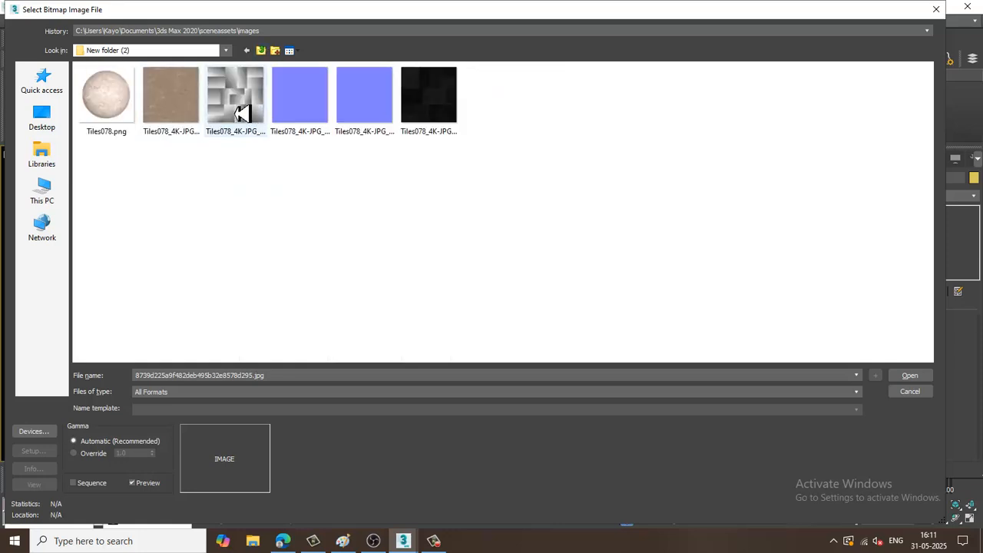
left_click(261, 50)
double_click(151, 162)
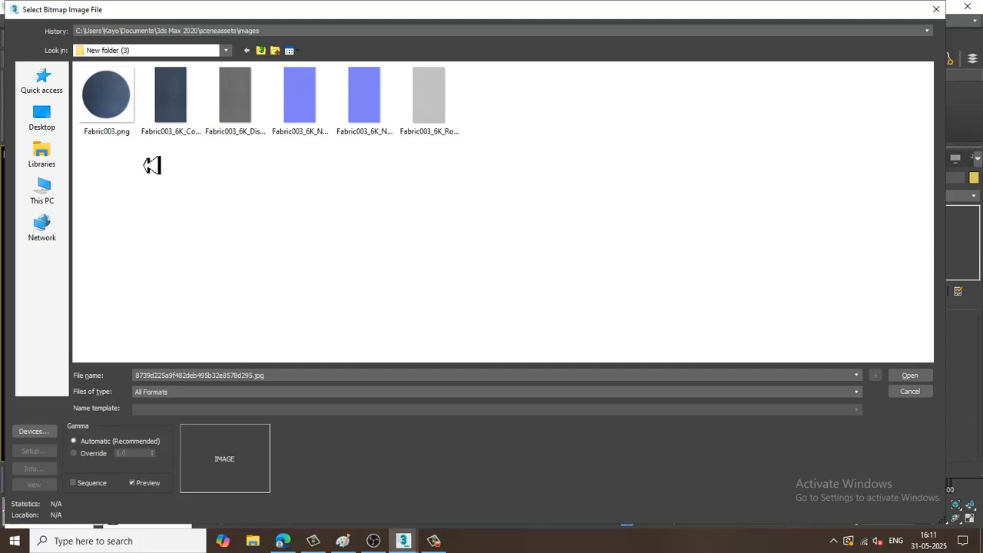
left_click(261, 51)
double_click(149, 192)
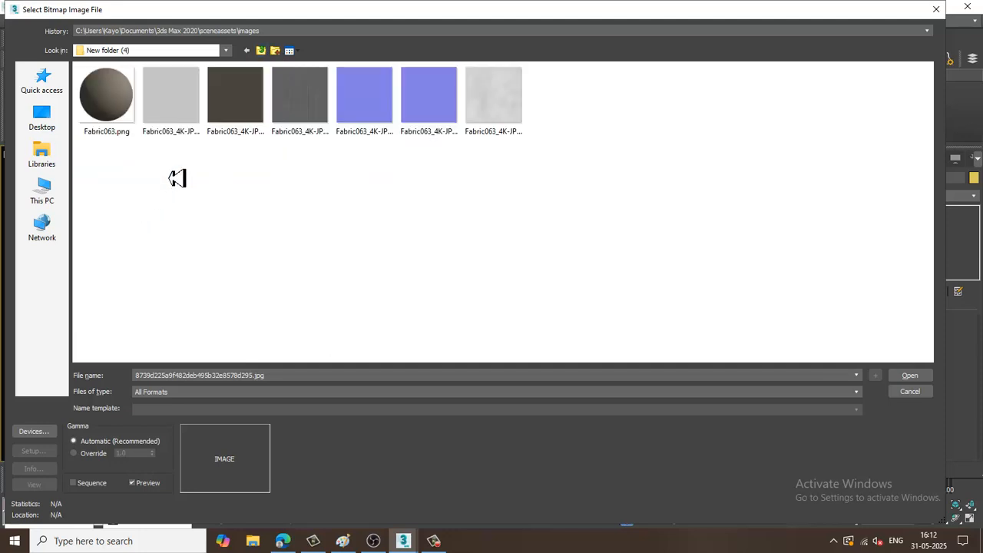
left_click(261, 50)
double_click(162, 222)
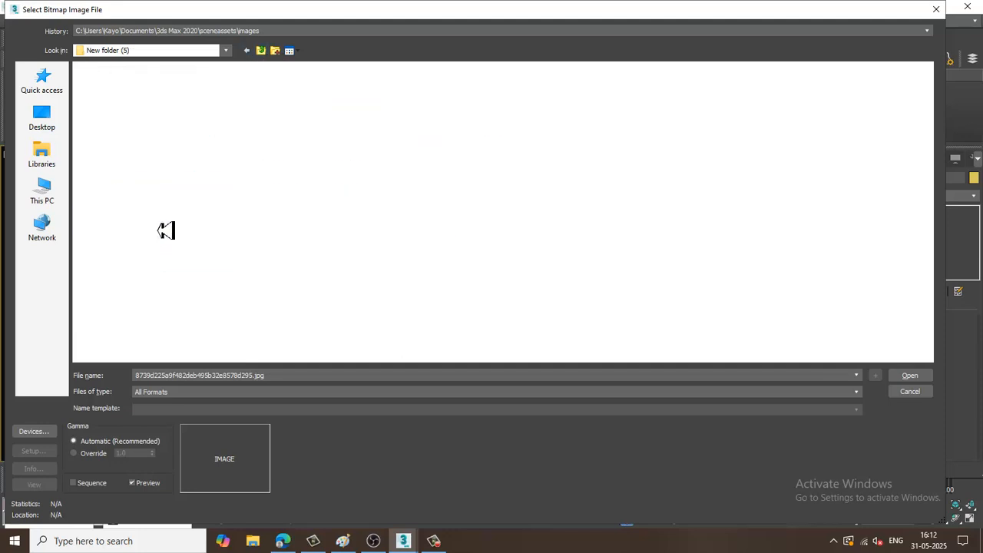
left_click(261, 51)
double_click(184, 250)
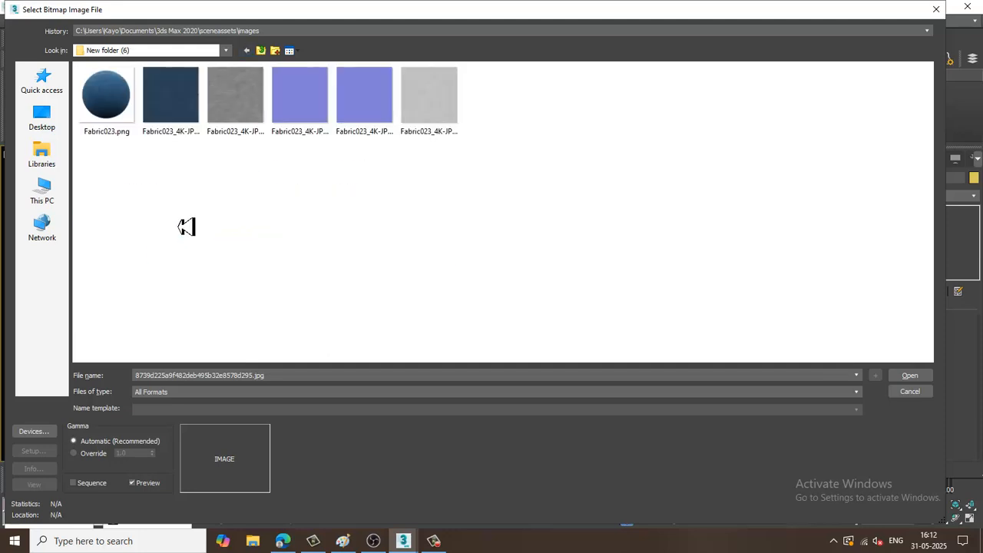
left_click(261, 50)
double_click(150, 285)
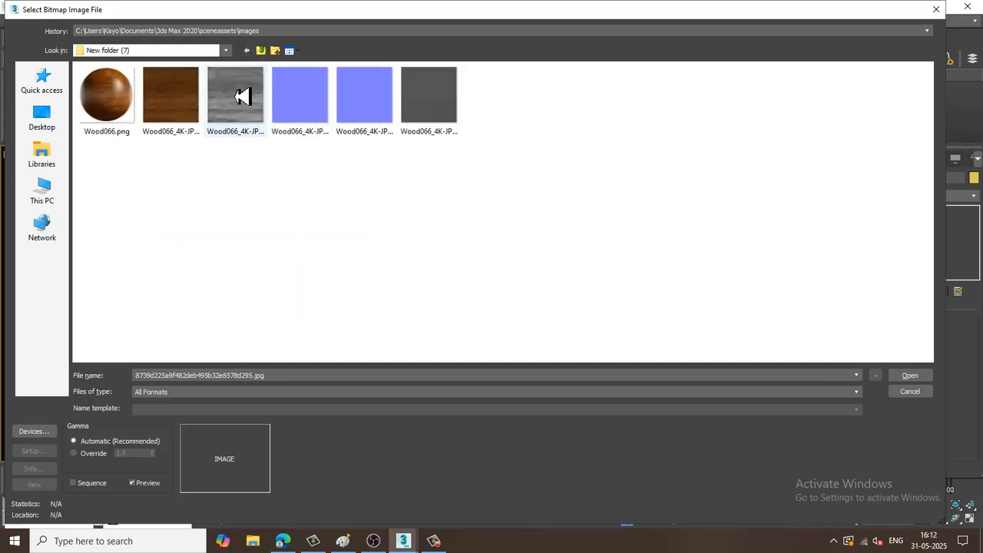
left_click(259, 51)
double_click(150, 315)
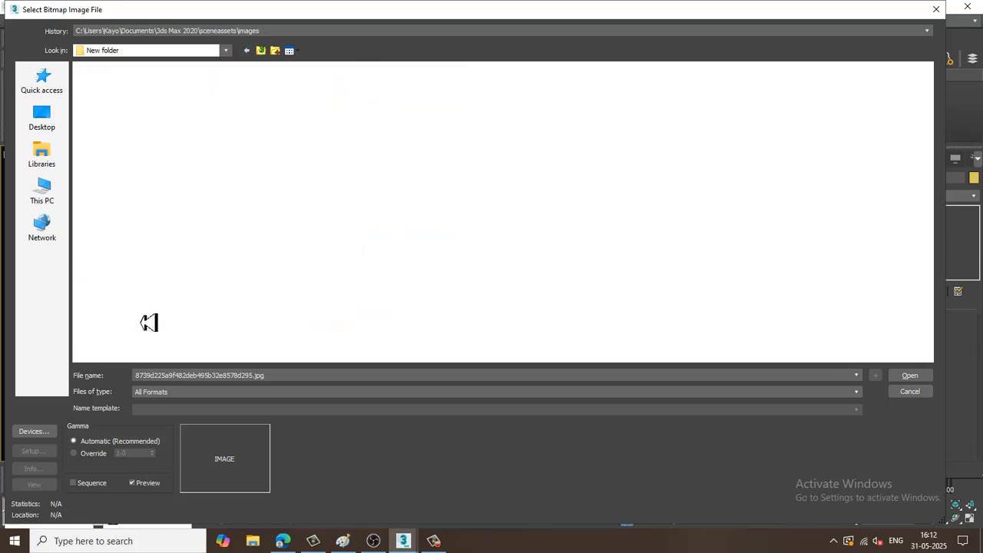
Load Wood066_4K-JPG_Color.jpg from New folder (7) as the diffuse bitmap of Material #248
left_click(261, 51)
double_click(160, 283)
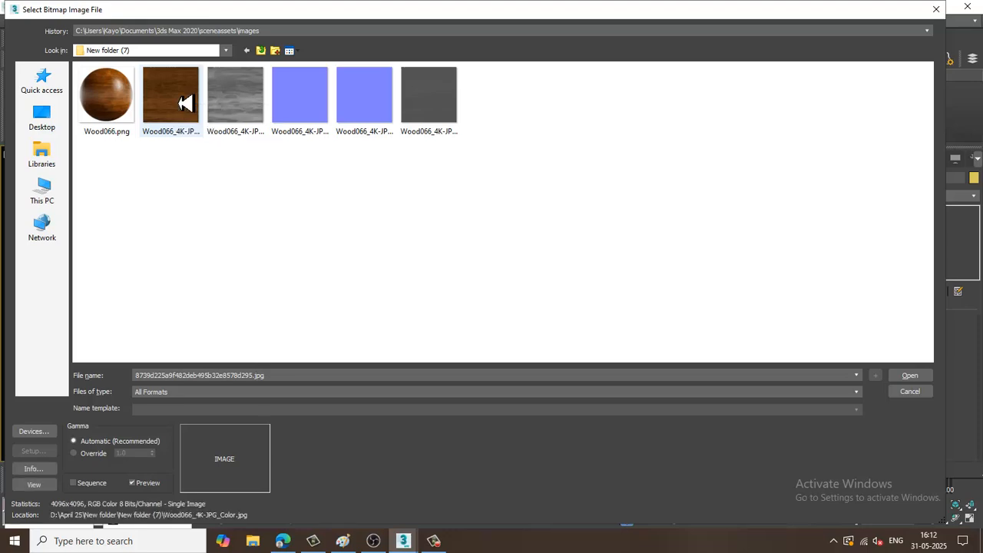
double_click(185, 103)
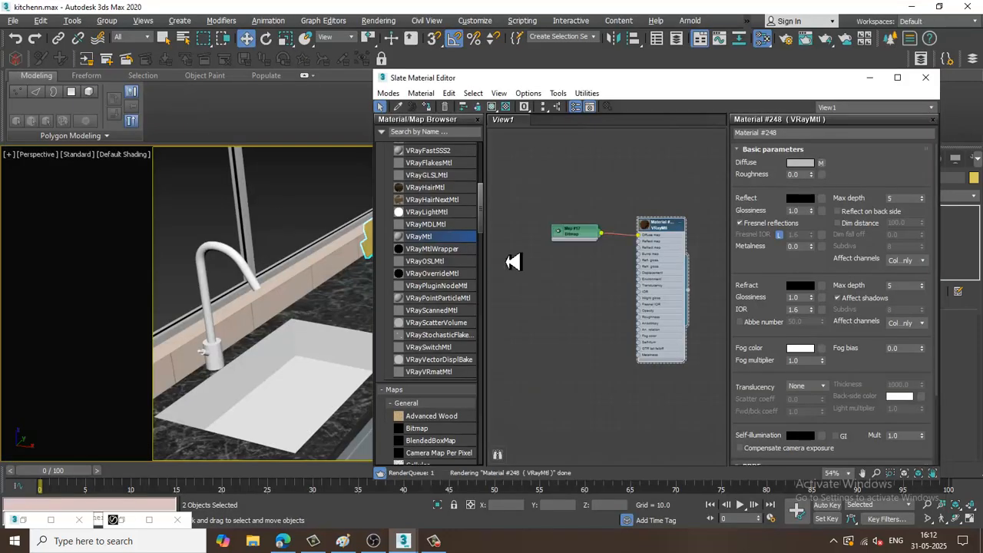
Set the reflection color of Material #248 to a grey value of 30 and assign the material to the selected cutting boards
left_click(803, 199)
left_click_drag(364, 83, 368, 94)
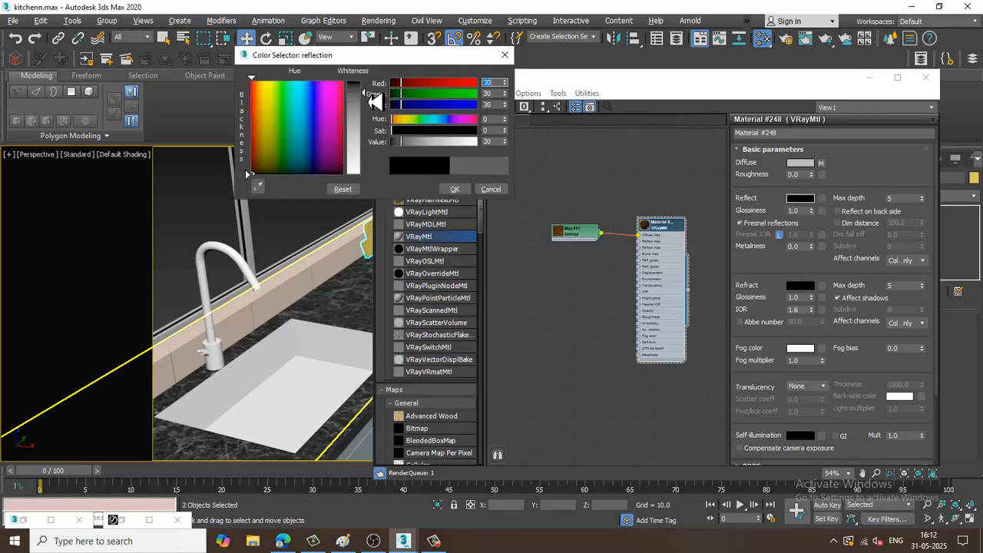
left_click(458, 190)
left_click(432, 111)
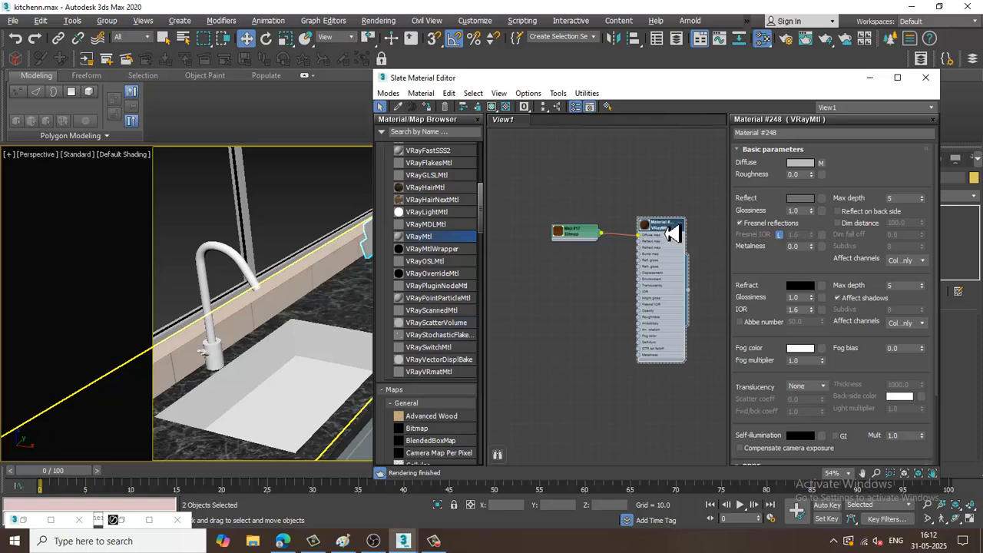
Add a Bitmap map with Wood066_4K-JPG_Roughness.jpg to the diffuse roughness slot of Material #248
scroll(873, 180, "down", 3)
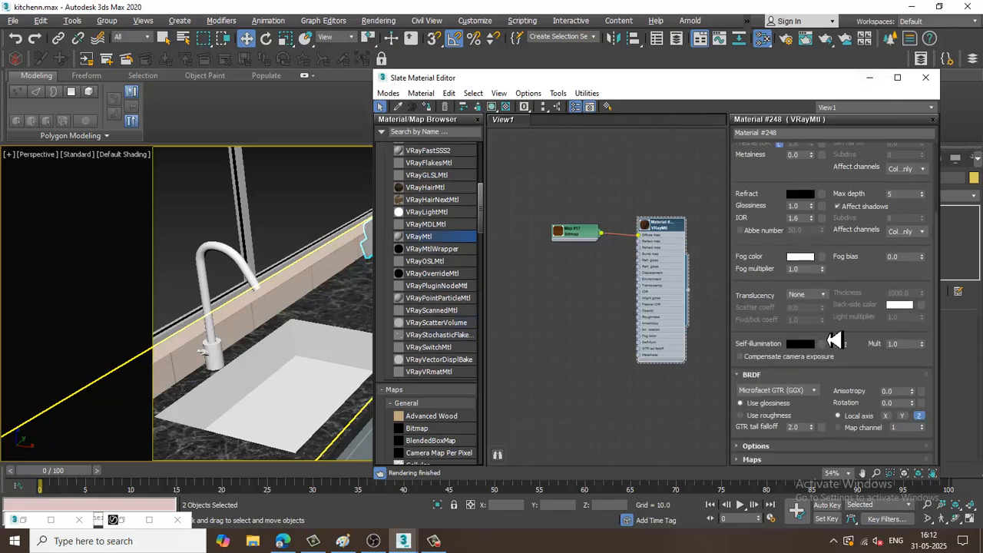
left_click(789, 461)
scroll(861, 307, "down", 8)
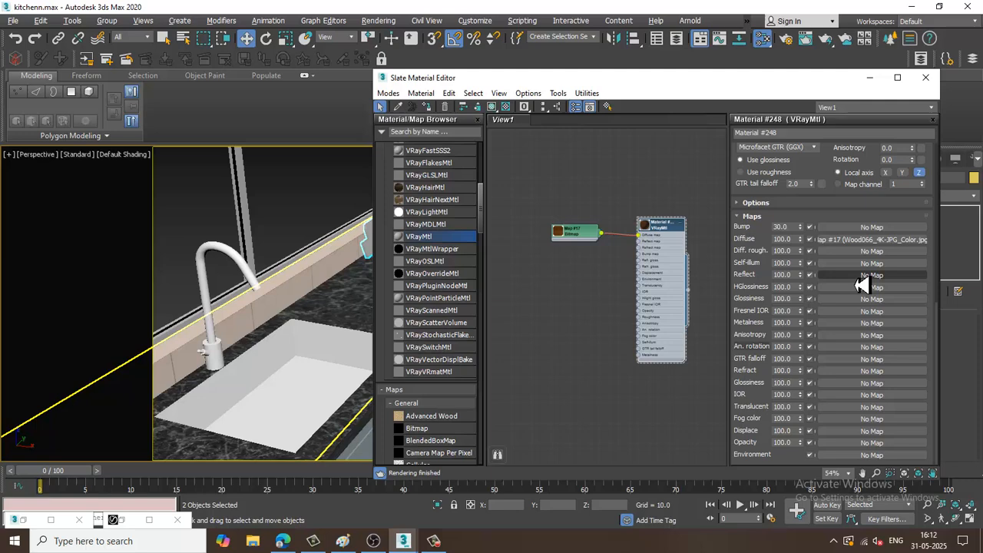
left_click(871, 251)
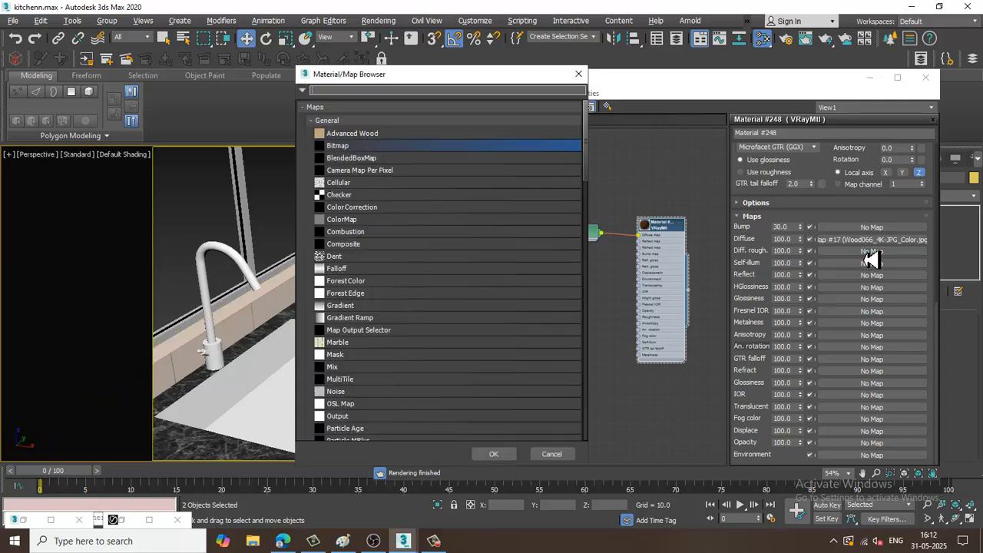
double_click(376, 146)
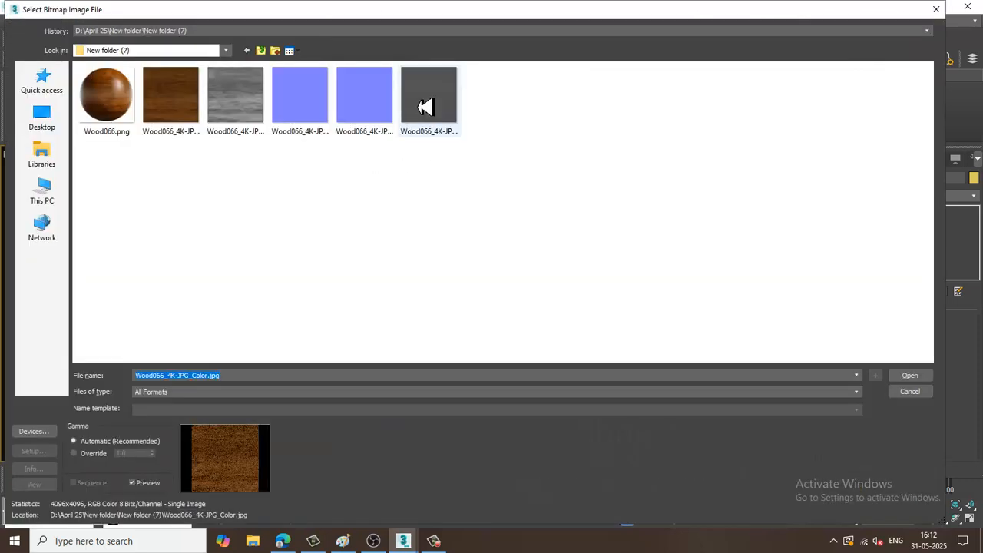
double_click(426, 105)
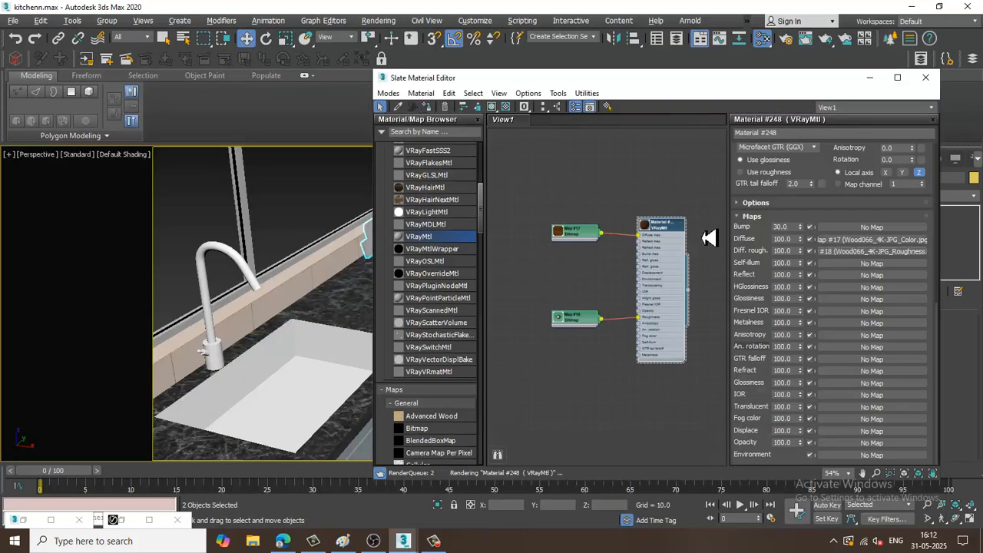
Add a VRayBump2Normal map, connect it to the bump map input of Material #248 and open its parameters
scroll(461, 323, "down", 15)
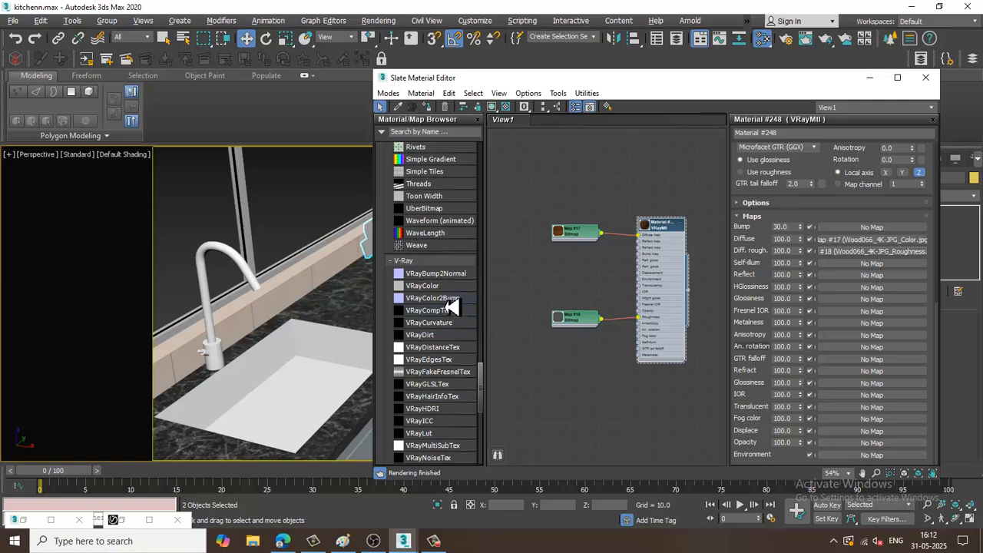
mouse_move(574, 289)
left_mouse_down()
mouse_move(538, 284)
mouse_move(589, 278)
left_mouse_up()
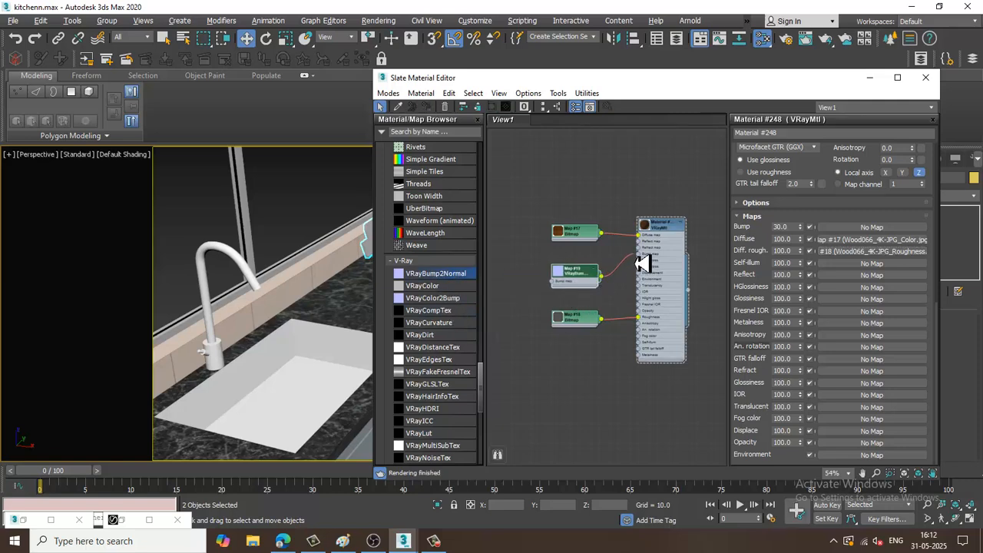
double_click(590, 278)
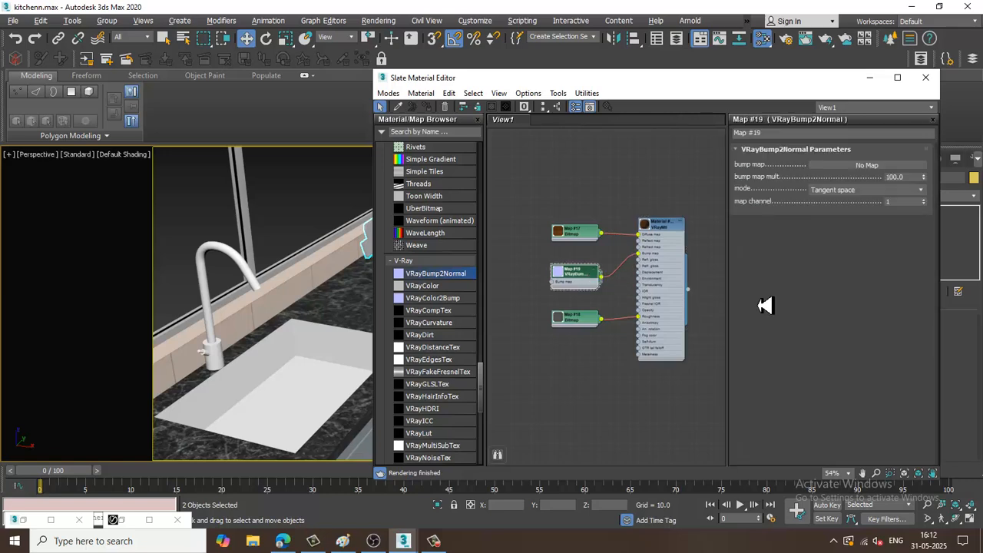
Load Wood066_4K-JPG_NormalGL.jpg as a Bitmap into the bump map slot of the VRayBump2Normal map
left_click(866, 166)
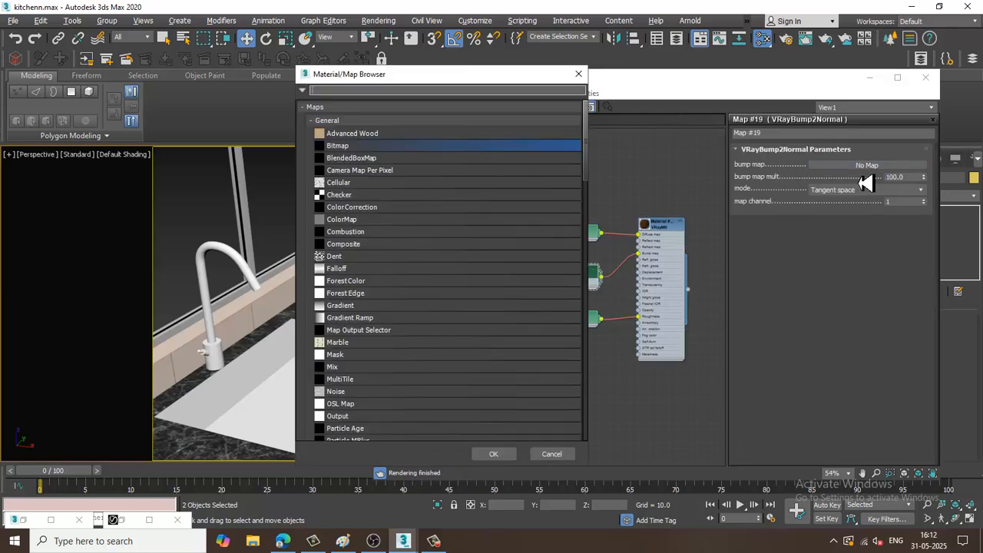
double_click(366, 148)
left_click(391, 121)
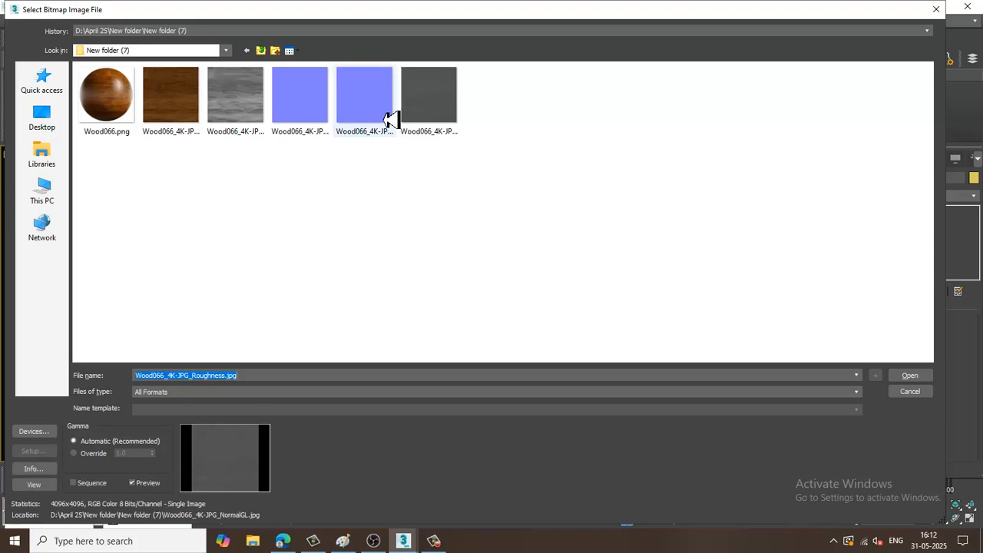
double_click(387, 120)
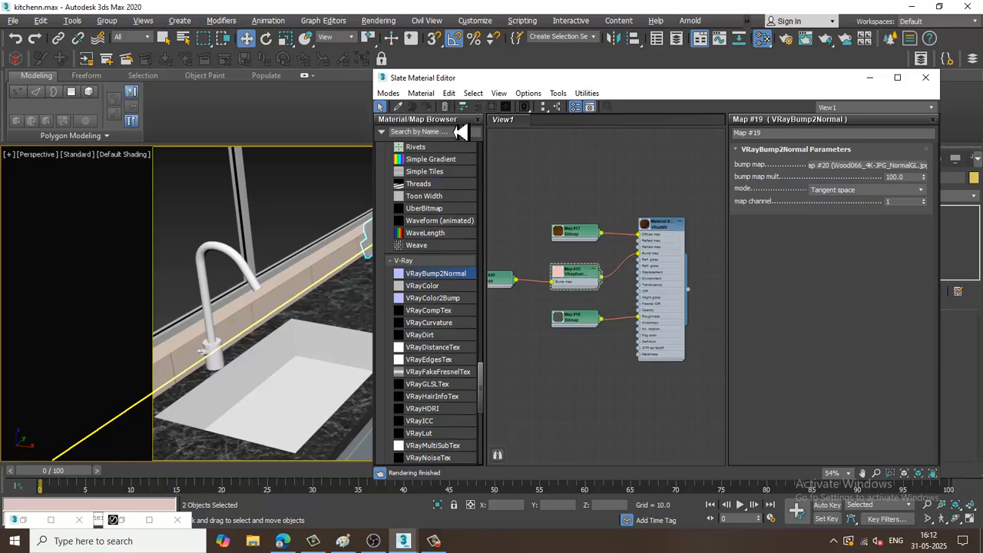
Show Material #248 in the viewport and minimize the material editor to bring the selected cutting boards into close view
double_click(650, 223)
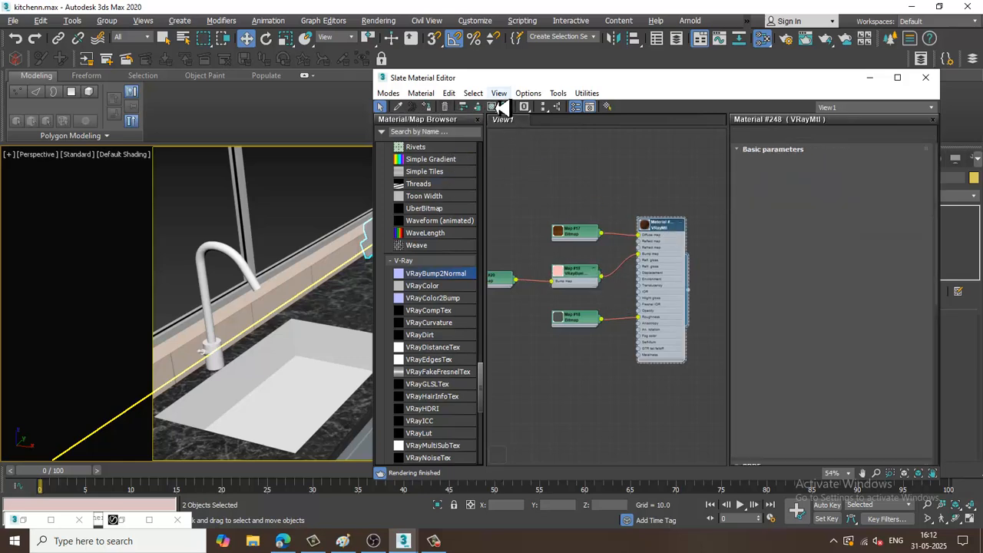
left_click(869, 78)
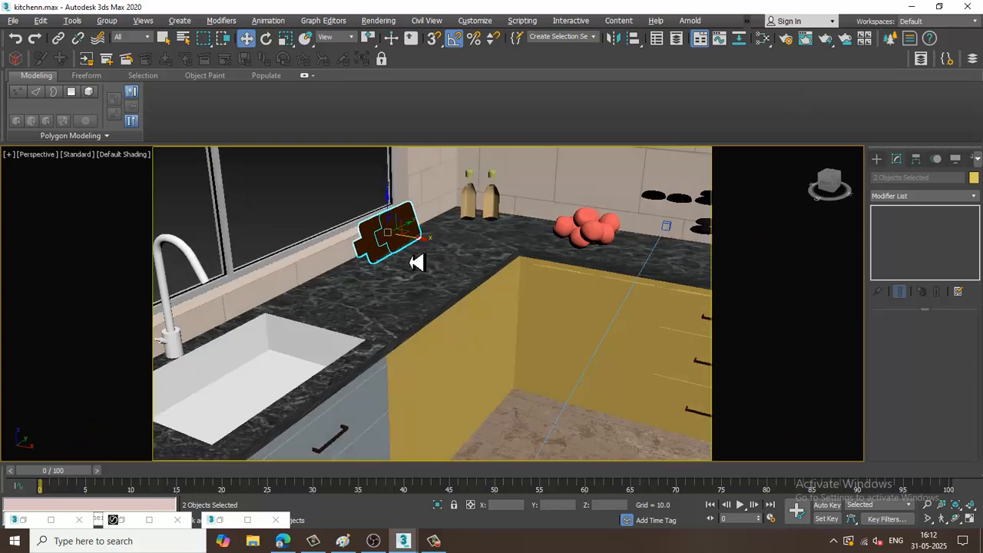
key("z")
Apply a UVW Map modifier with Box mapping to the front cutting board, Rectangle003
left_click(573, 256)
left_click(925, 215)
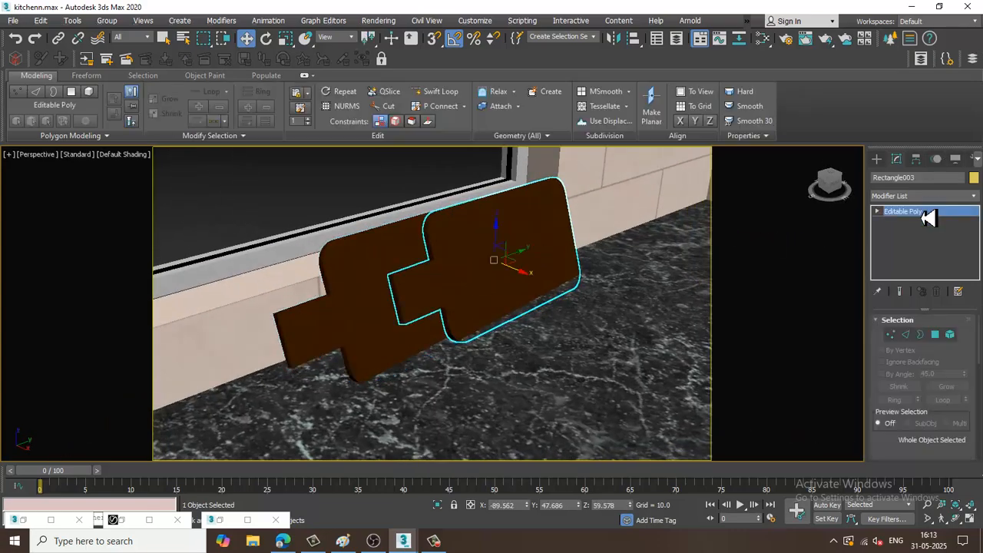
left_click(922, 196)
scroll(914, 306, "down", 10)
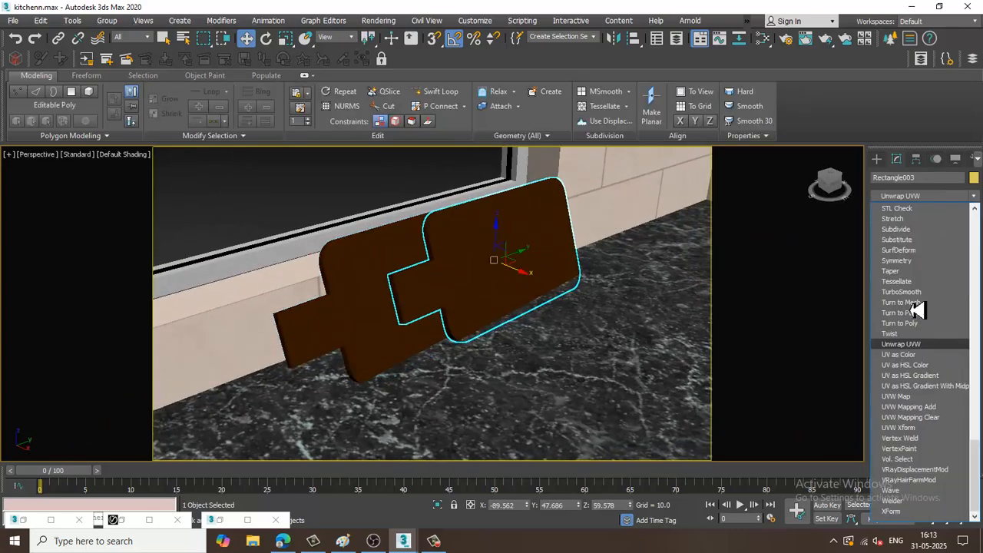
left_click(925, 403)
left_click(914, 390)
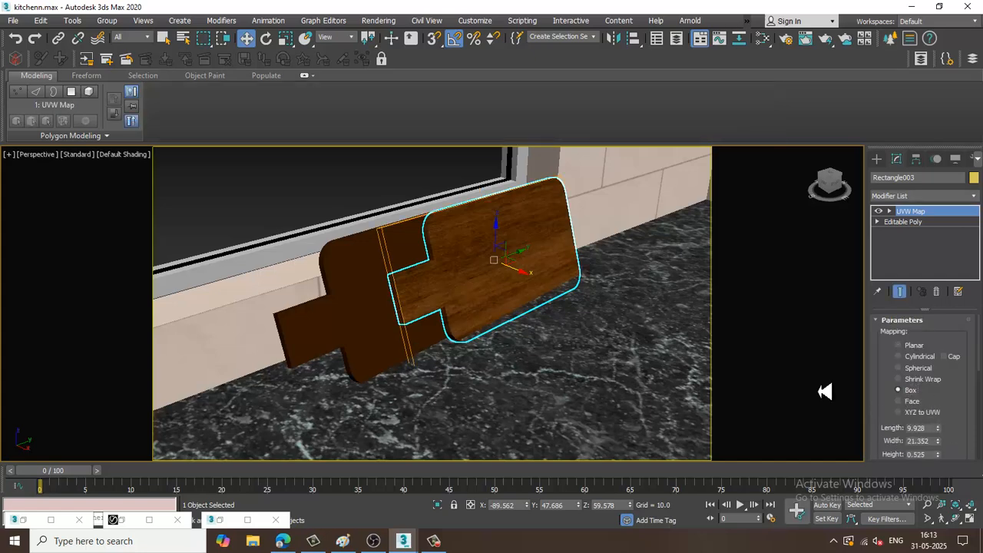
Add a UVW Map modifier to the other cutting board, Rectangle002, keeping Planar mapping
left_click(929, 195)
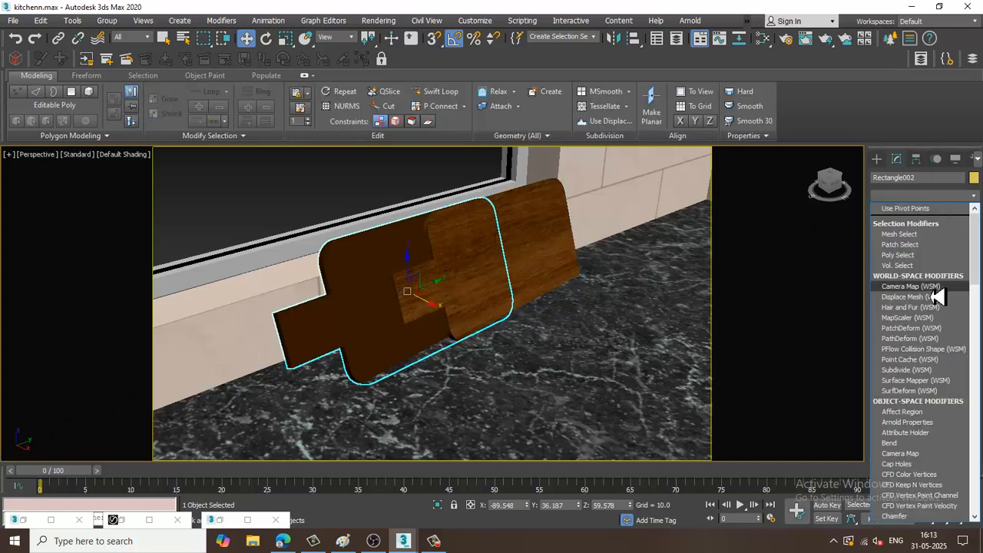
scroll(933, 345, "down", 10)
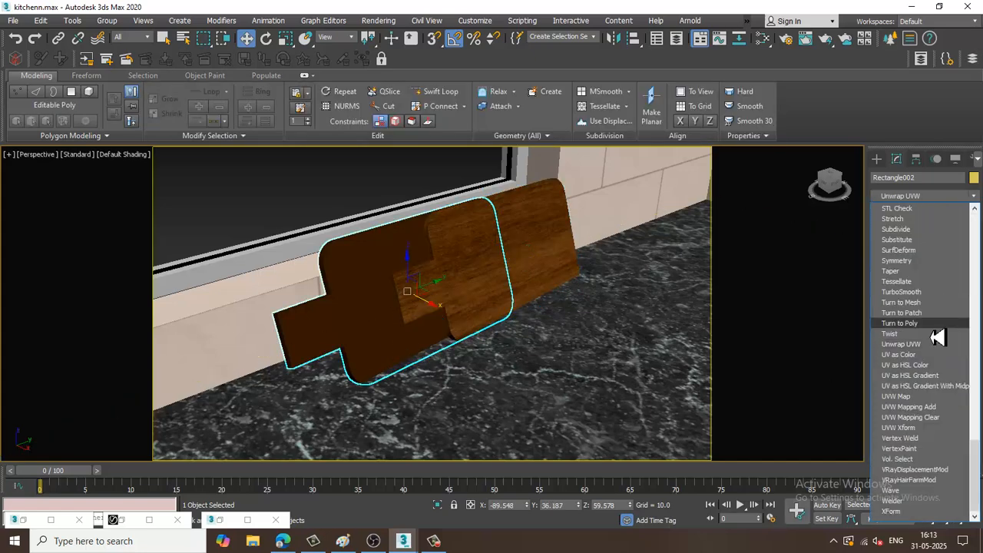
left_click(917, 397)
Switch to the PhysCamera001 view and walk the camera back and slightly right to frame the whole kitchen
scroll(587, 368, "down", 8)
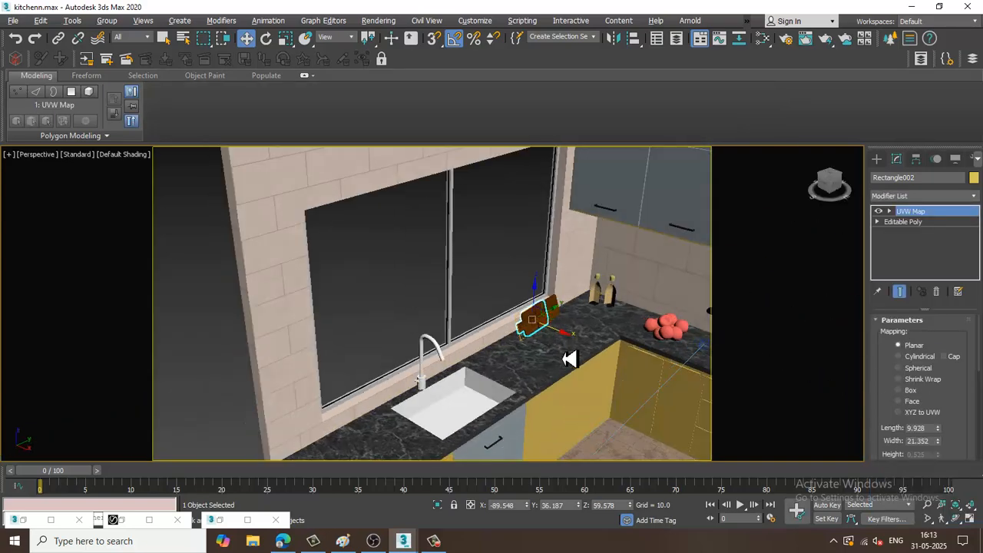
middle_click_drag(568, 359, 456, 339, "alt")
scroll(453, 357, "down", 2)
scroll(450, 358, "up", 2)
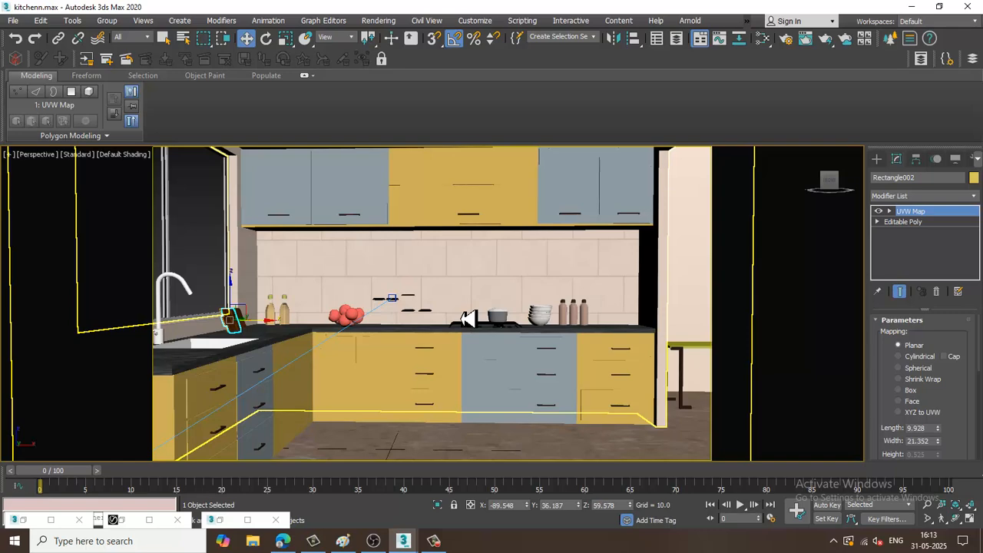
key("c")
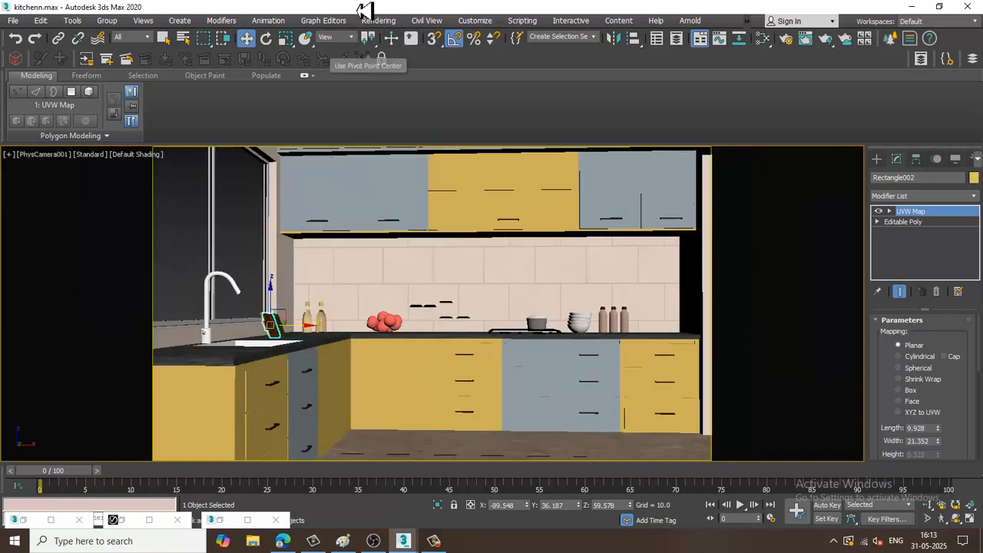
key("Up")
key("Up")
key("Up")
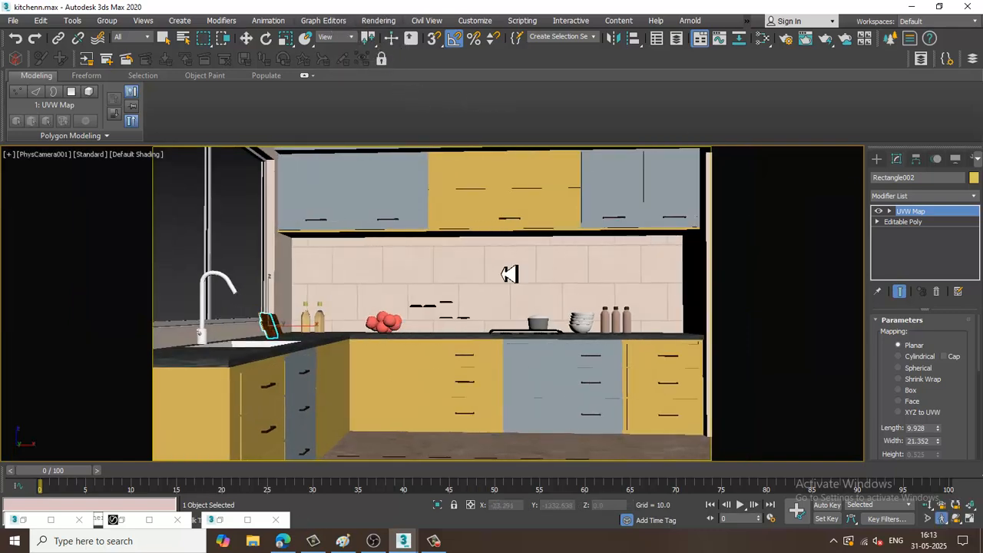
key("Down")
key("Down")
key("Down")
key("Down")
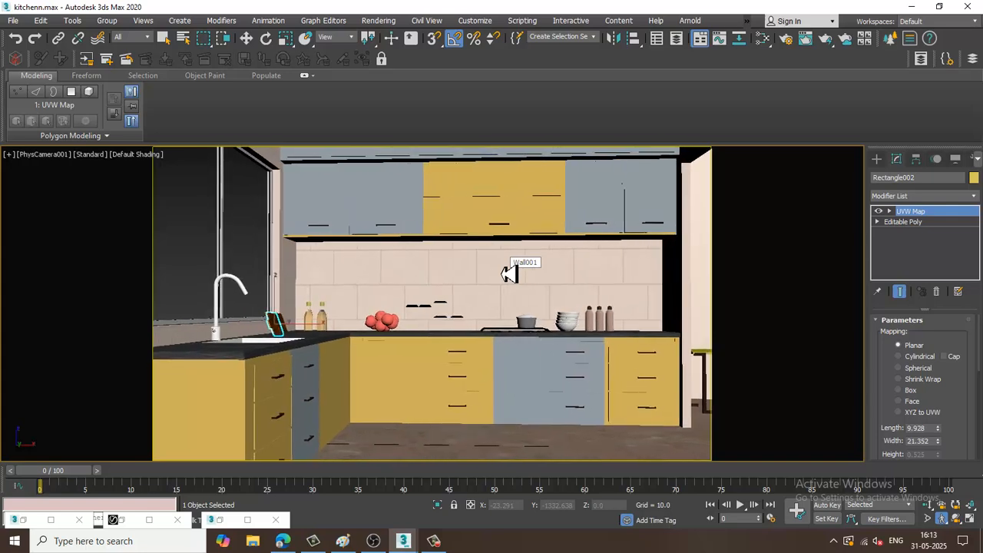
key("Right")
Start a test render of the kitchen from PhysCamera001
left_click(378, 21)
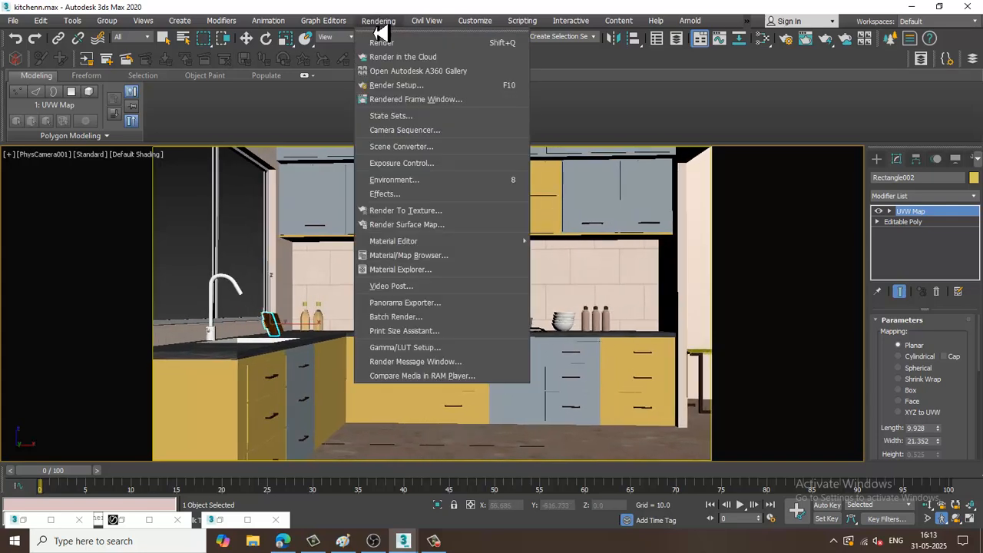
left_click(381, 32)
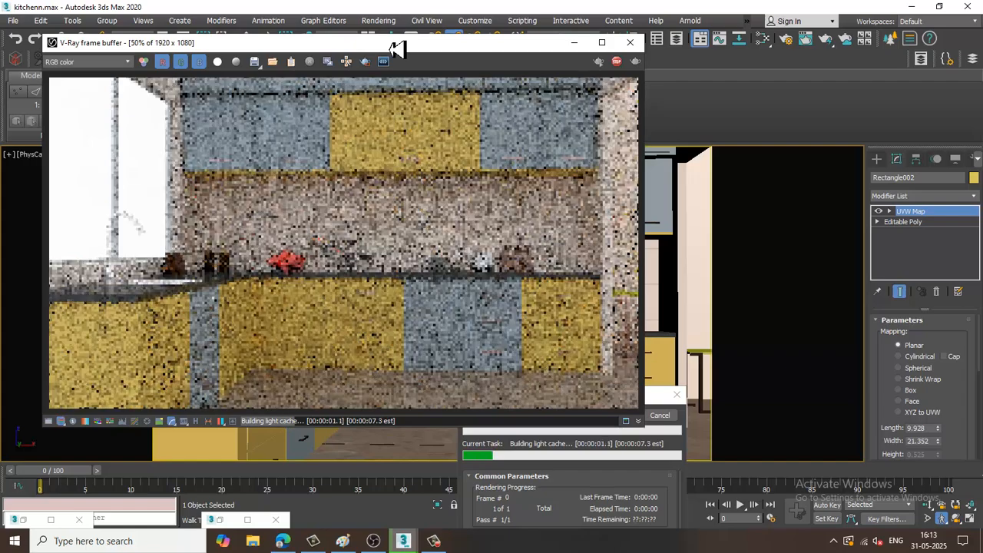